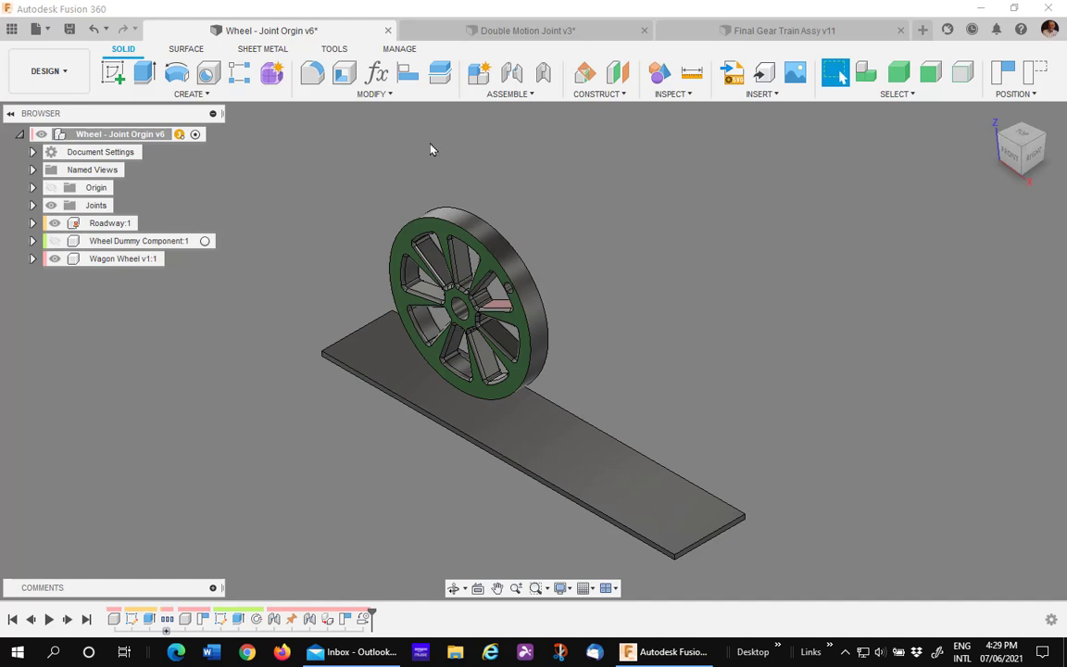
Demo the wheel rolling along the road, the table swinging up, and the planetary carrier rotating.
drag(394, 224, 358, 320)
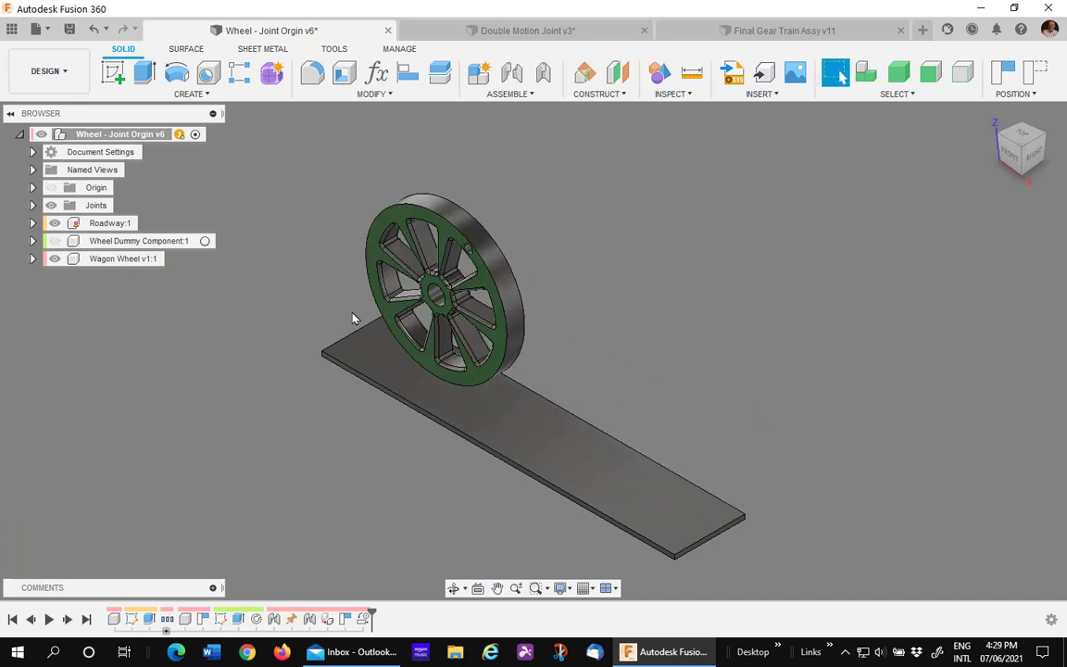
click(495, 37)
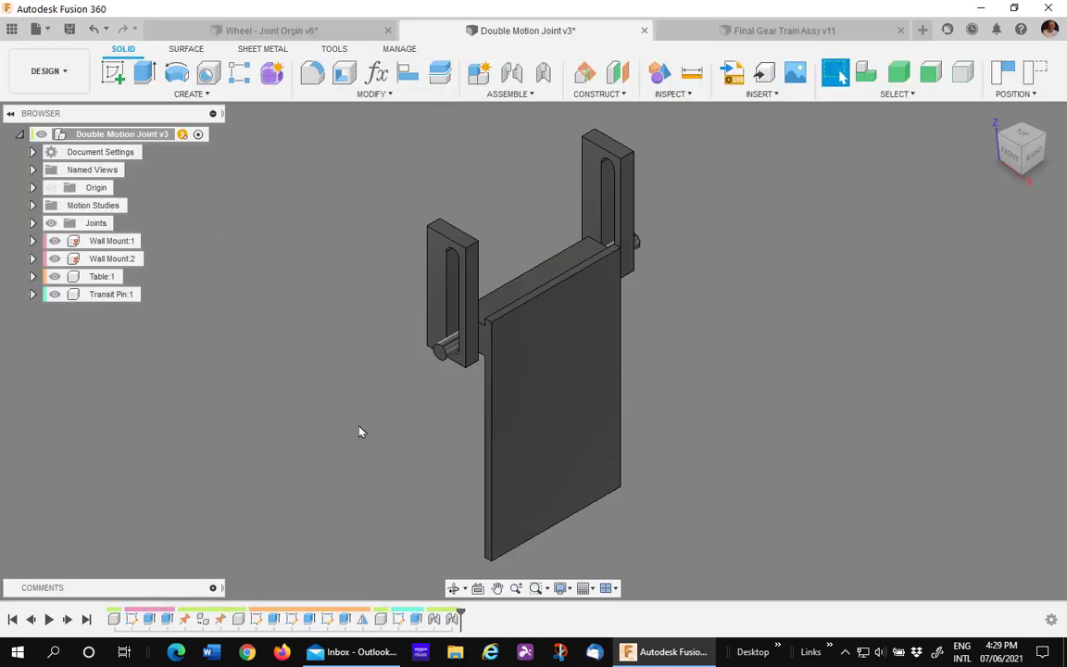
drag(532, 464, 585, 225)
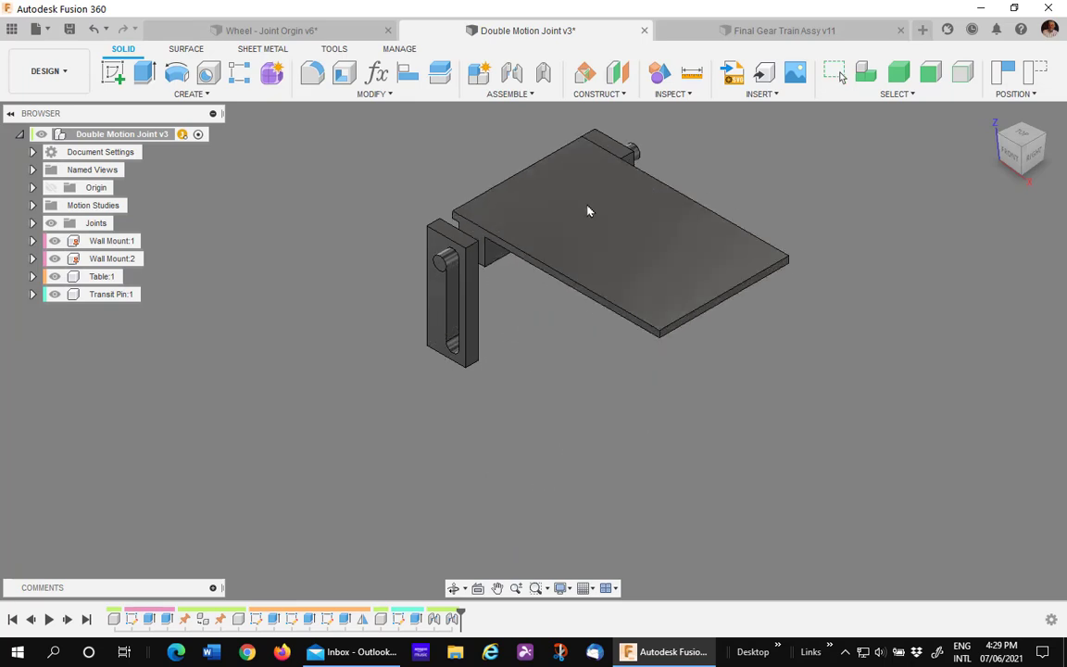
click(765, 36)
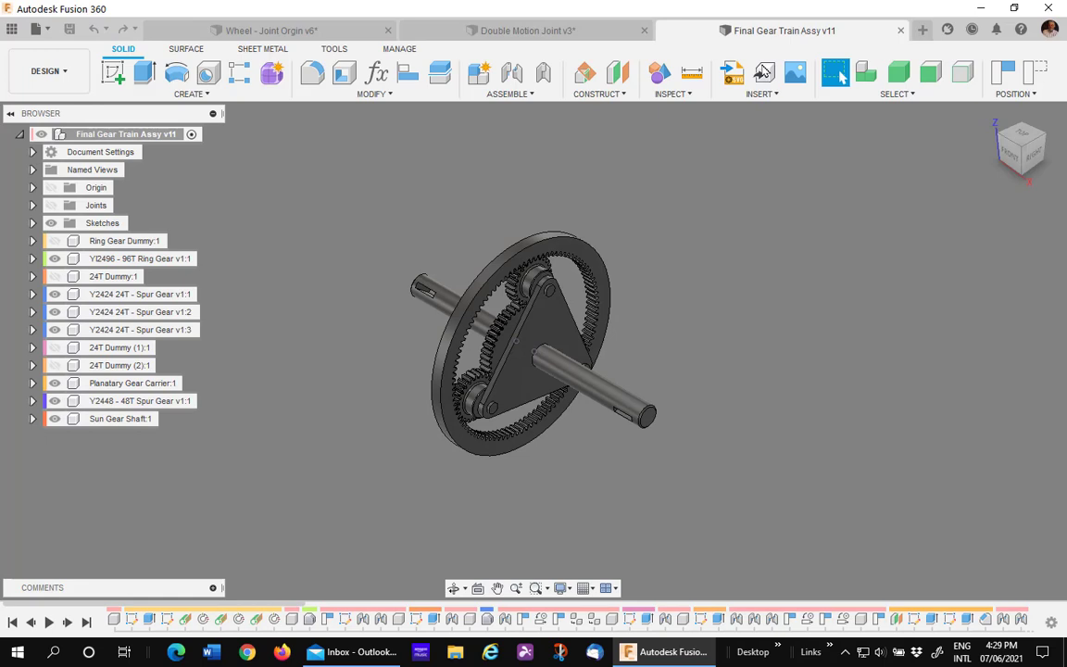
drag(573, 326, 551, 289)
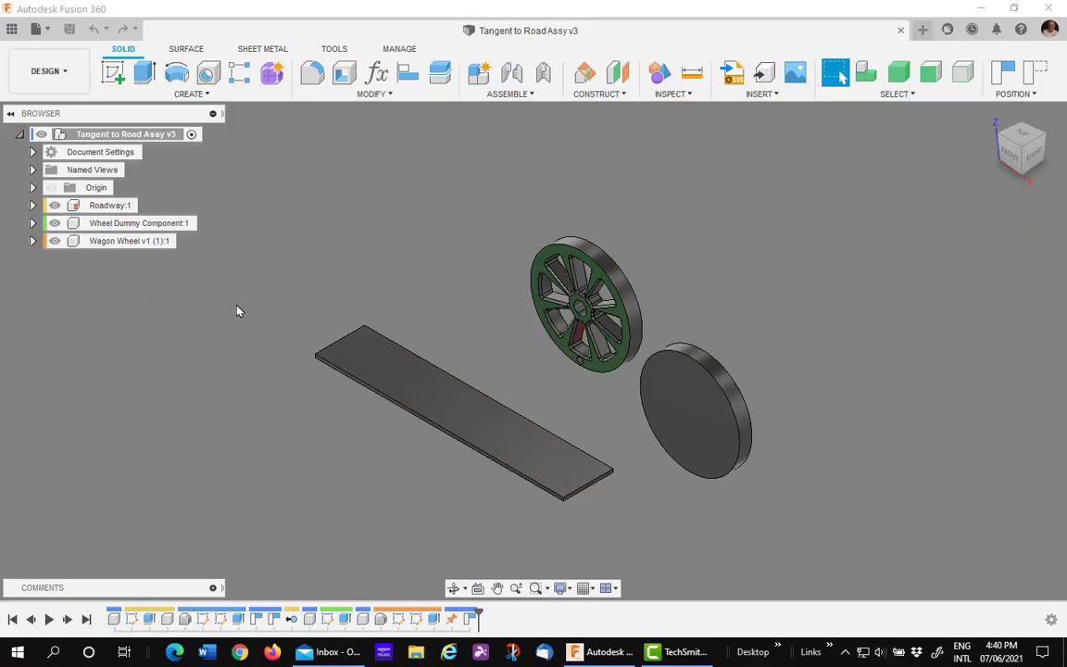
Activate Wheel Dummy Component:1 in the Browser so the other parts become ghosted.
middle_drag(236, 309, 230, 339)
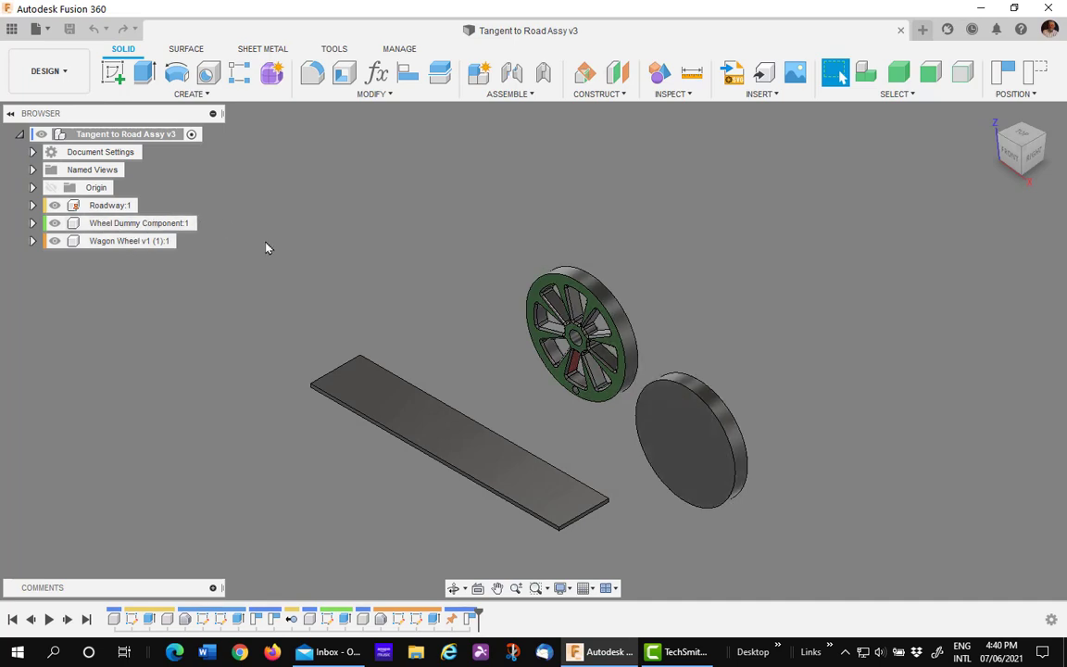
scroll(449, 347, up, 1)
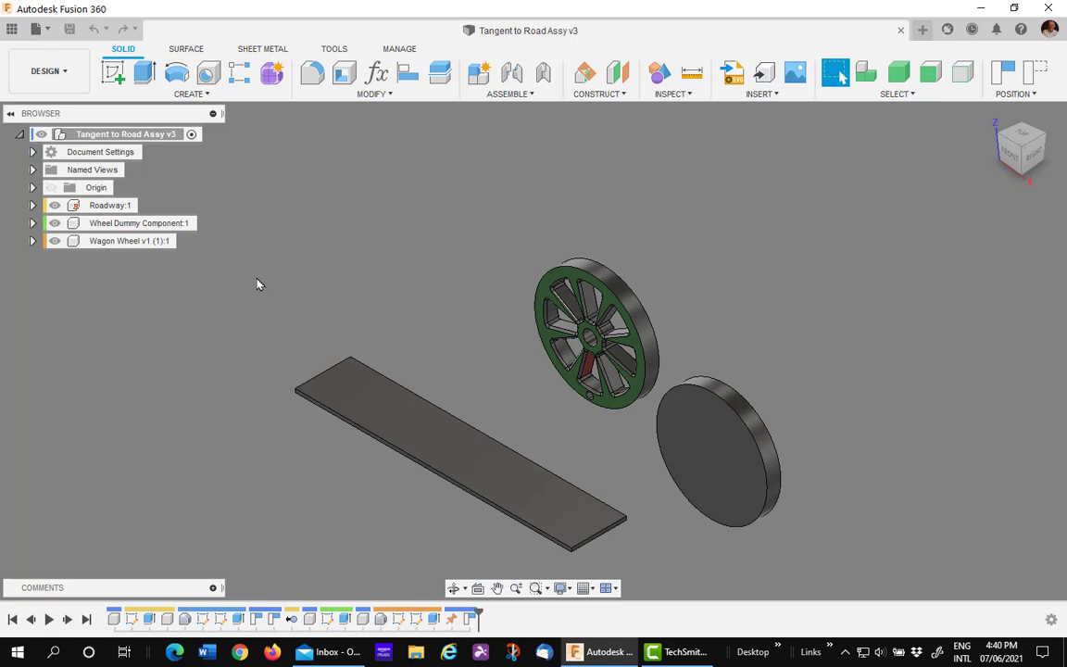
click(206, 225)
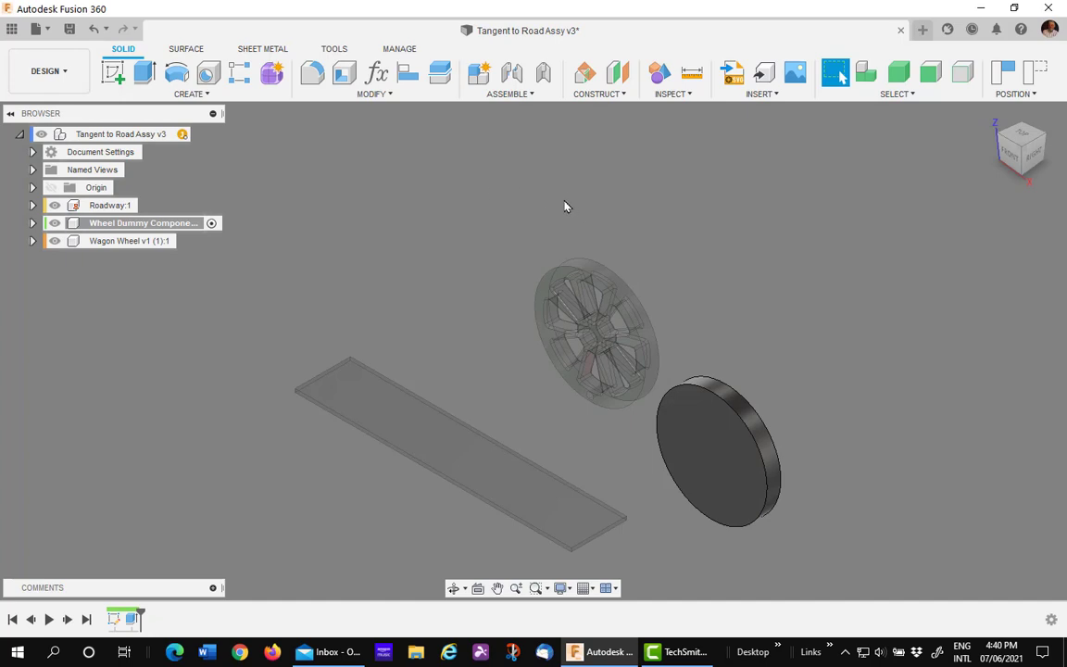
middle_drag(567, 206, 474, 174)
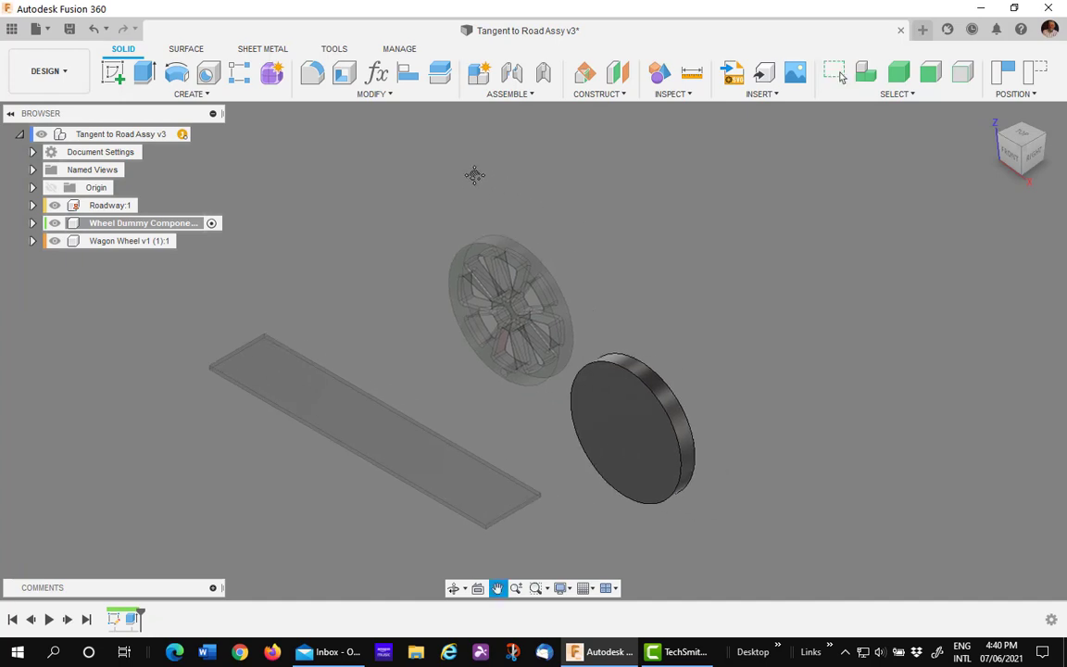
Create tangent plane Plane2 on the disc's curved rim face, capturing the current positions.
click(609, 97)
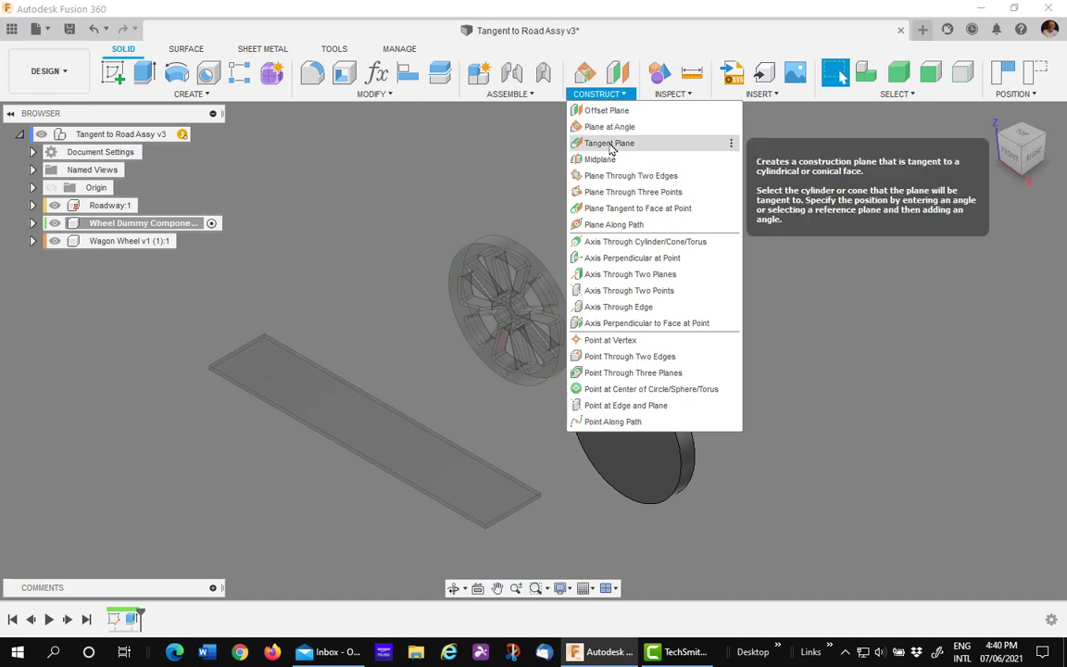
click(610, 144)
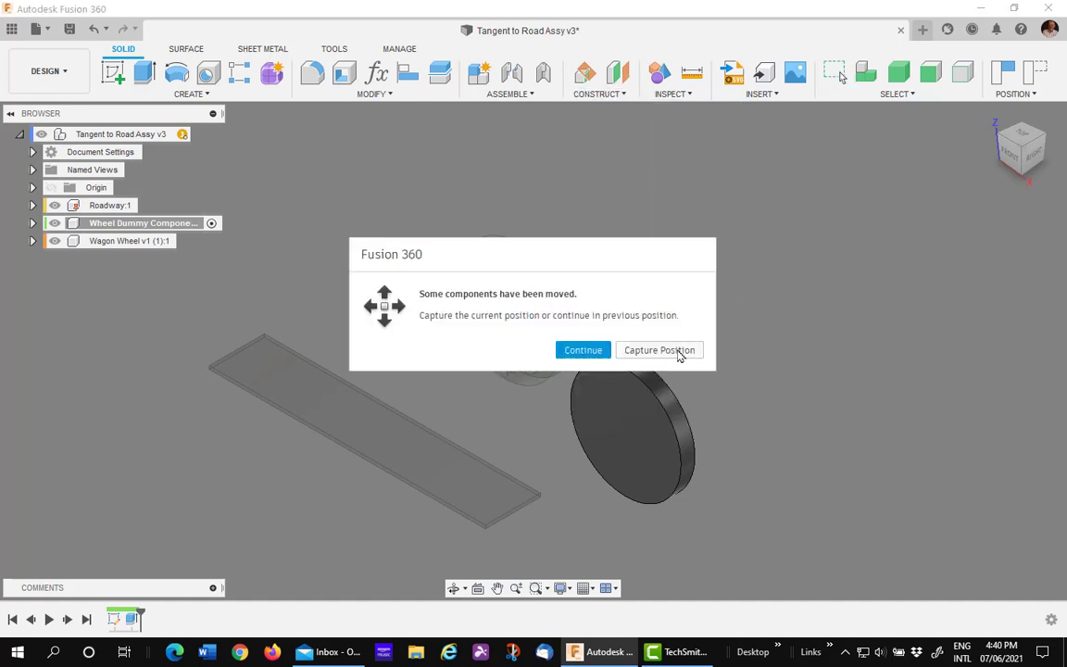
click(684, 350)
scroll(707, 399, up, 3)
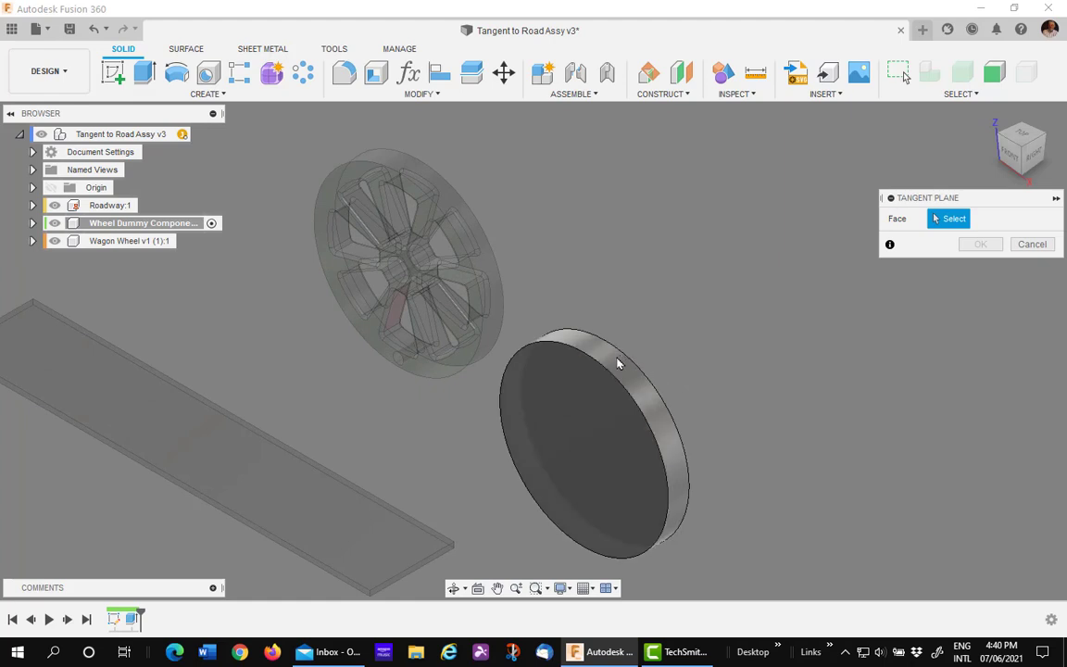
click(618, 364)
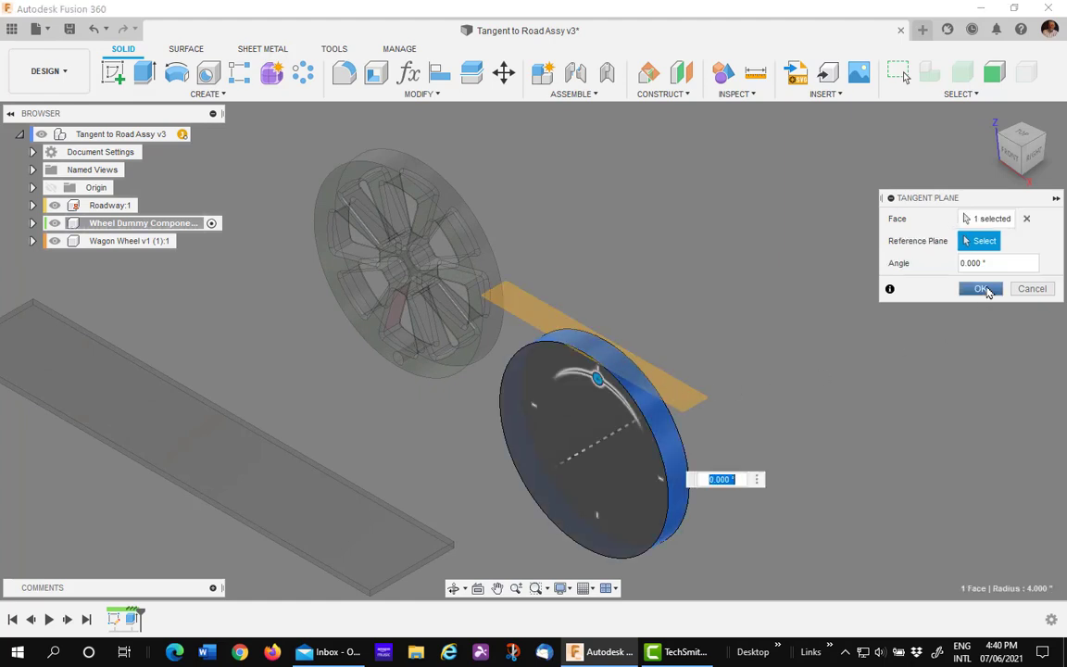
click(981, 289)
scroll(593, 307, up, 3)
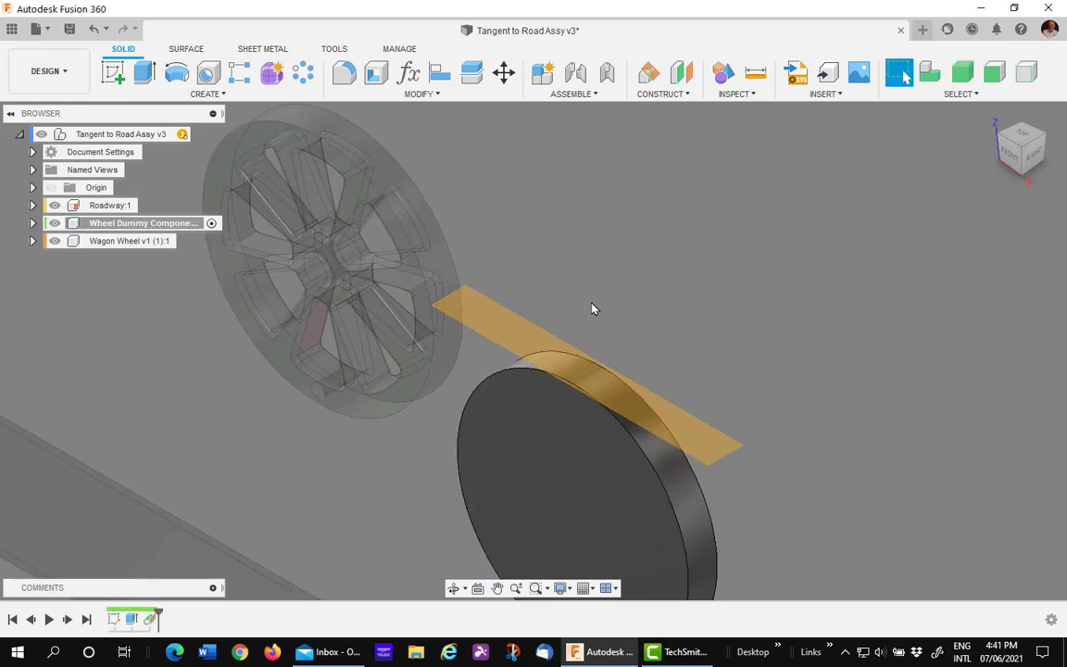
click(524, 345)
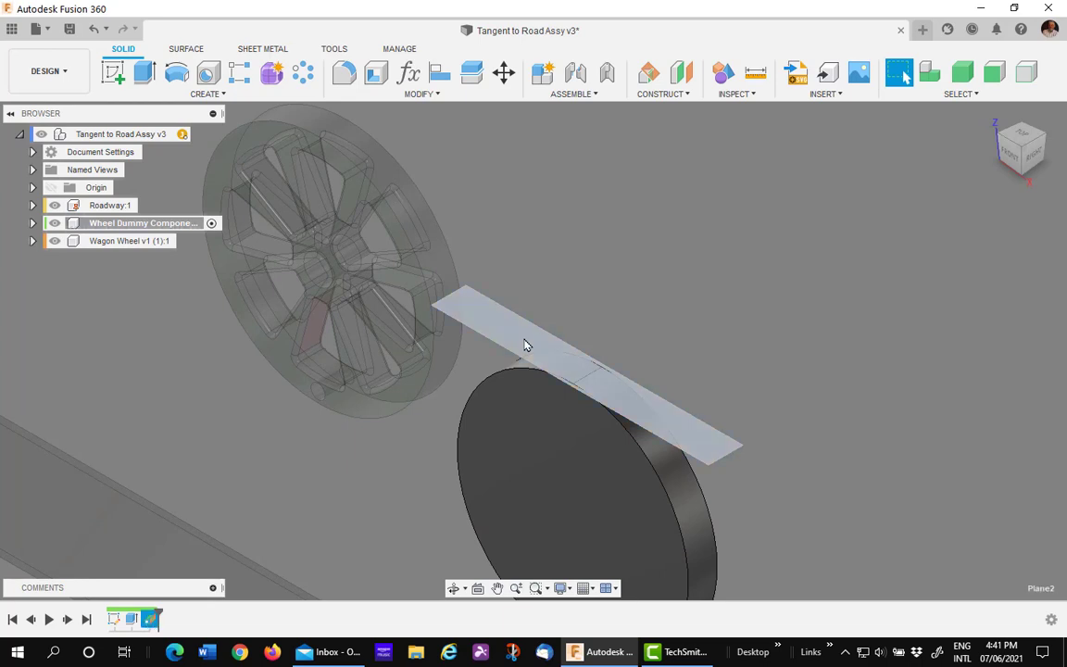
right_click(524, 345)
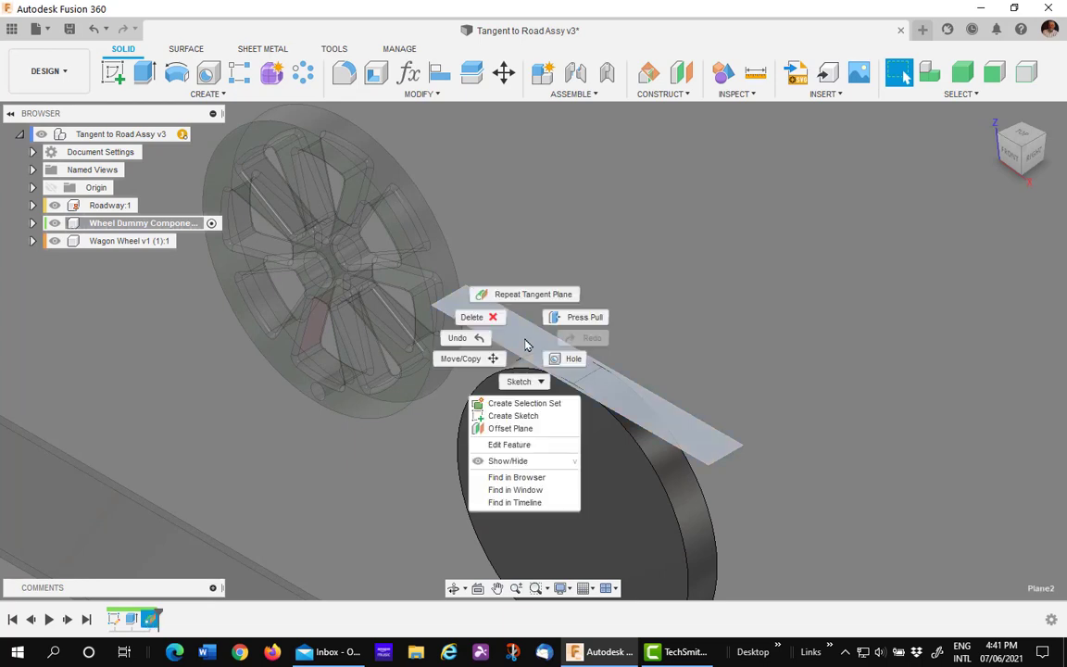
Start a sketch on Plane2 and show the Wheel Dummy Component's origin geometry.
click(529, 419)
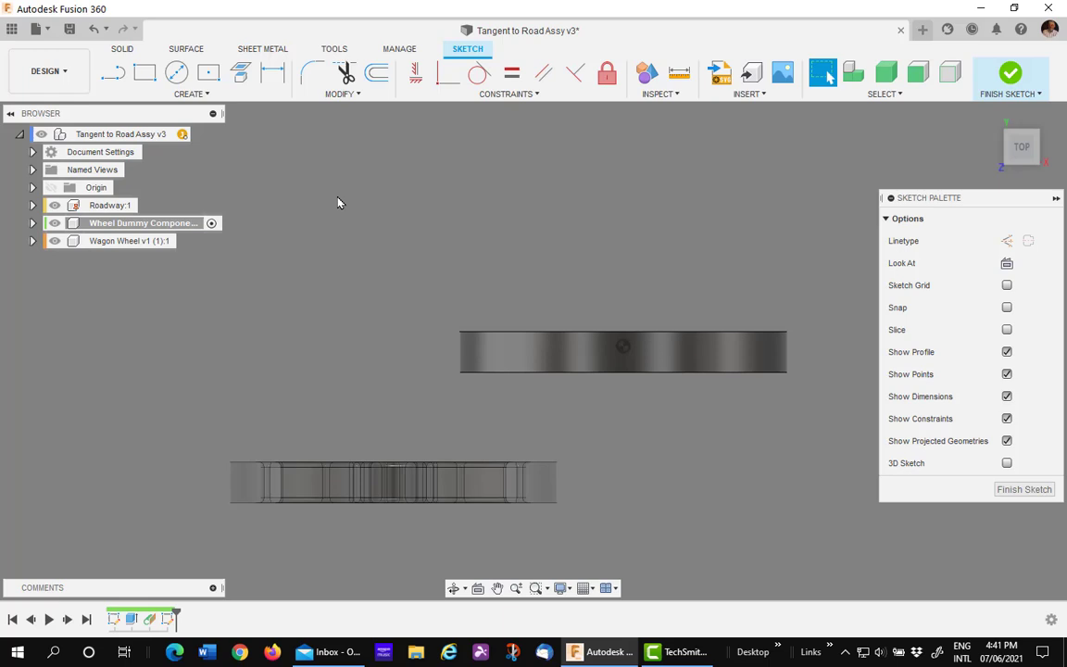
scroll(659, 302, up, 2)
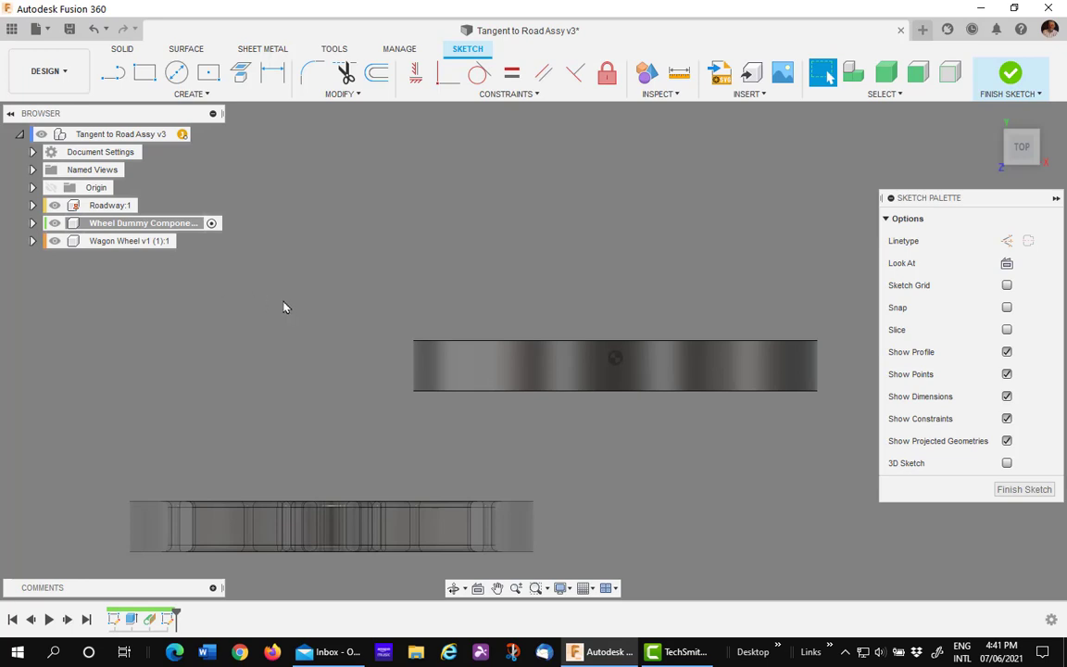
click(32, 223)
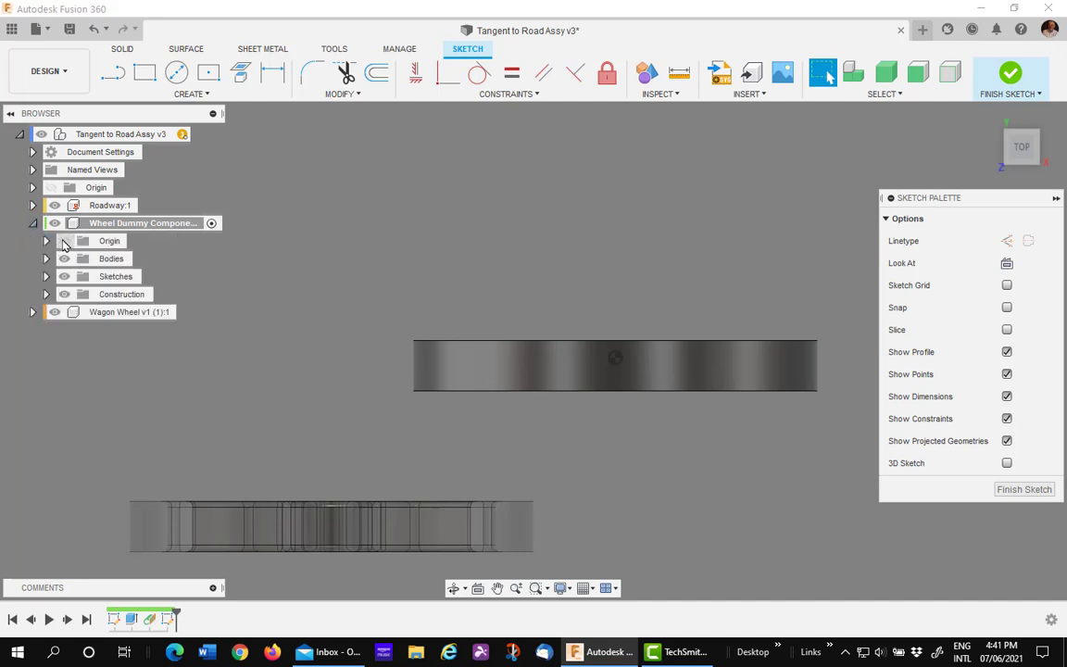
click(63, 241)
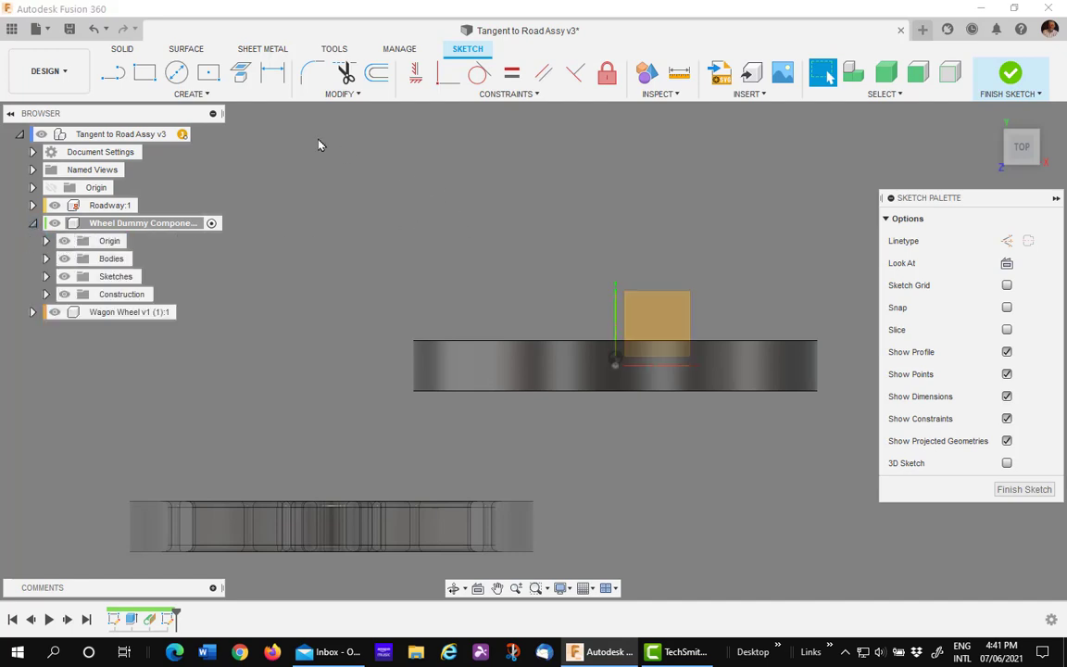
Place a sketch point at the origin, finish the sketch, hide the origin, and return home.
click(212, 99)
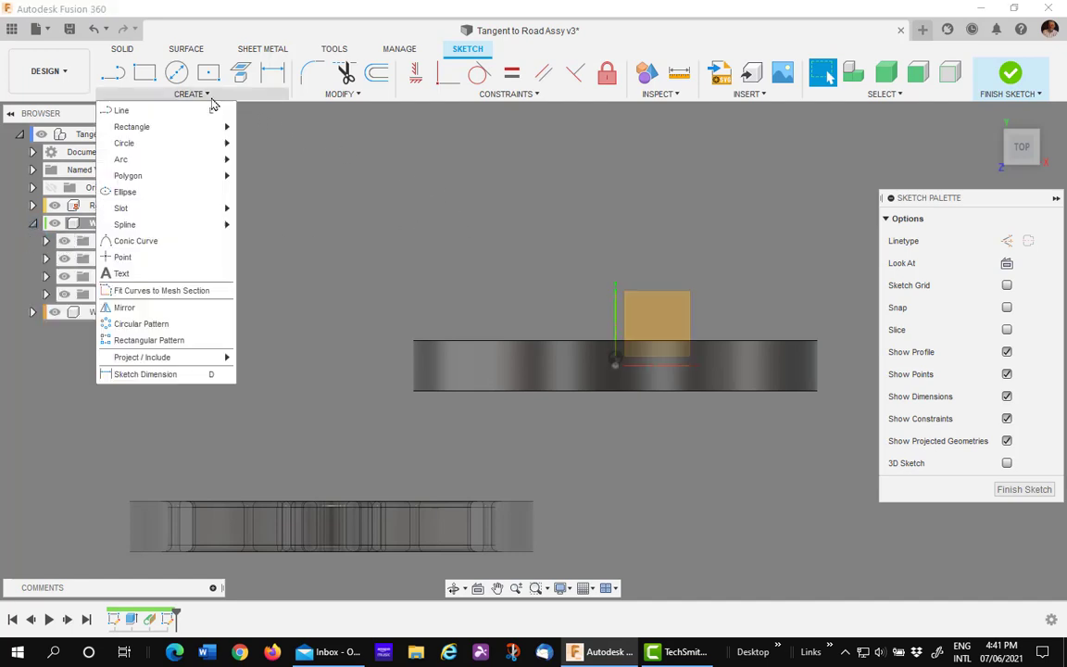
click(137, 260)
scroll(552, 309, up, 3)
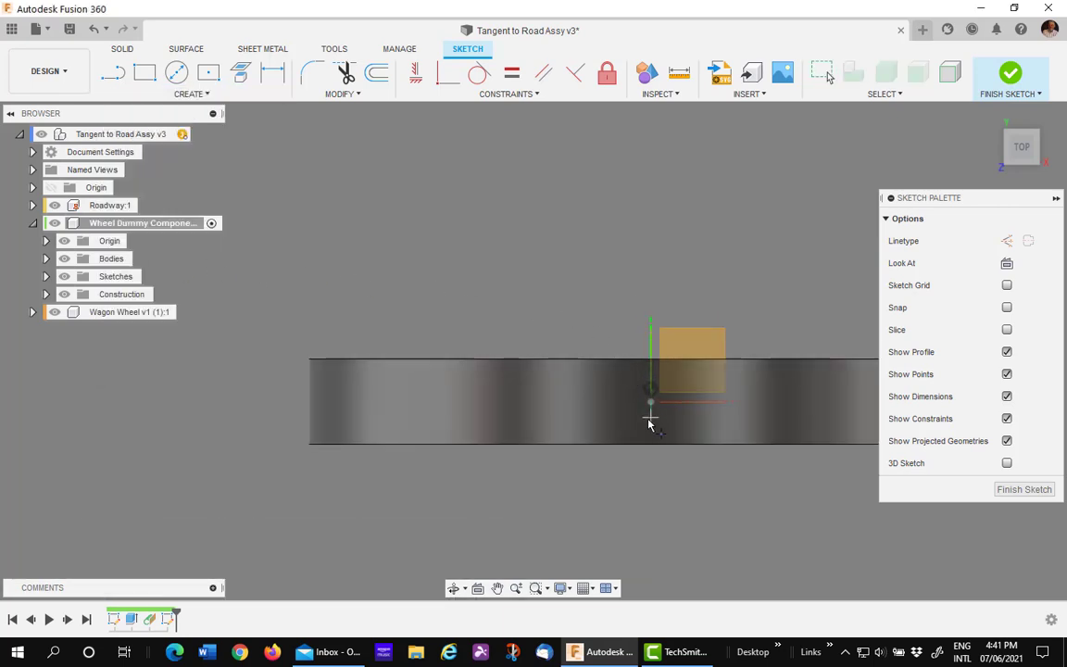
click(649, 404)
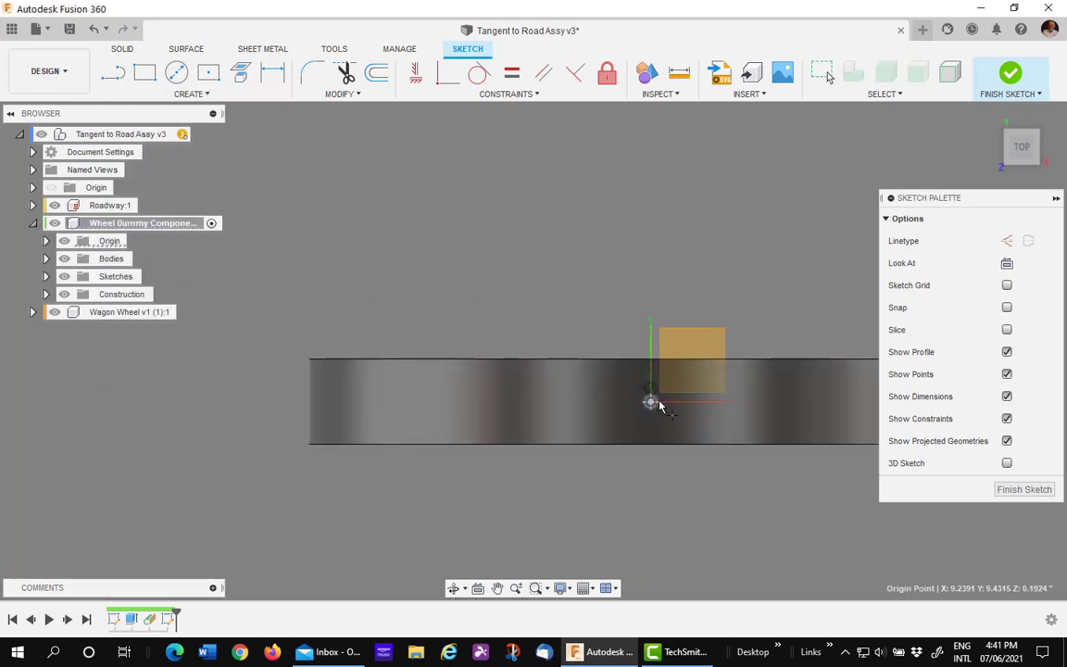
click(1008, 74)
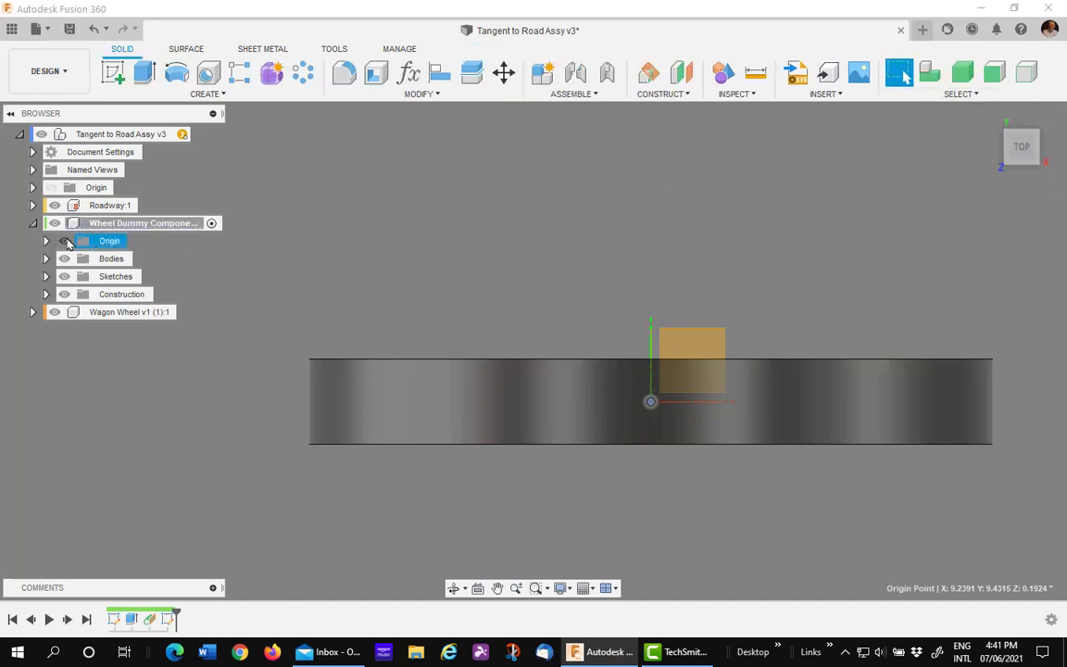
click(64, 240)
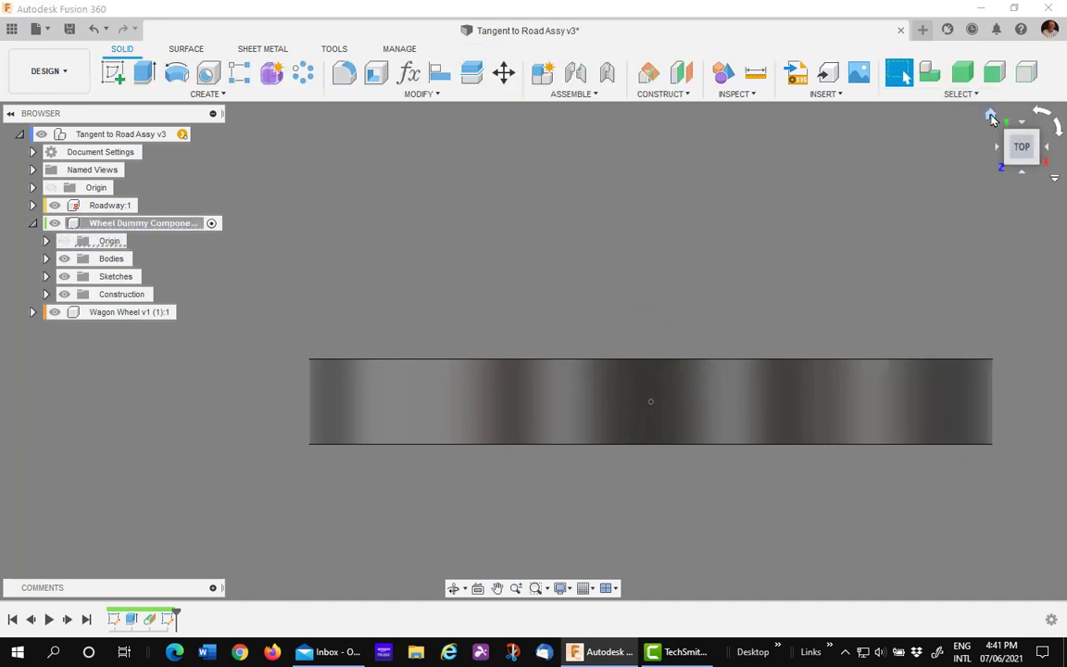
click(990, 114)
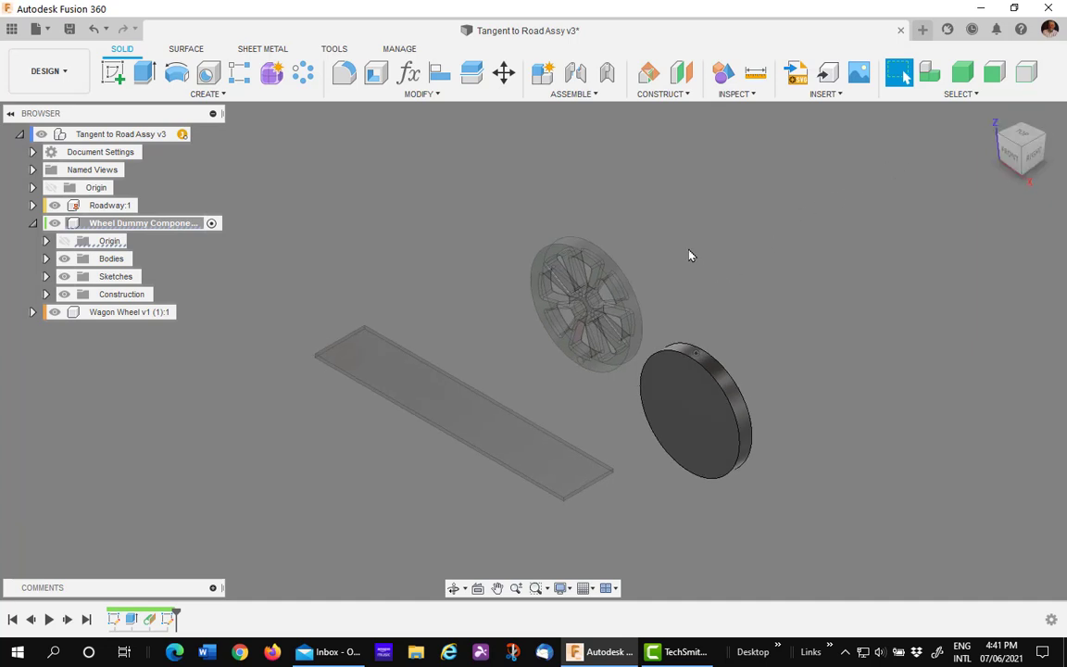
Add a joint origin on the dummy disc's top edge at the sketch point.
click(581, 96)
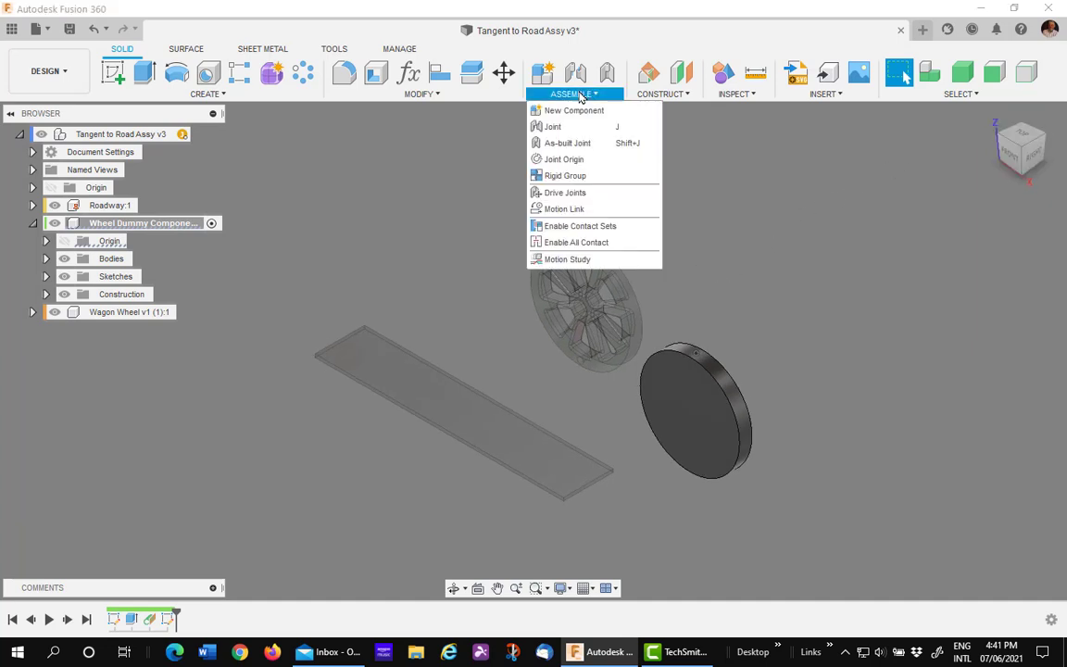
click(561, 162)
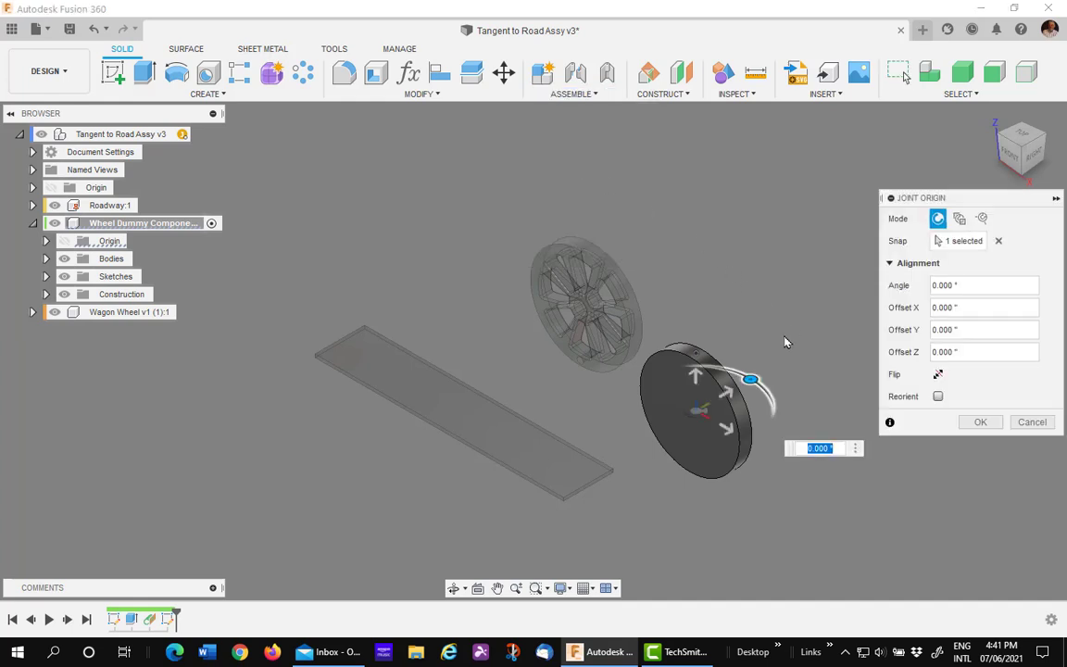
click(998, 241)
scroll(788, 312, up, 3)
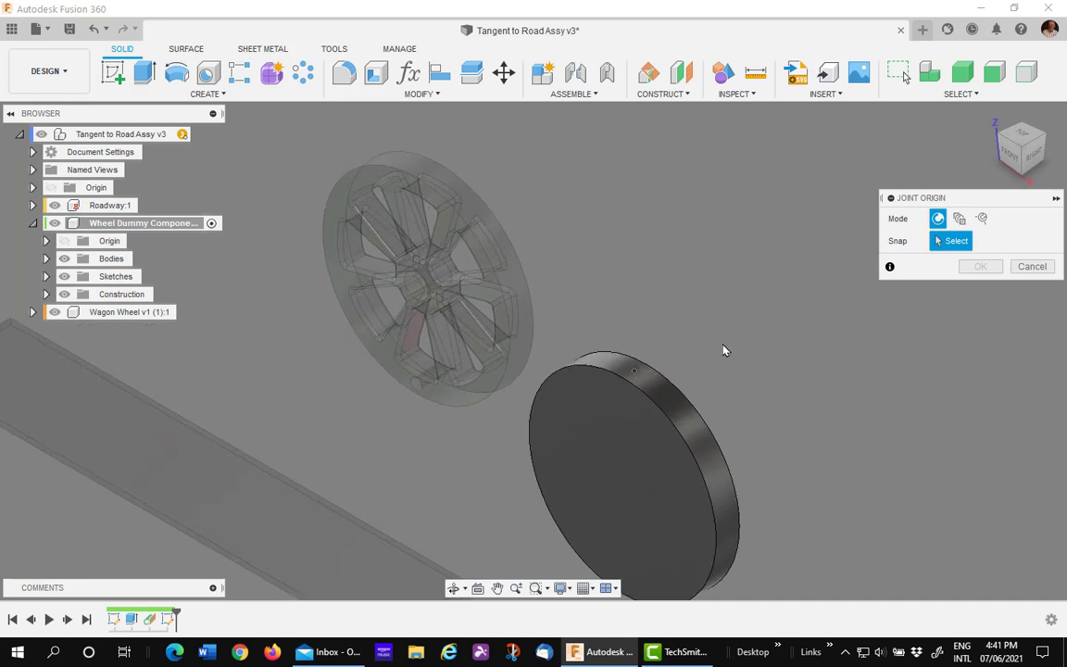
click(634, 371)
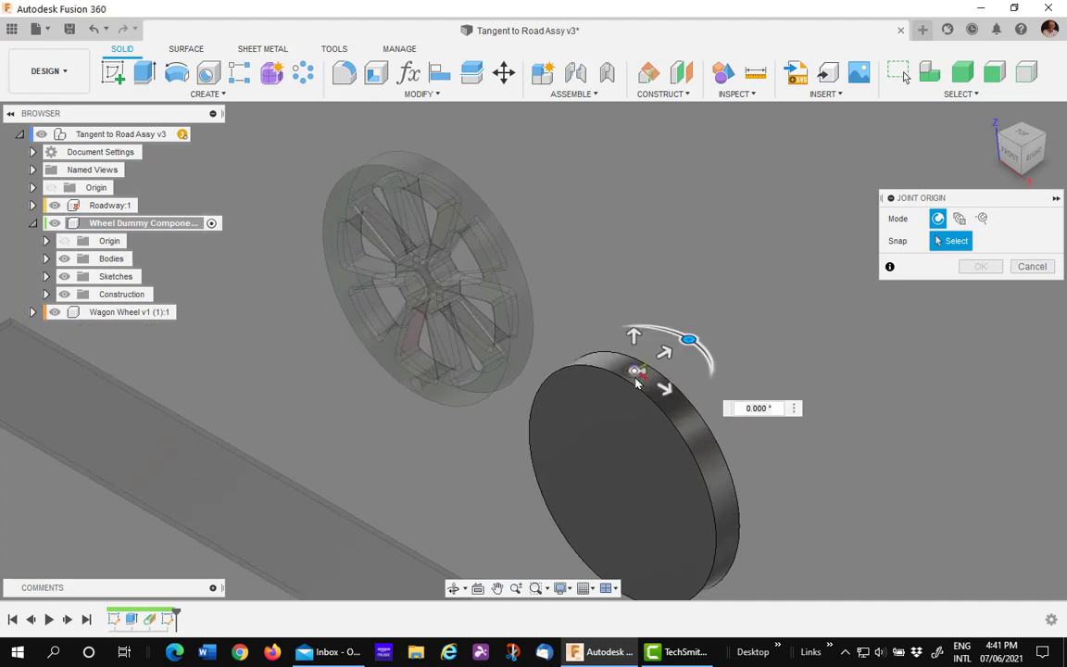
scroll(653, 378, up, 2)
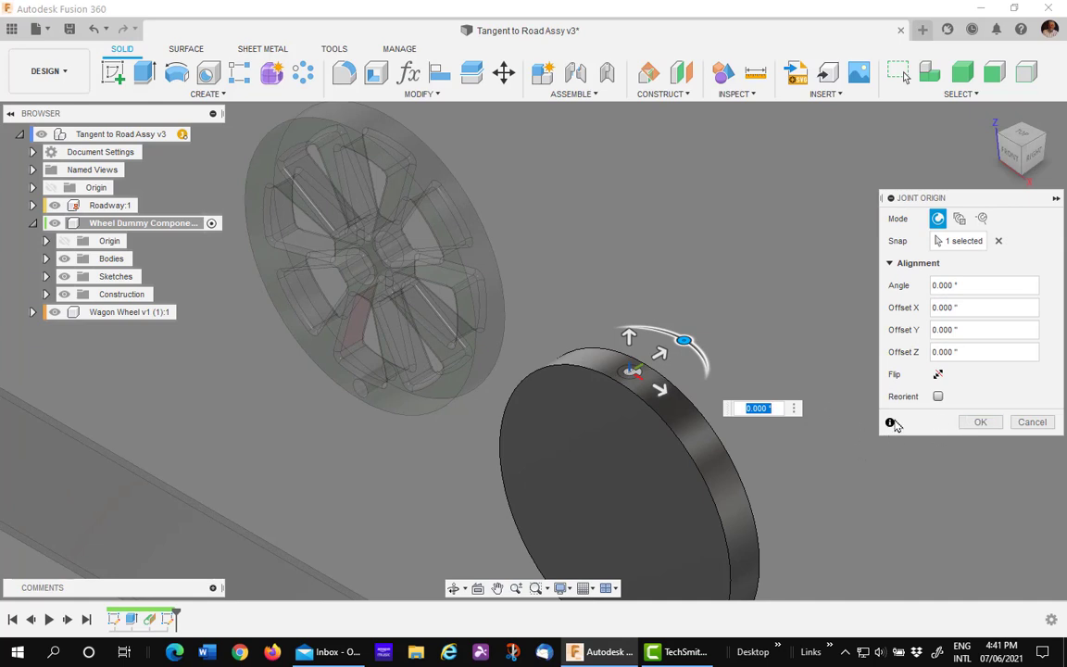
click(974, 424)
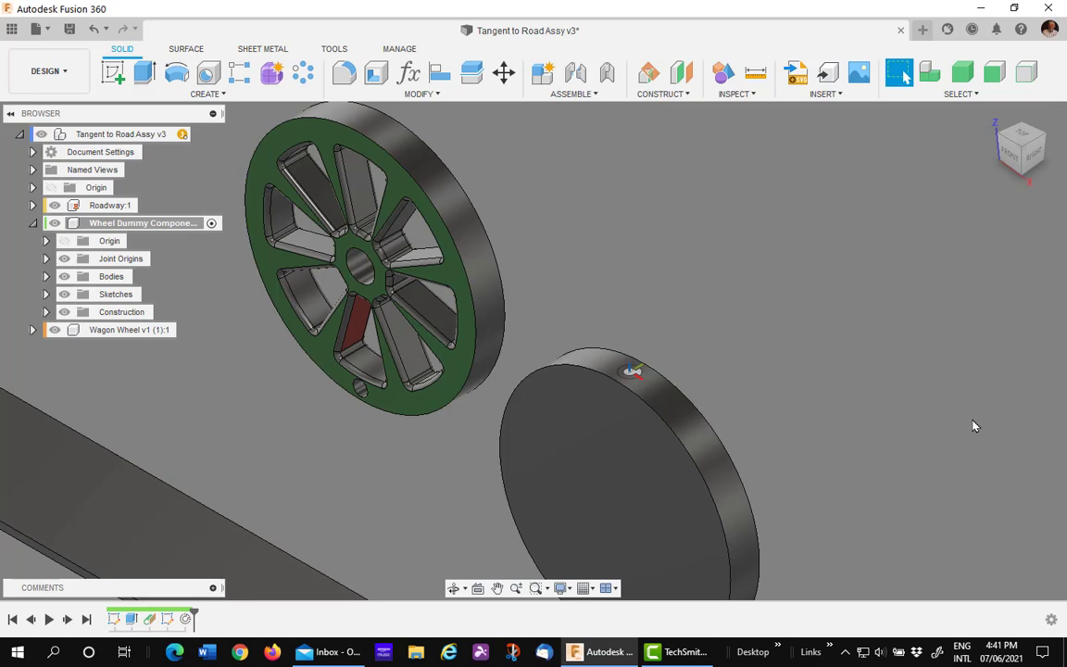
Make the top-level assembly the active component.
shift+middle_drag(712, 299, 479, 167)
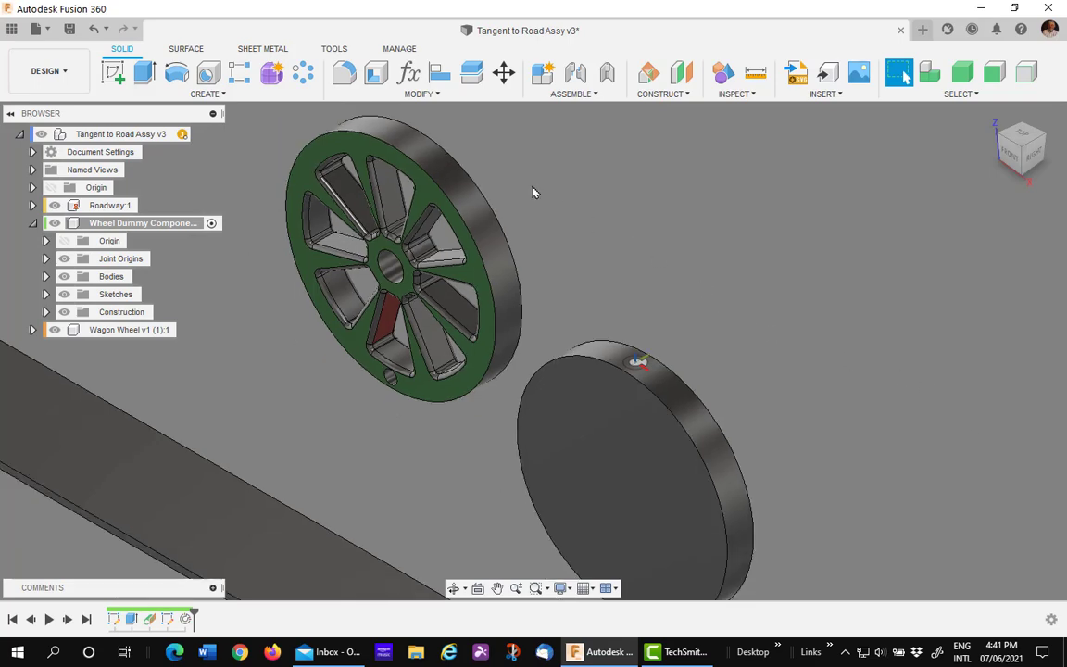
click(198, 134)
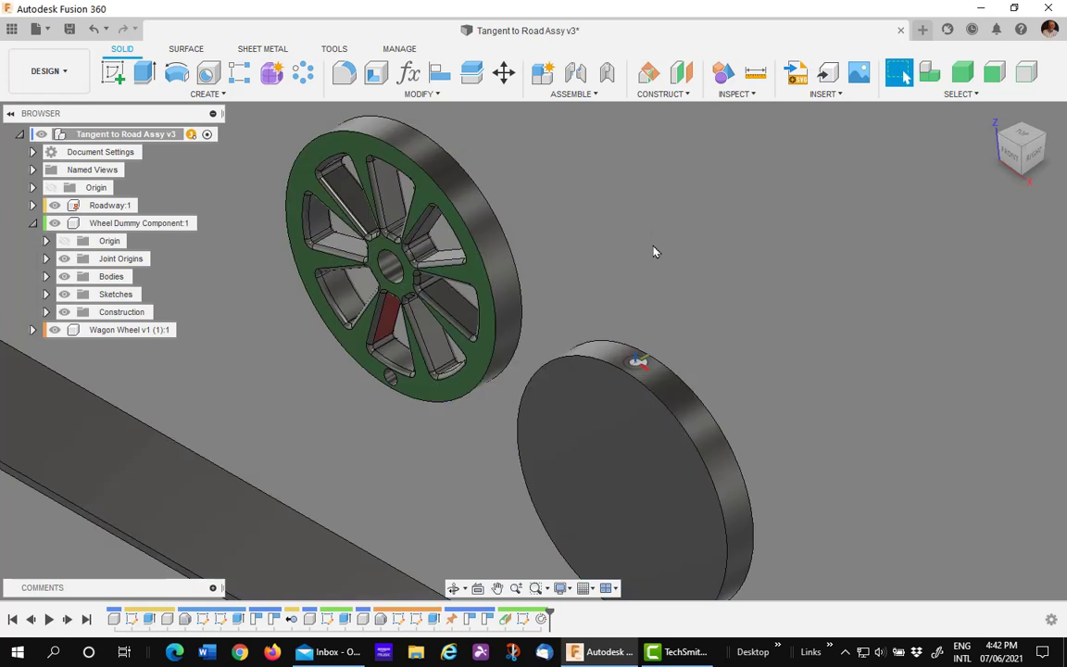
shift+middle_drag(655, 250, 624, 123)
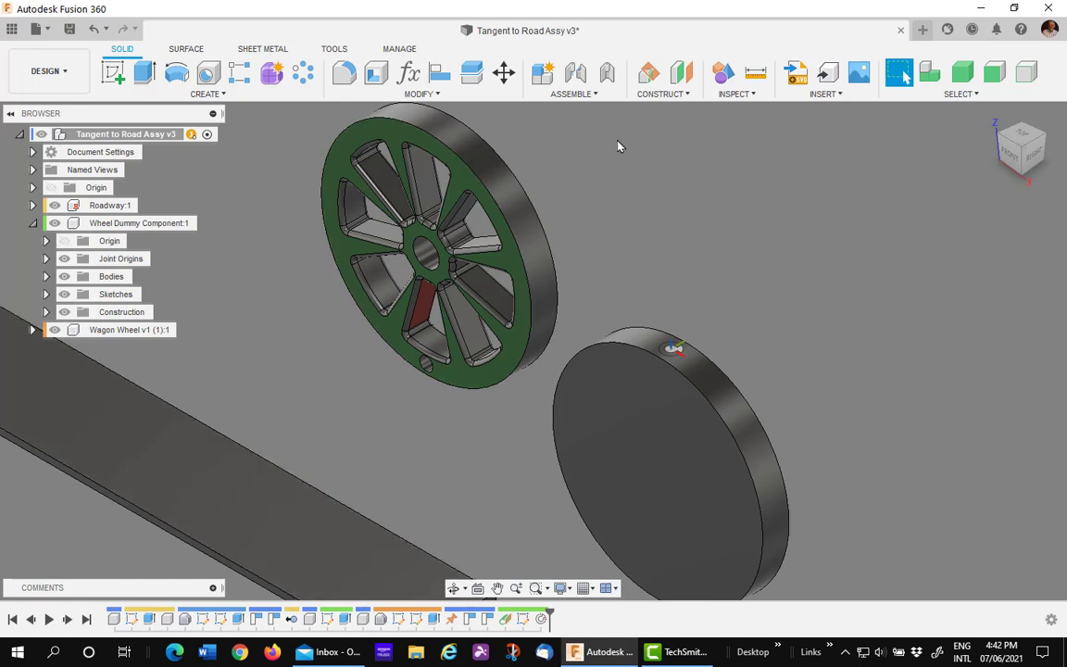
Set up a Slider joint from the disc's joint origin to the roadway, flipped onto the road.
click(574, 73)
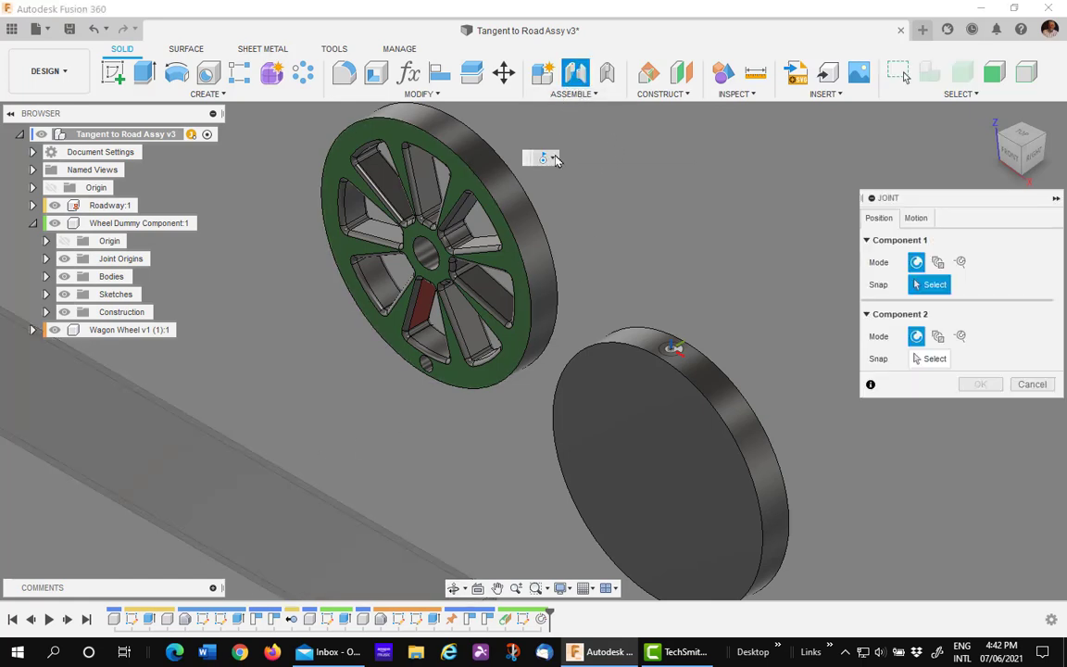
click(545, 158)
click(565, 211)
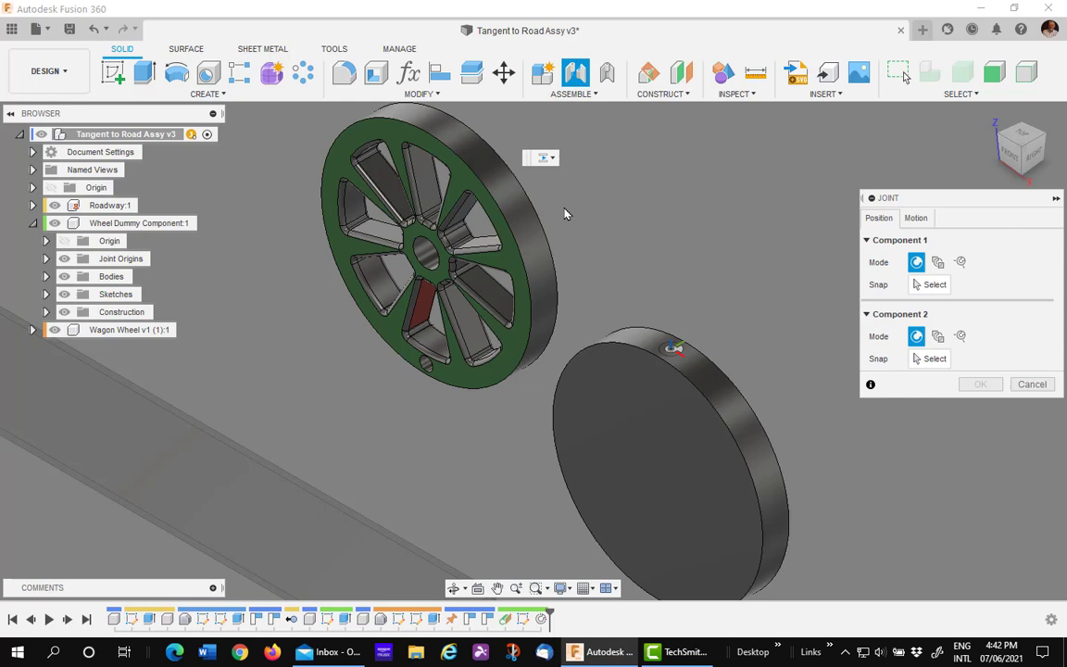
click(929, 284)
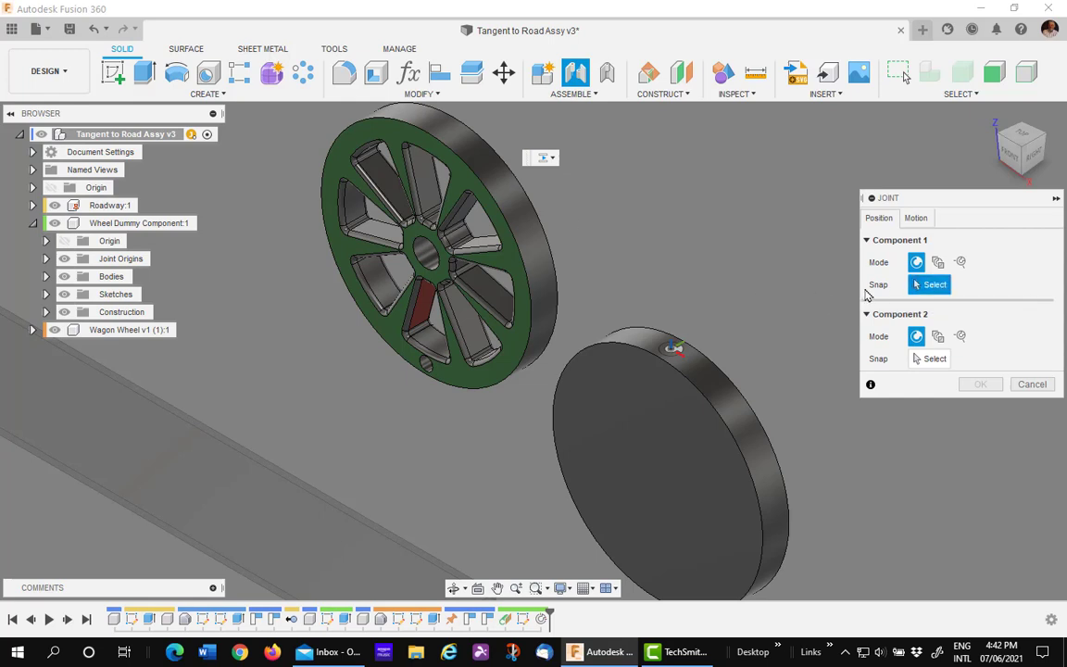
right_click(675, 352)
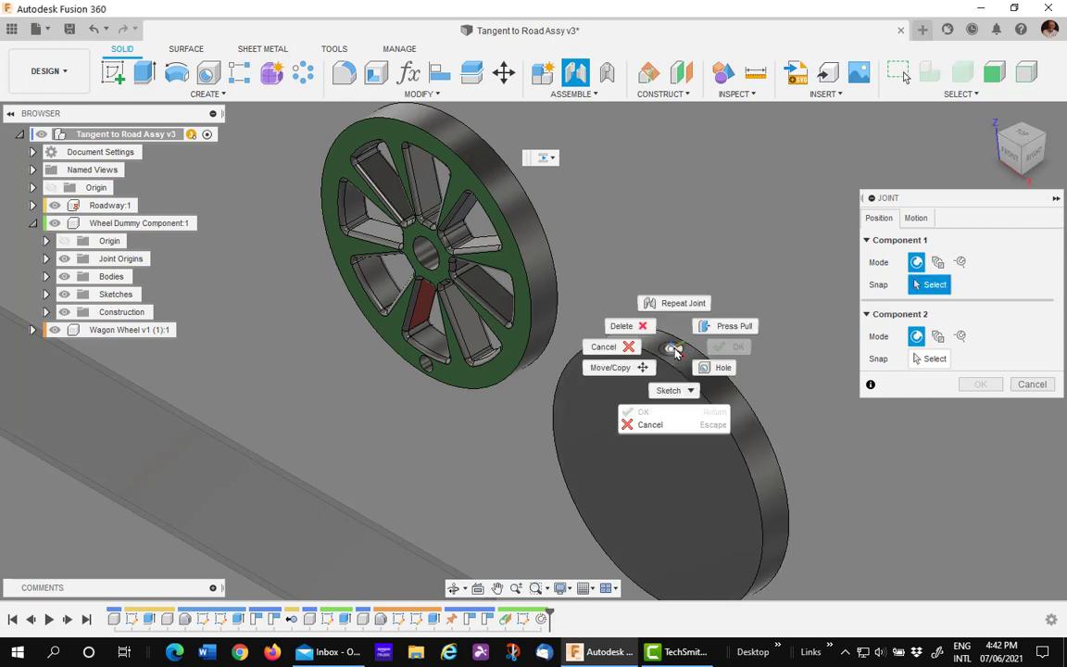
click(675, 352)
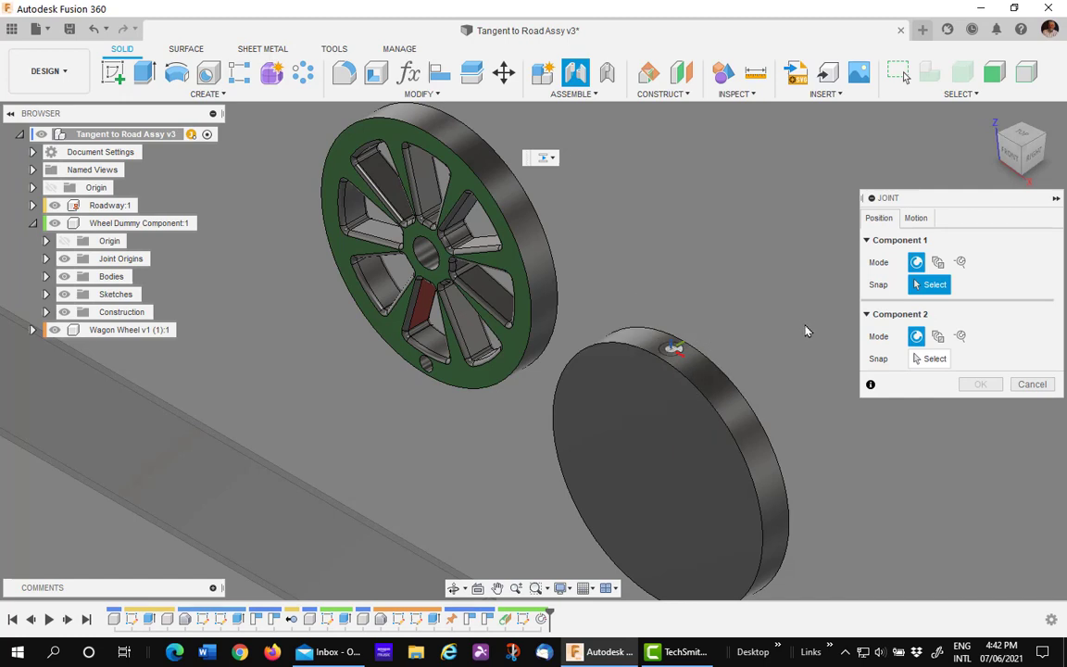
drag(672, 353, 692, 416)
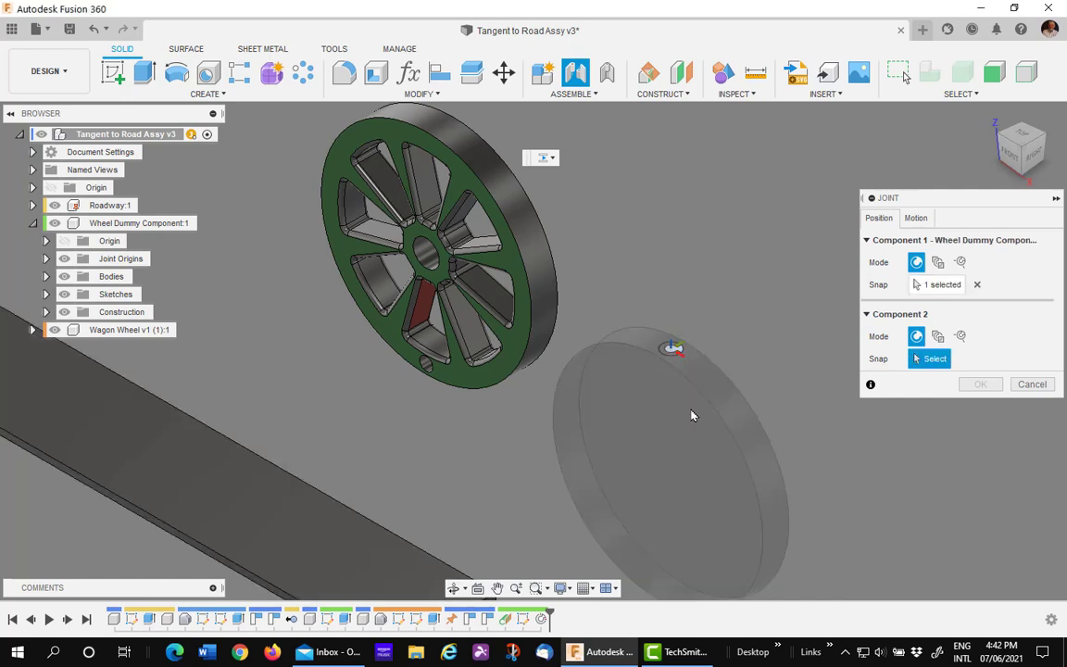
click(186, 472)
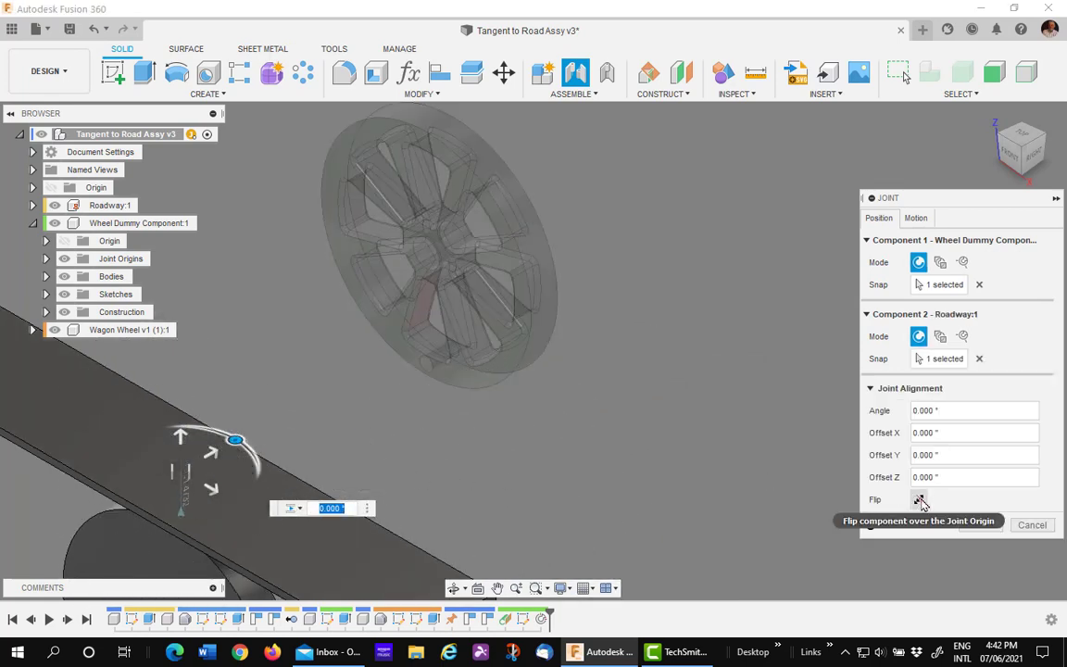
click(918, 499)
Set the slider to move along the X axis and create the joint.
click(916, 219)
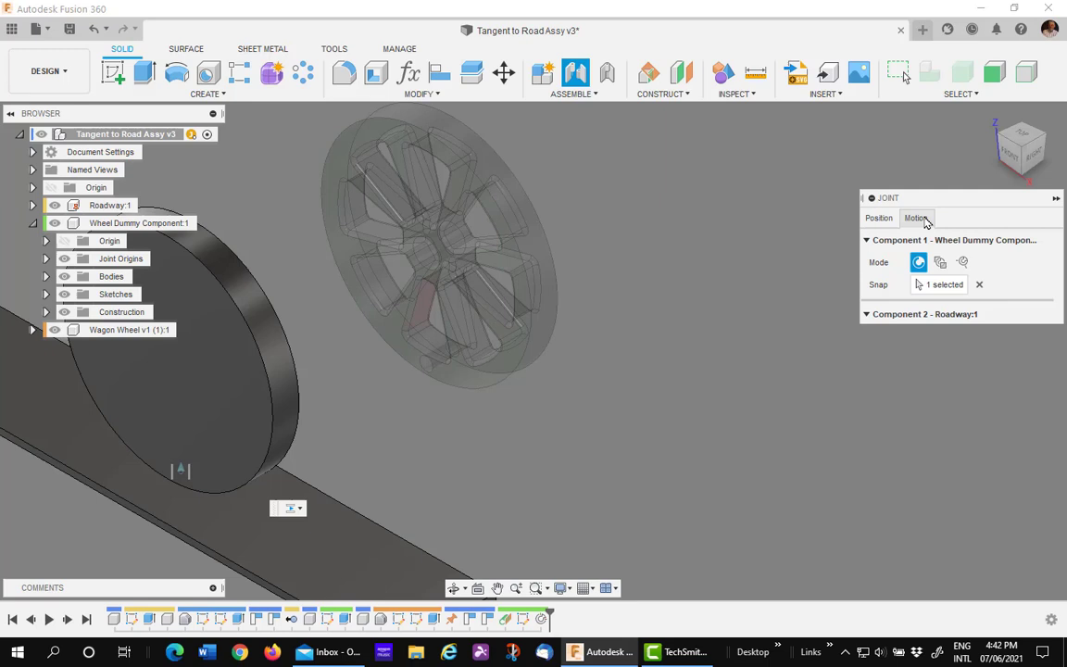
click(933, 265)
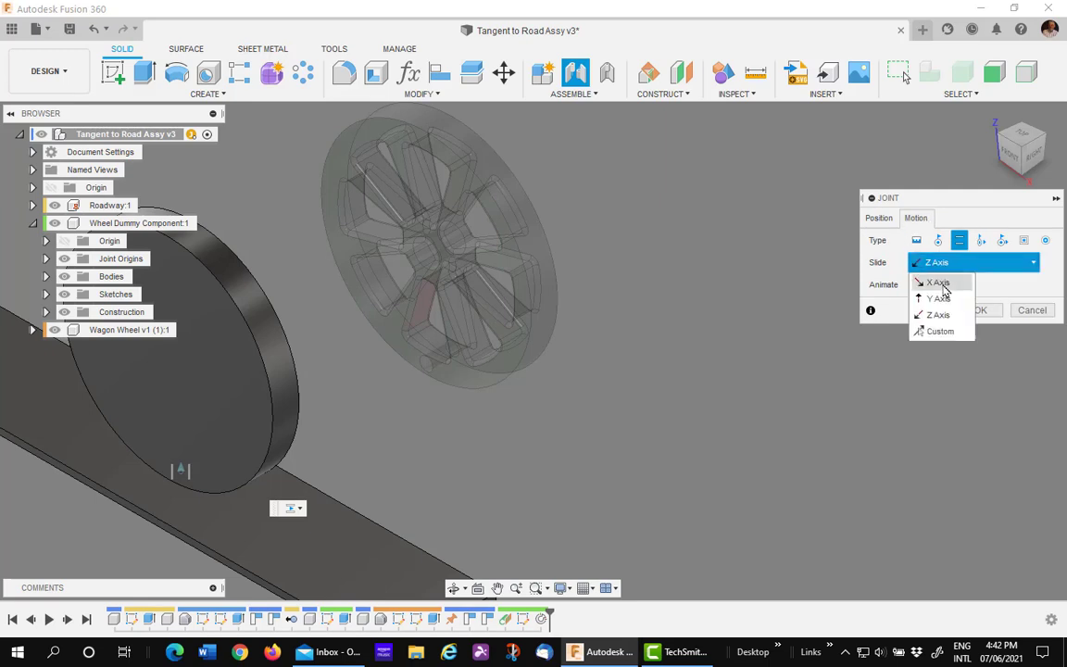
click(940, 284)
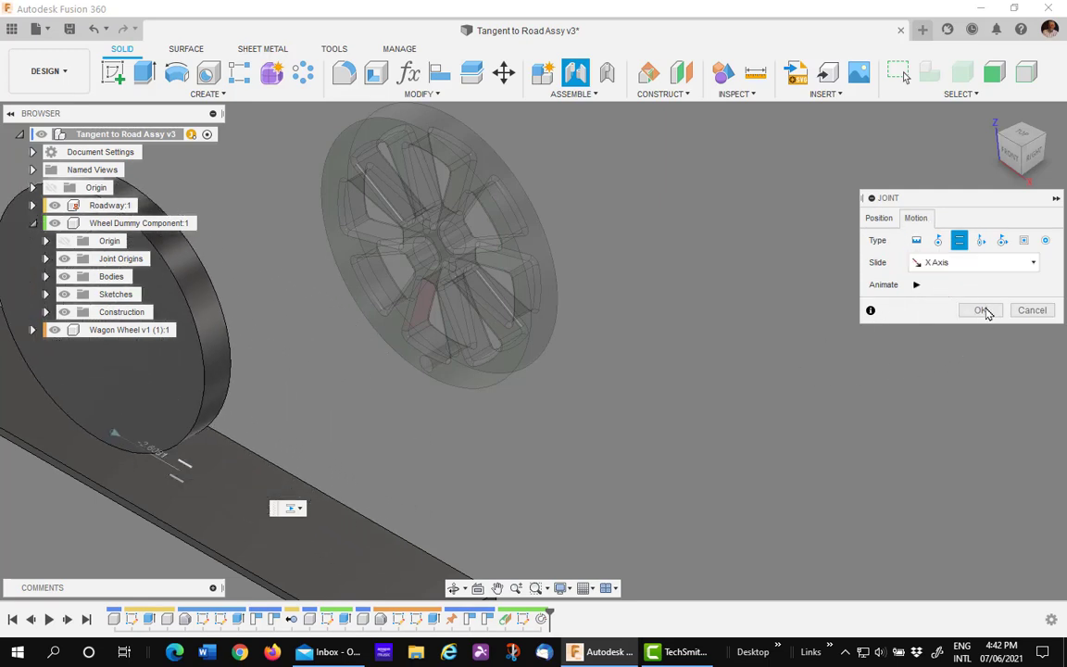
click(982, 310)
scroll(783, 370, down, 3)
middle_drag(783, 370, 891, 366)
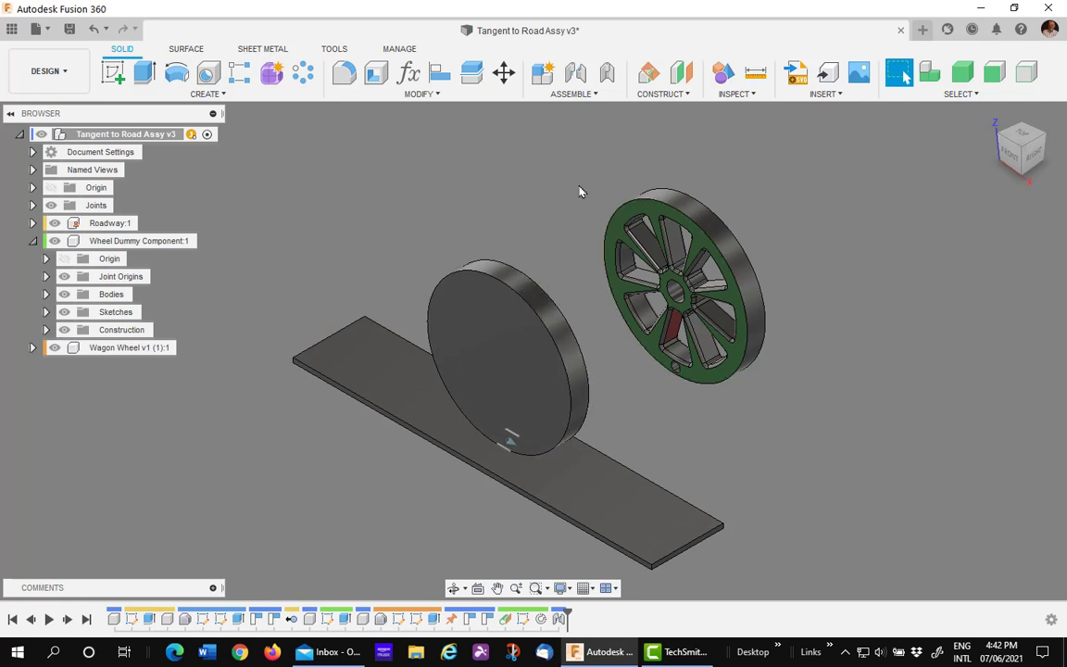
Create a revolute joint from the wagon wheel's centre to the dummy disc's centre.
click(576, 75)
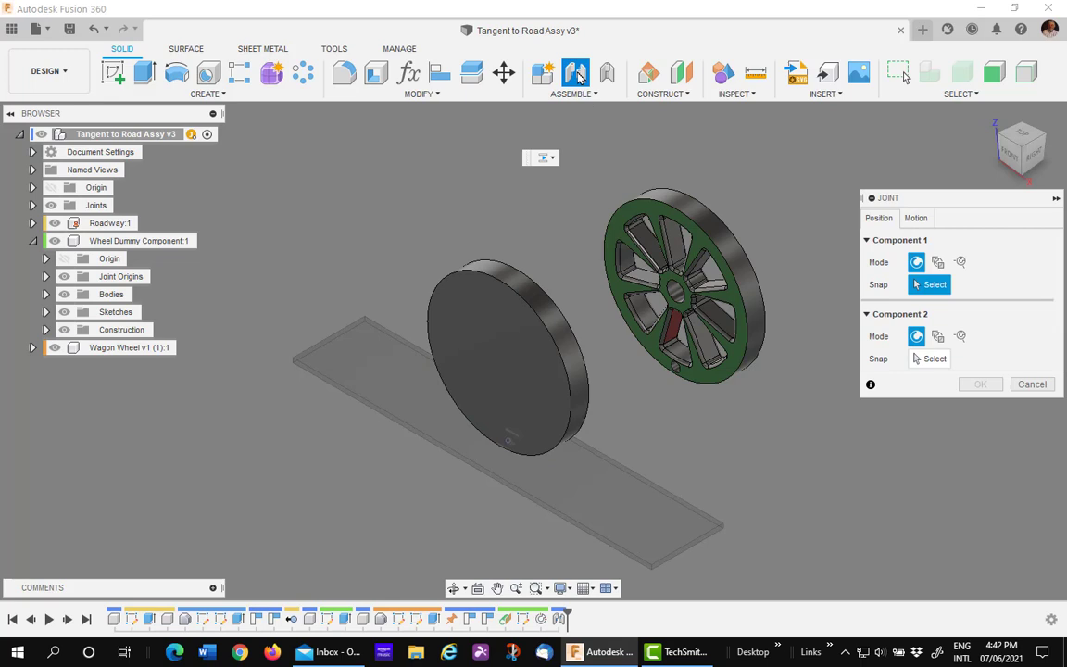
click(548, 158)
click(561, 194)
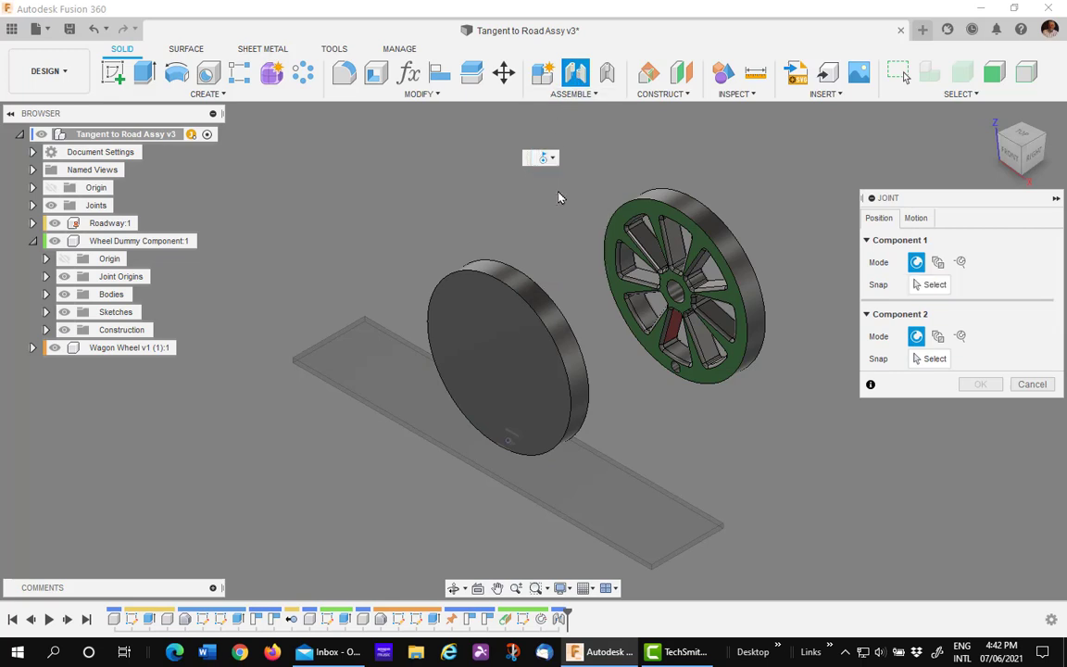
click(693, 198)
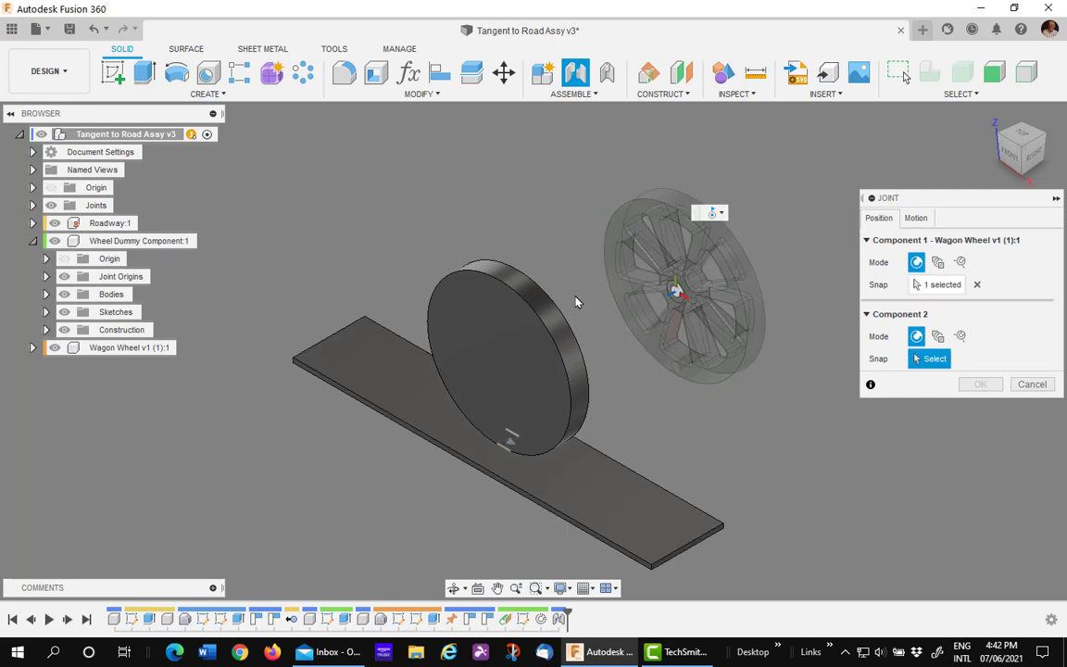
click(500, 298)
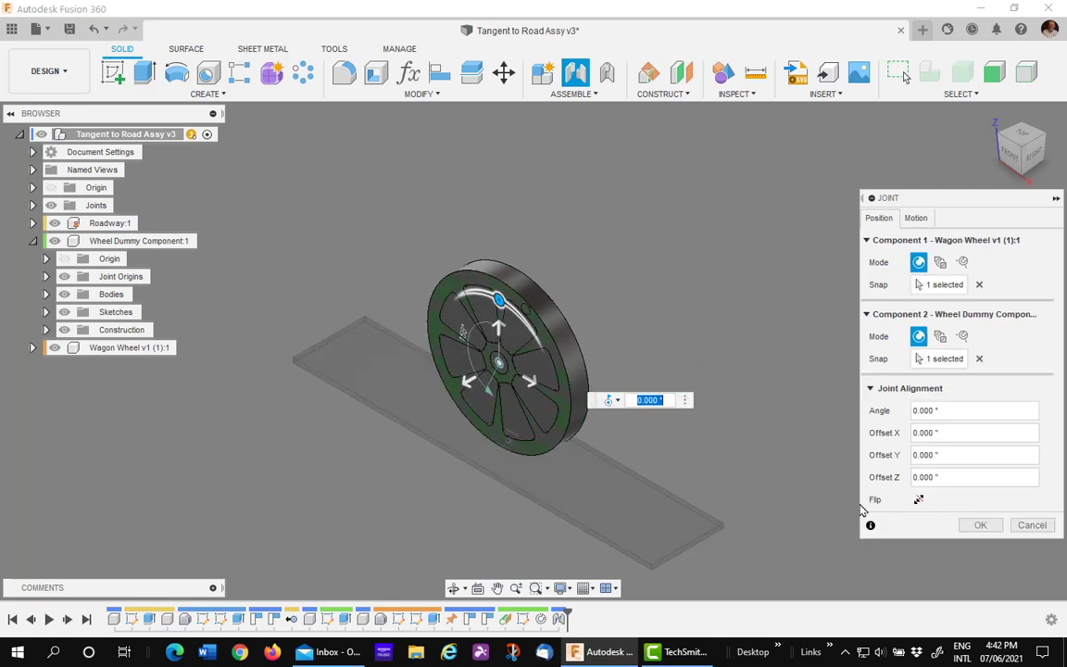
click(980, 524)
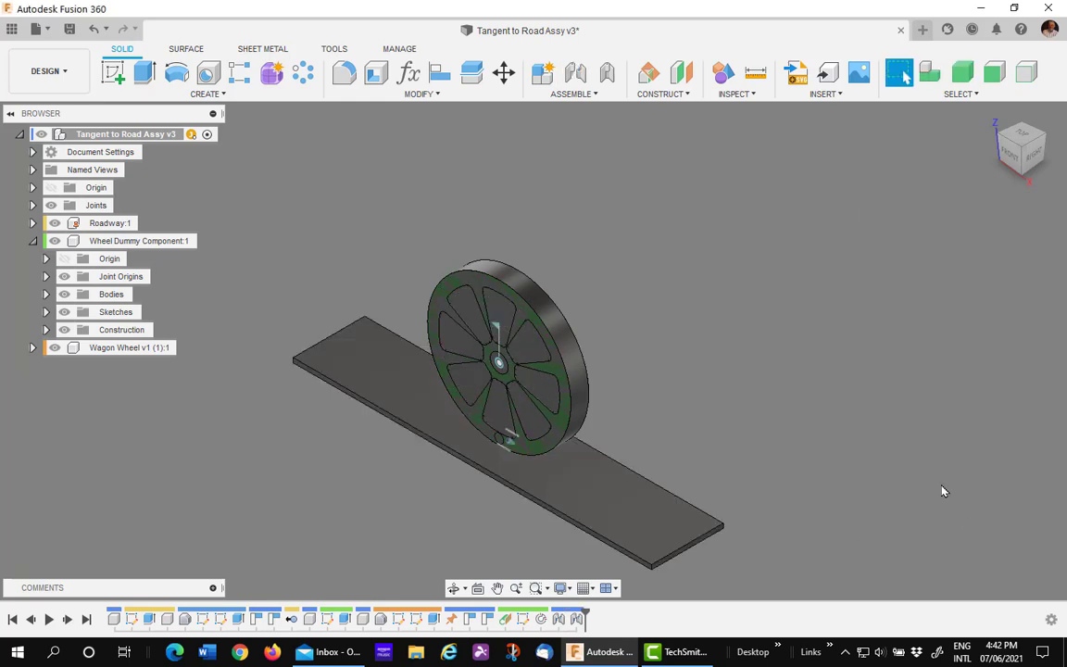
Hide Wheel Dummy Component:1 and expand Joints to show Slider1 and Rev2.
click(74, 242)
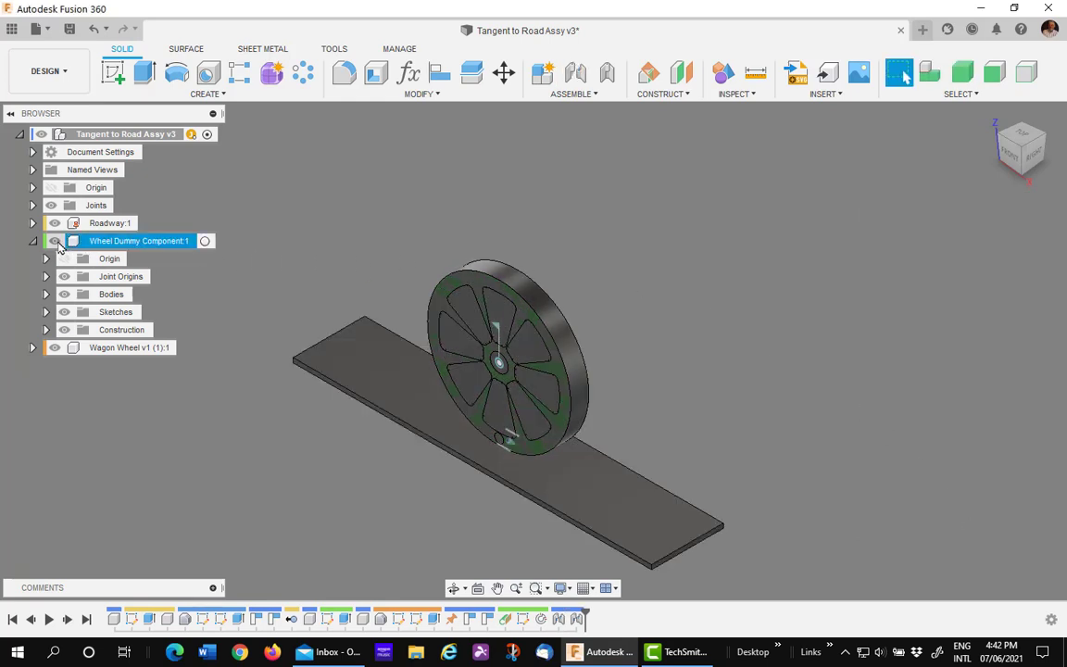
click(55, 240)
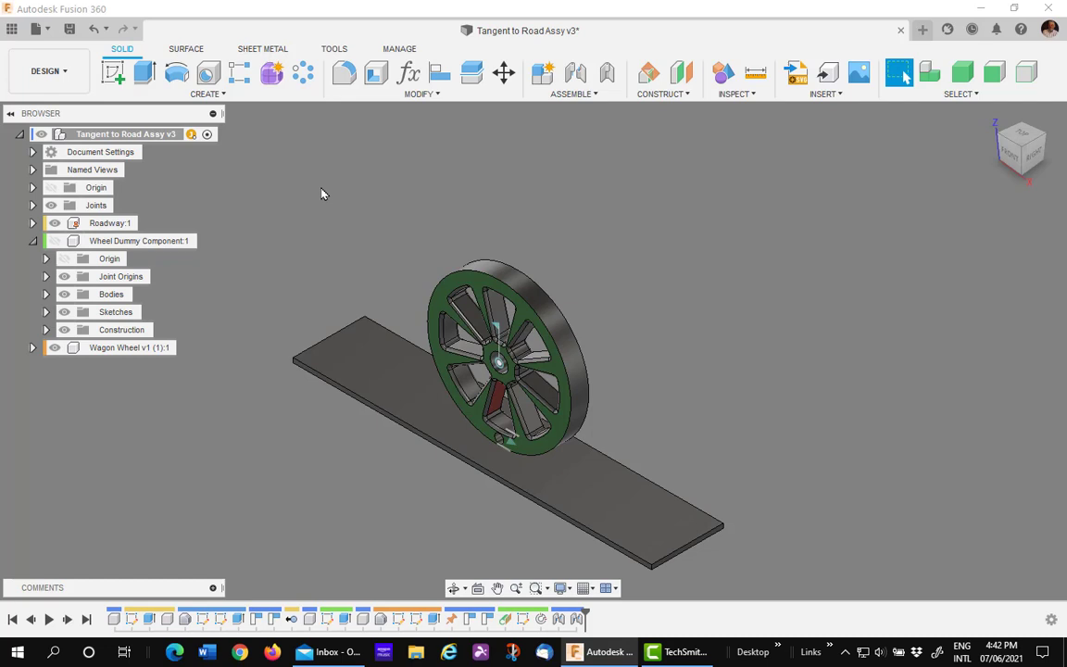
click(32, 206)
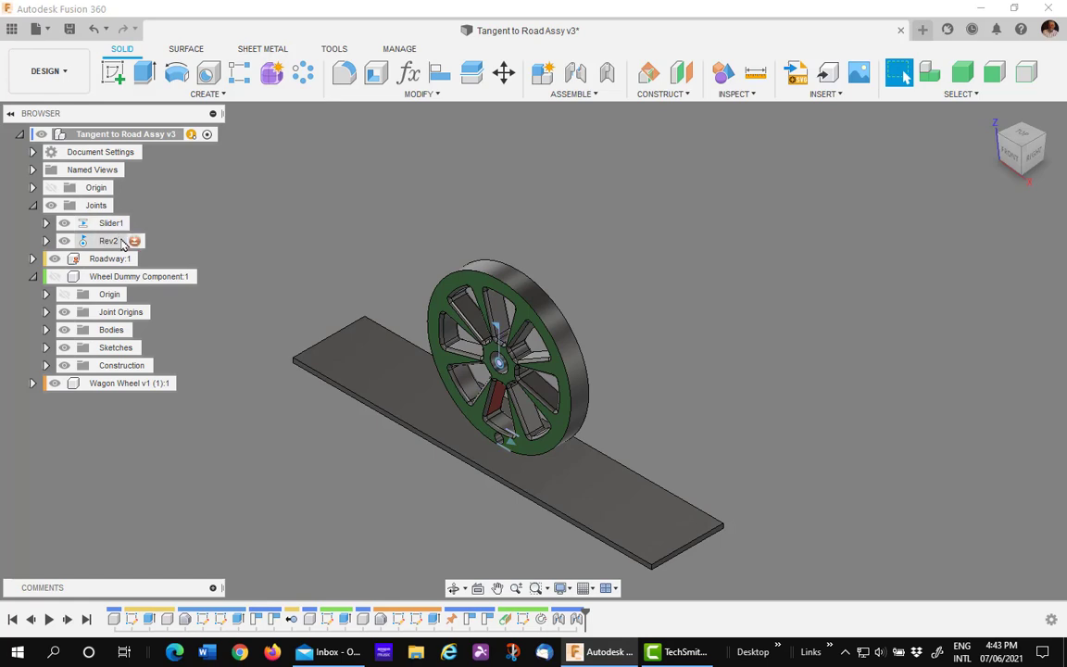
Try a motion link between Slider1 and Rev2, then cancel it.
click(565, 94)
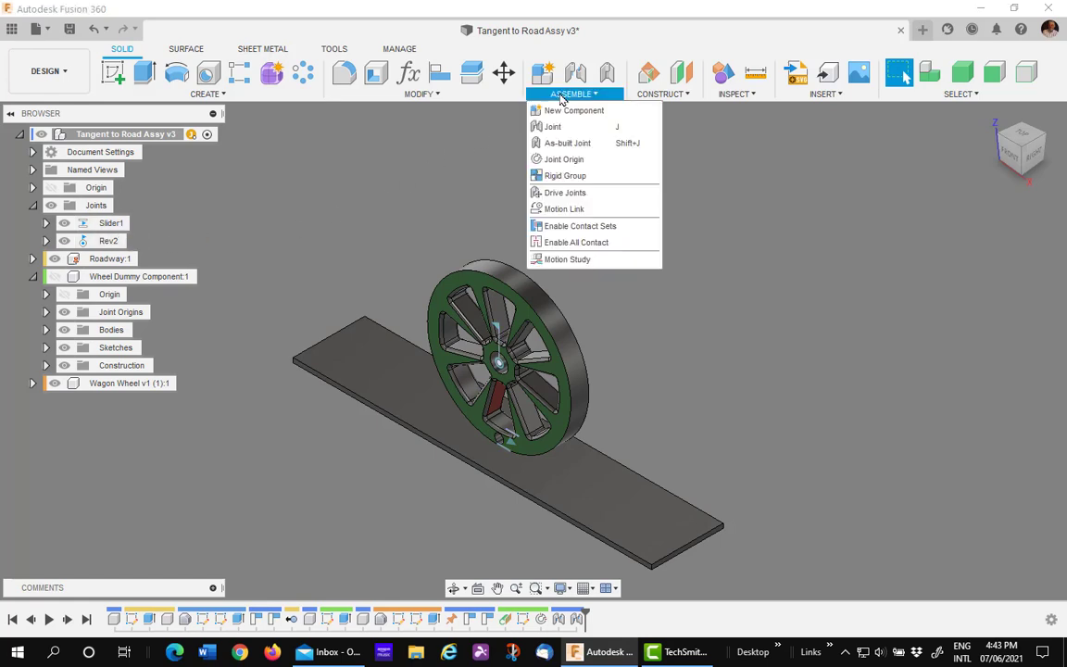
click(581, 213)
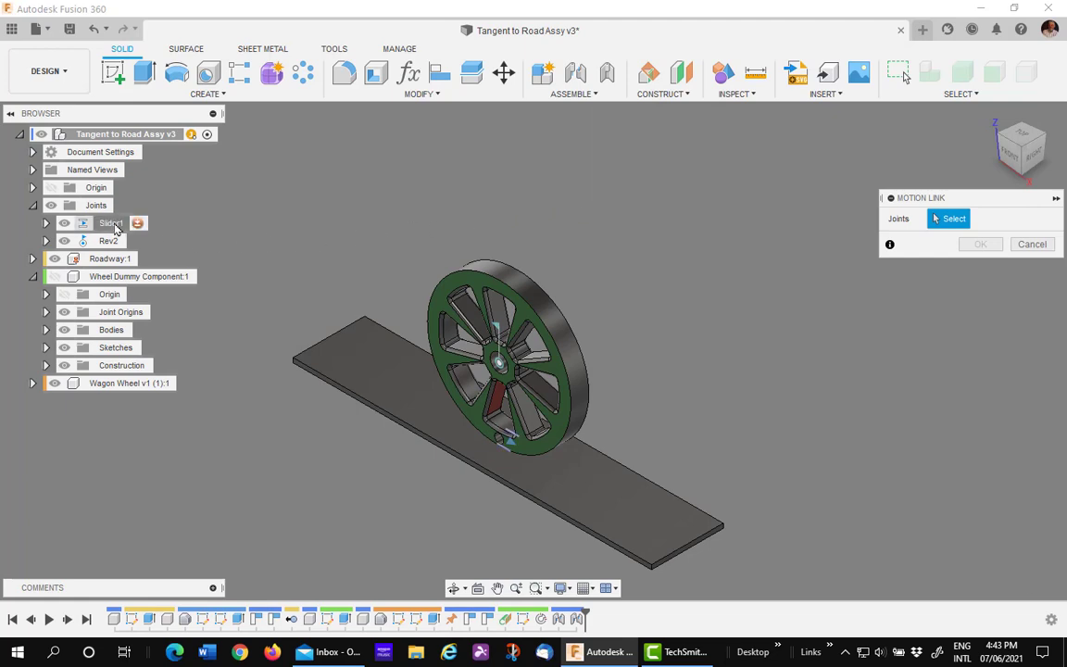
click(111, 223)
click(109, 241)
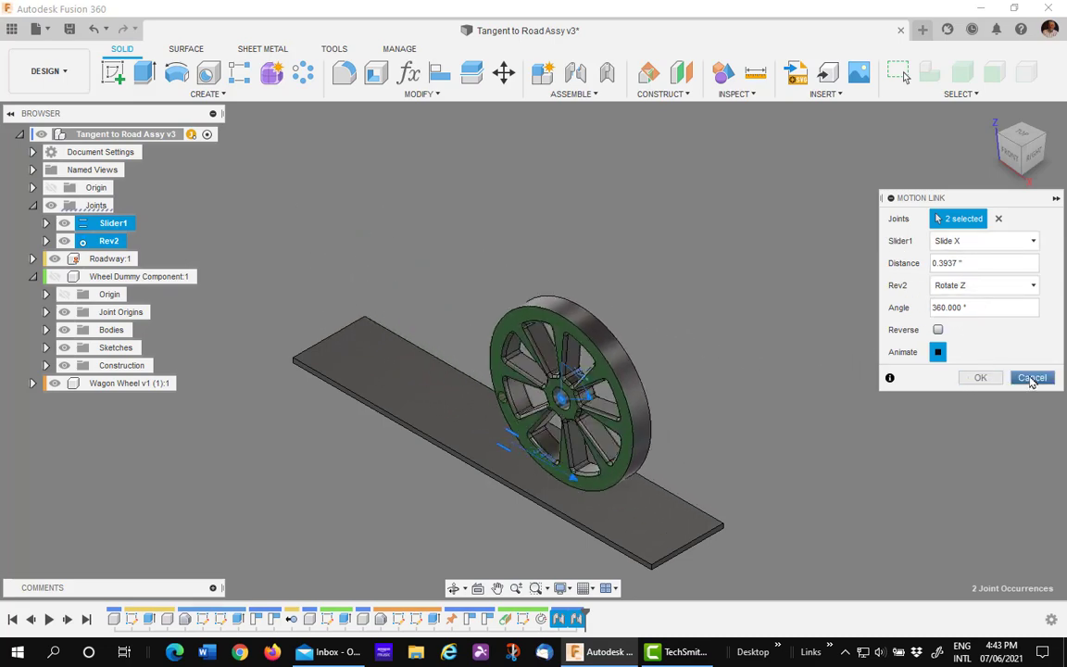
click(1030, 377)
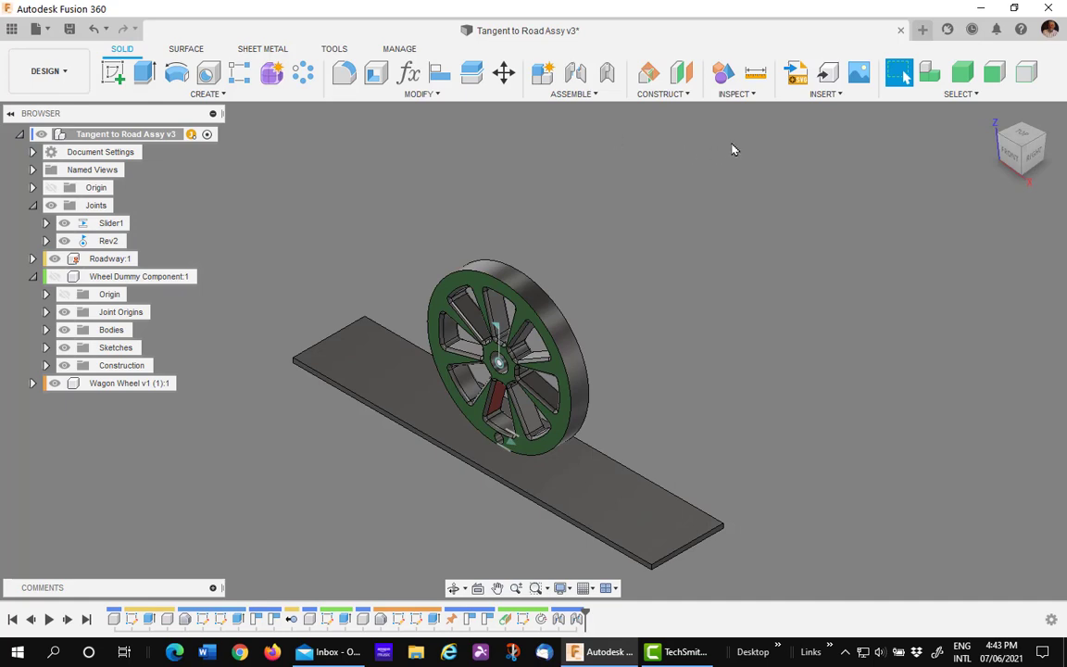
Measure the wagon wheel rim edge's 25.1327" circumference, then clear the selection.
click(756, 74)
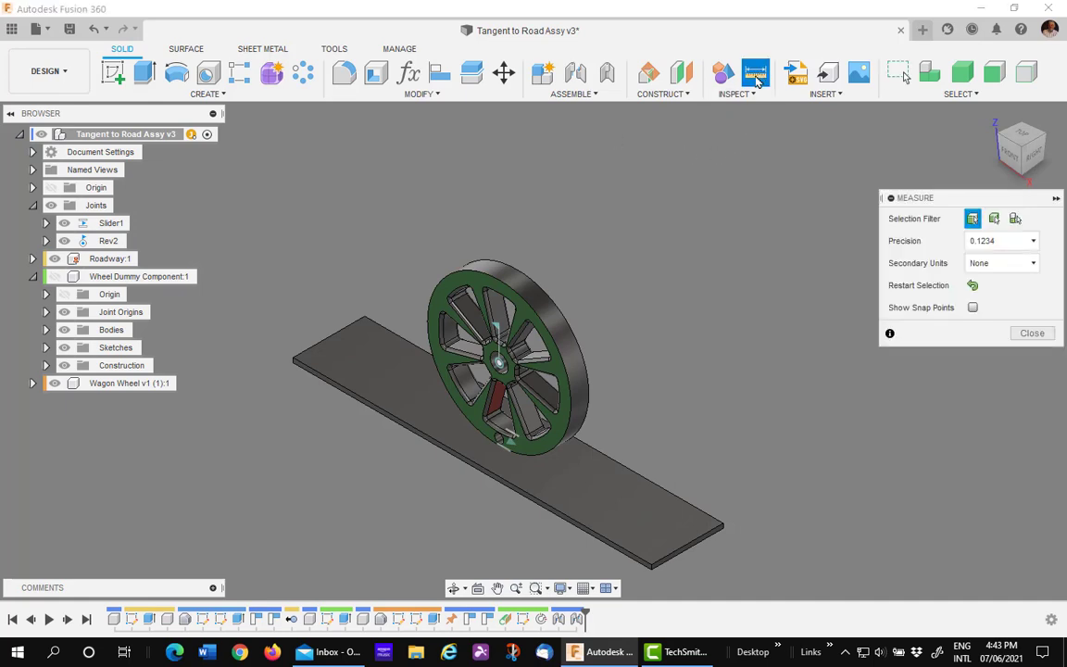
click(500, 287)
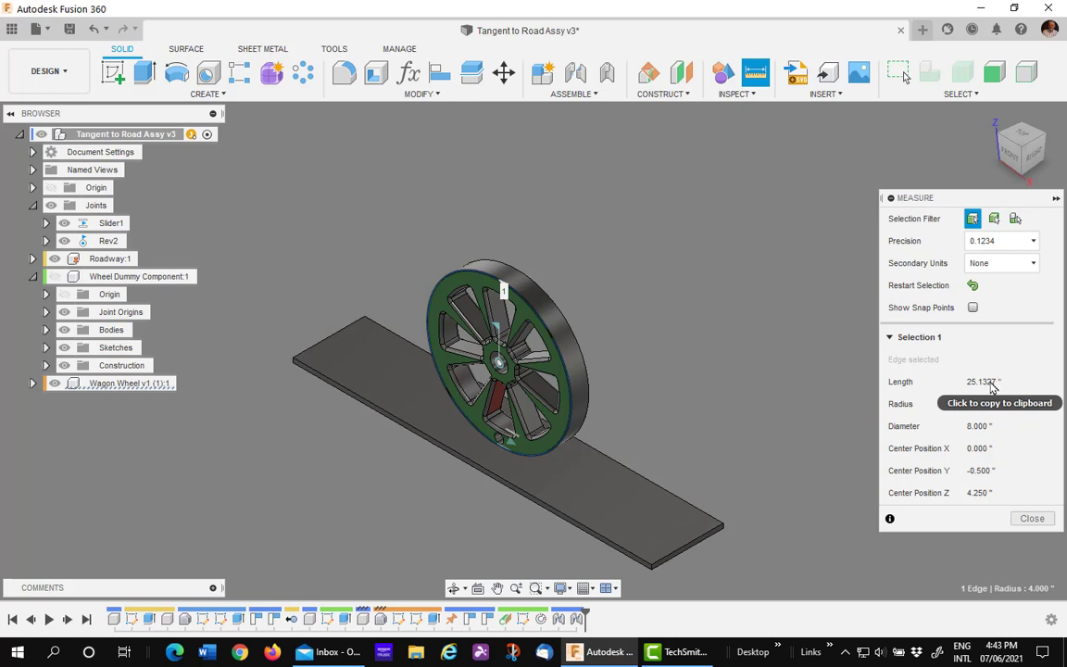
click(685, 239)
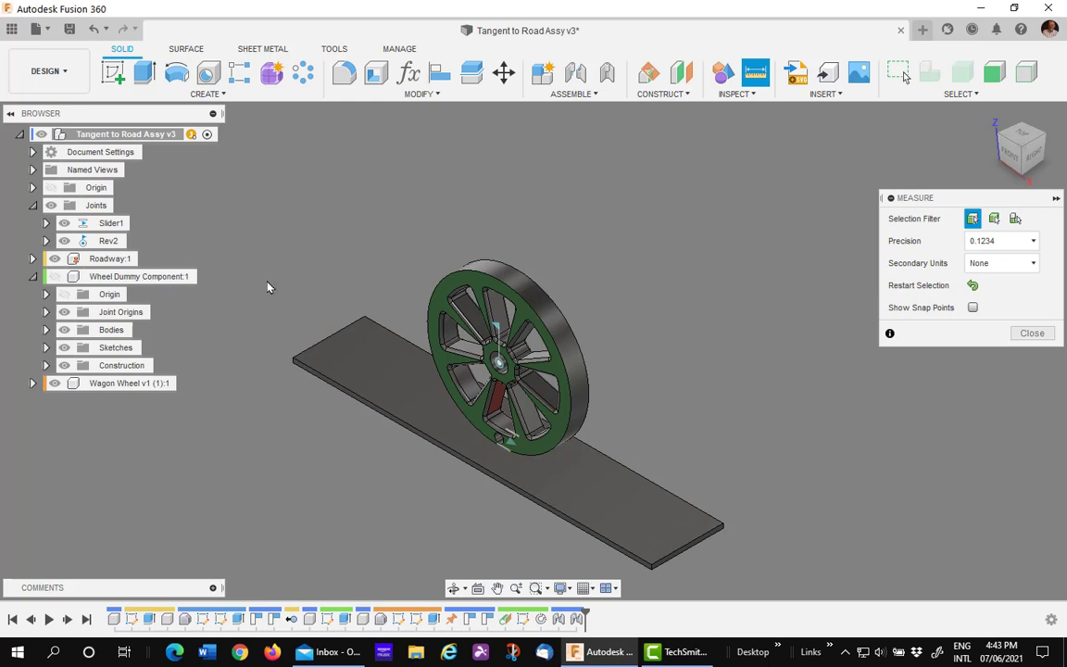
Start a Motion Link between the Slider1 and Rev2 joints.
click(571, 93)
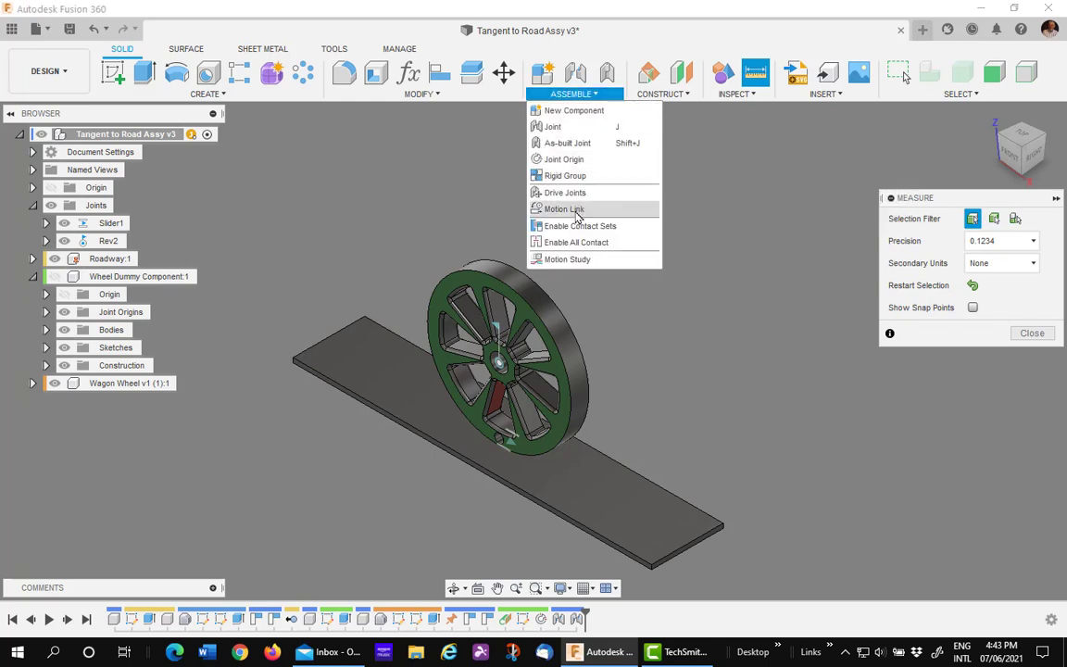
click(568, 210)
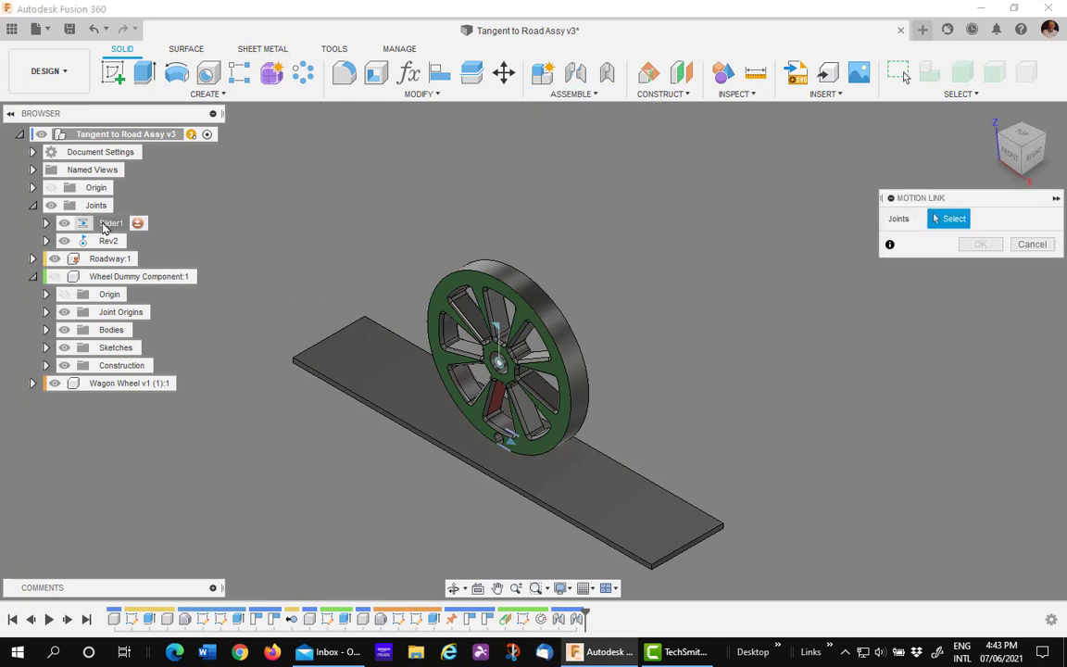
click(109, 223)
click(107, 241)
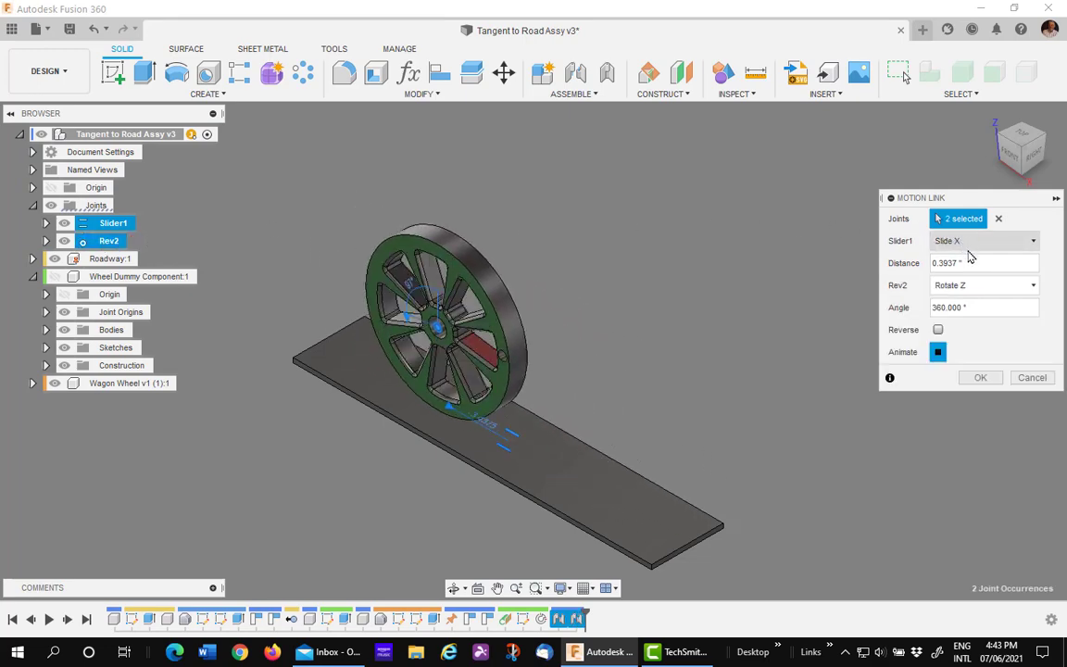
Set the link distance to 25.1327" reversed, create it, and roll the wheel to test.
click(972, 263)
click(965, 263)
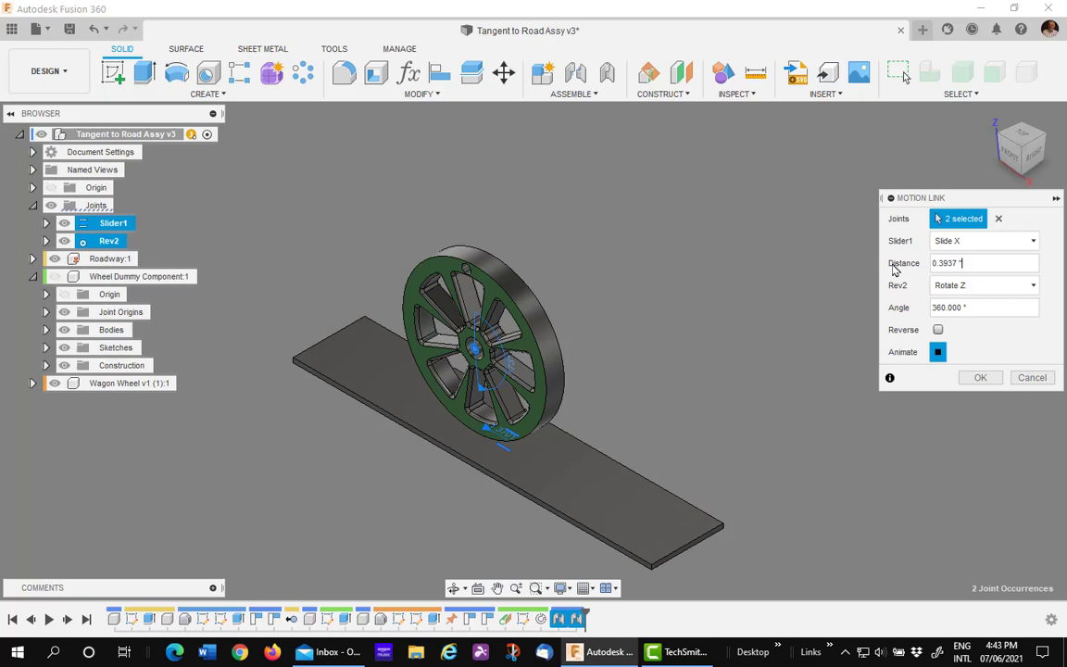
double_click(931, 263)
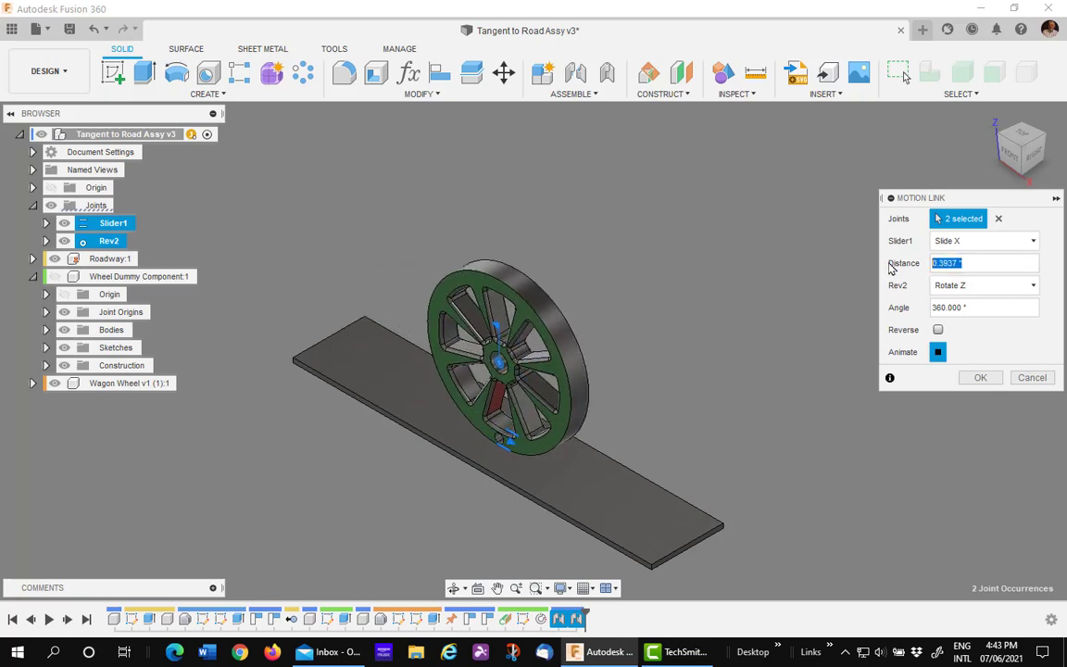
text(25.1327)
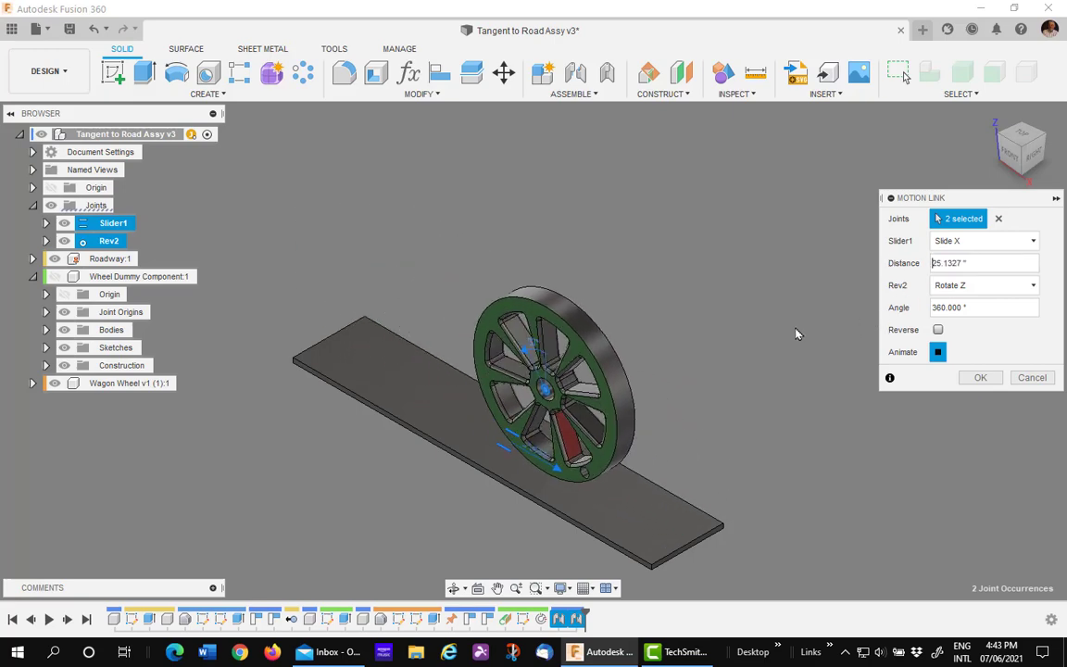
click(937, 329)
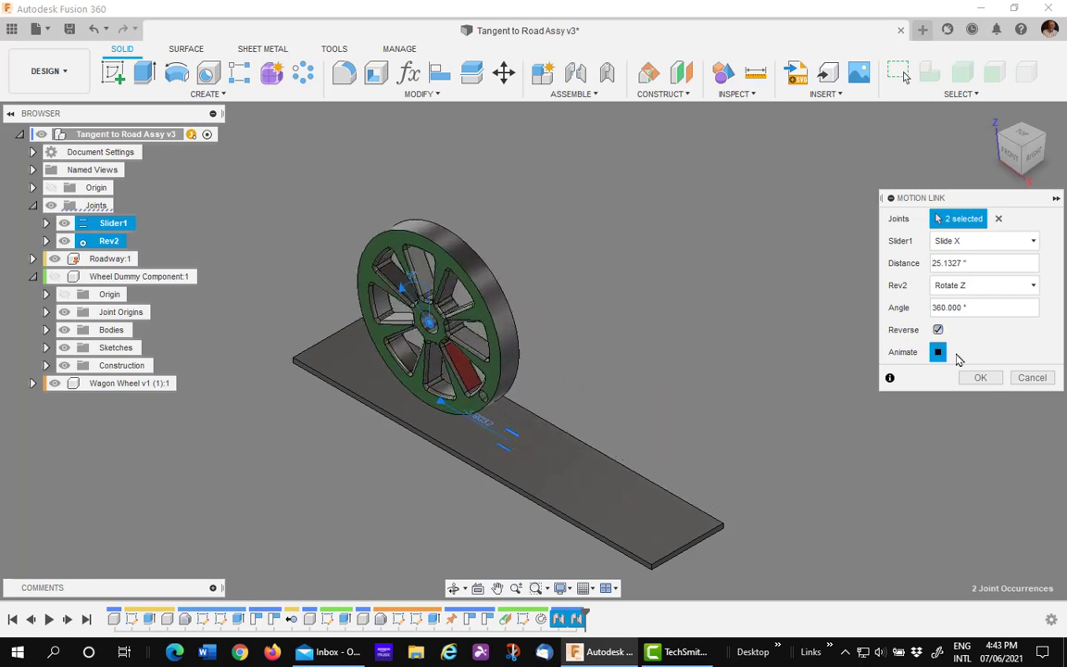
click(982, 378)
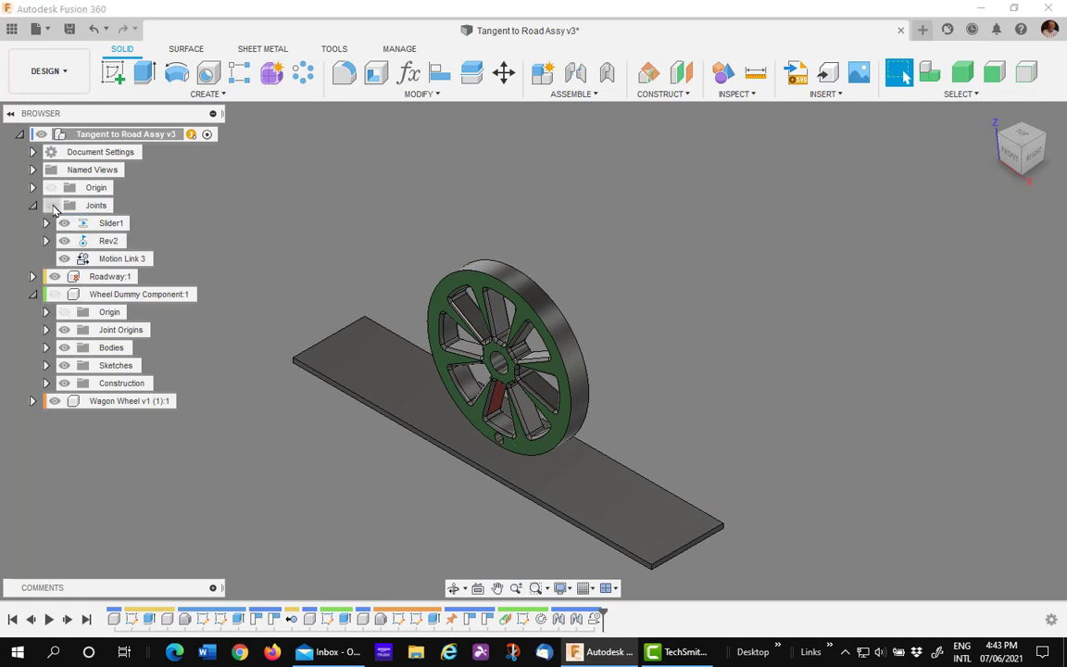
drag(429, 272, 468, 339)
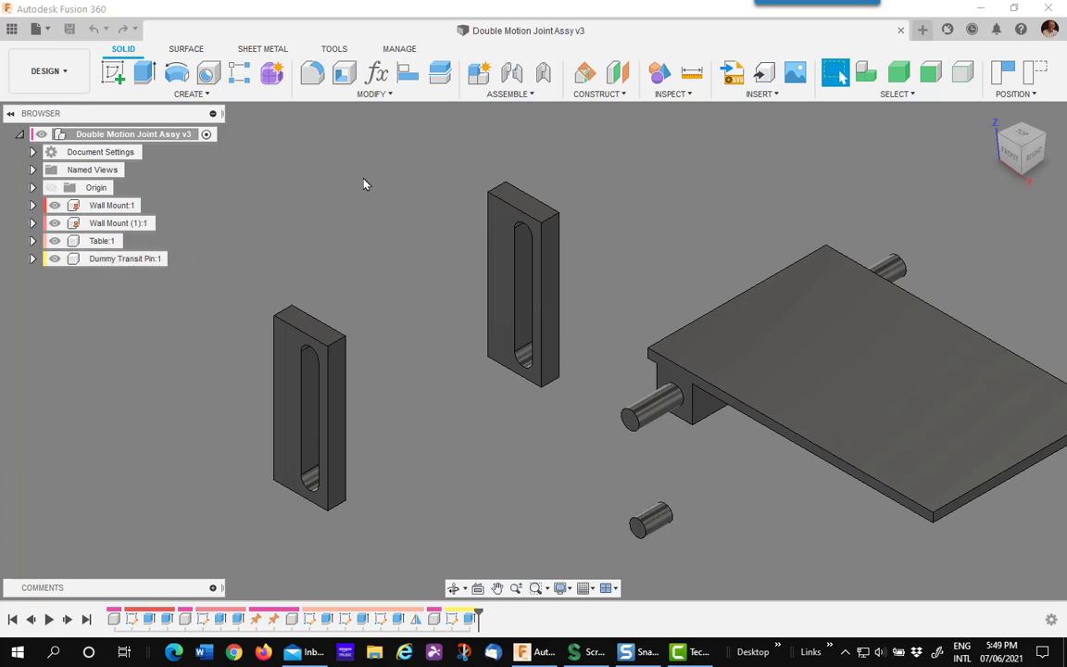
Set up a Pin-Slot joint from the pin's end face to the slot's bottom end.
click(512, 74)
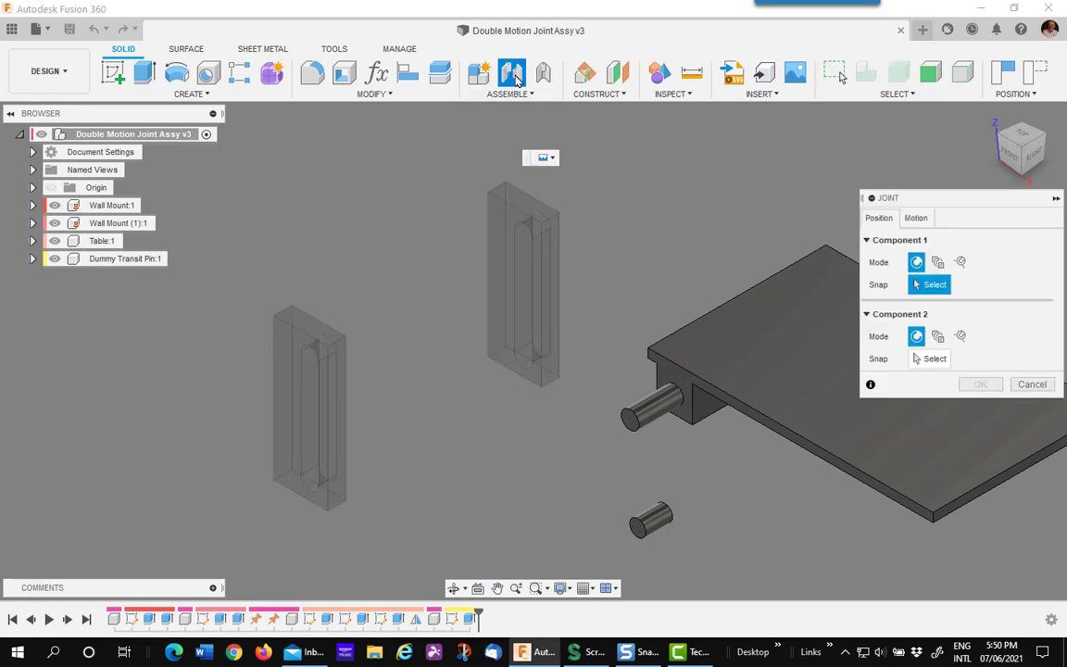
click(554, 158)
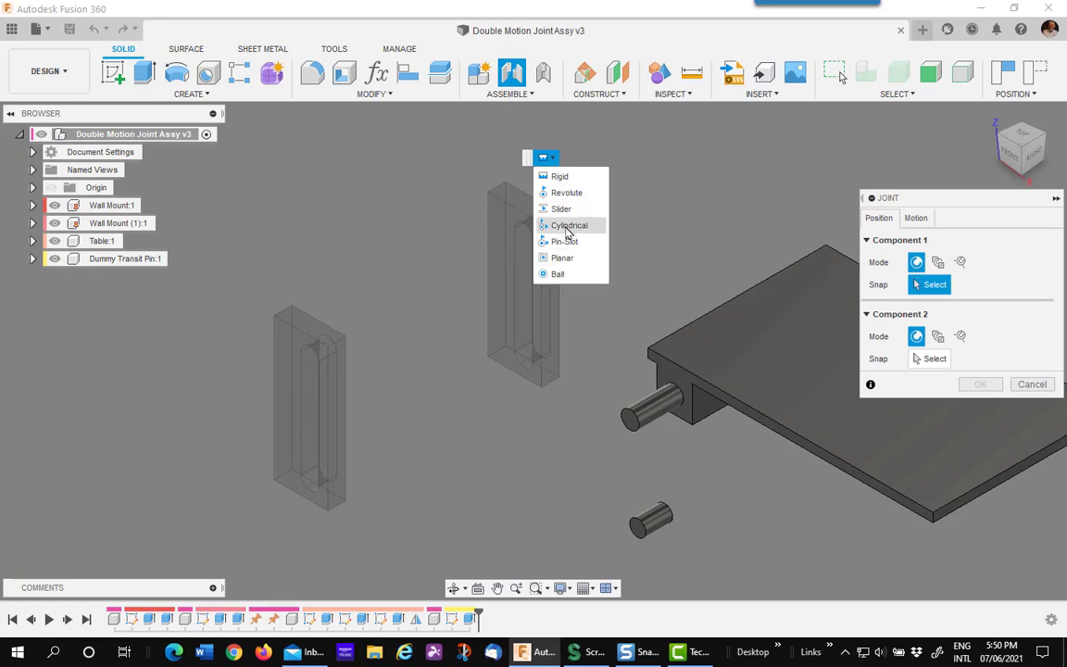
click(571, 242)
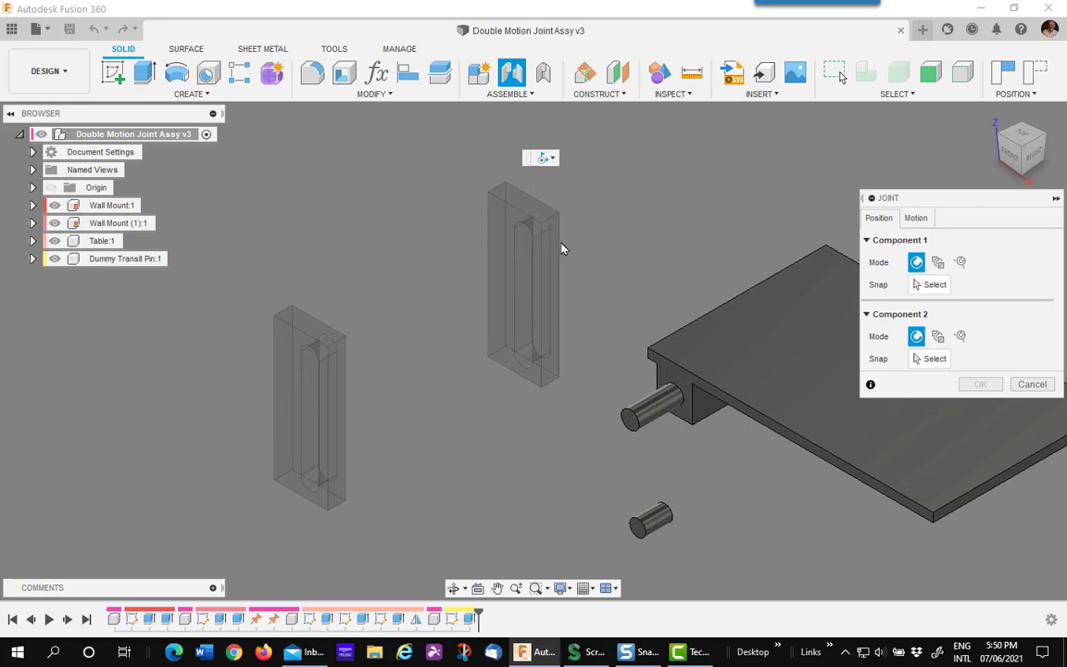
click(891, 290)
scroll(648, 495, up, 4)
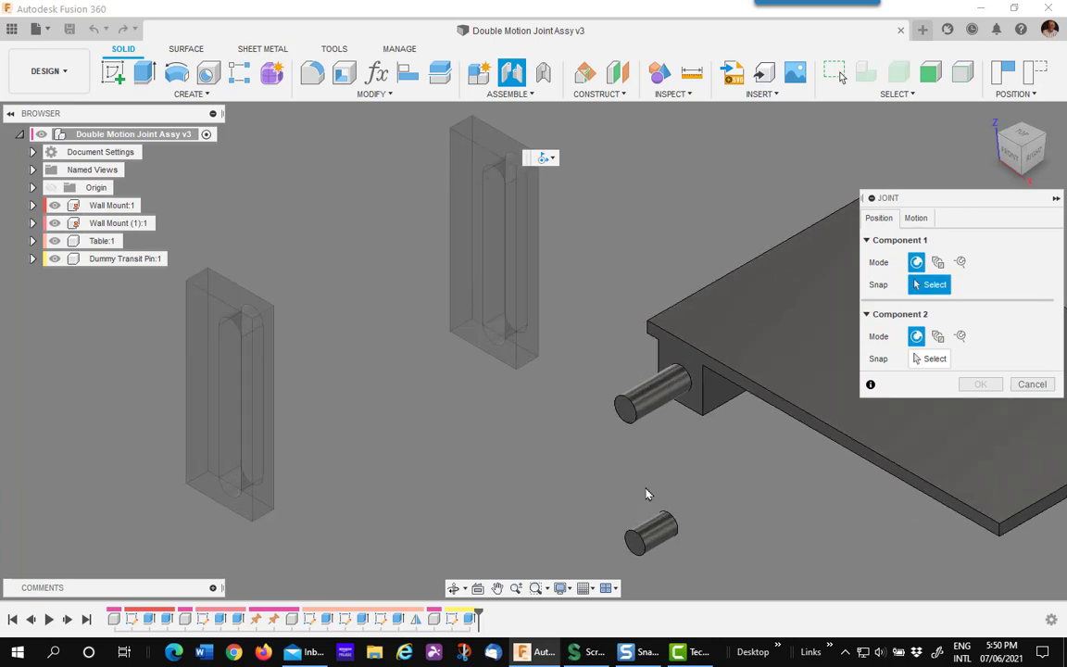
click(555, 485)
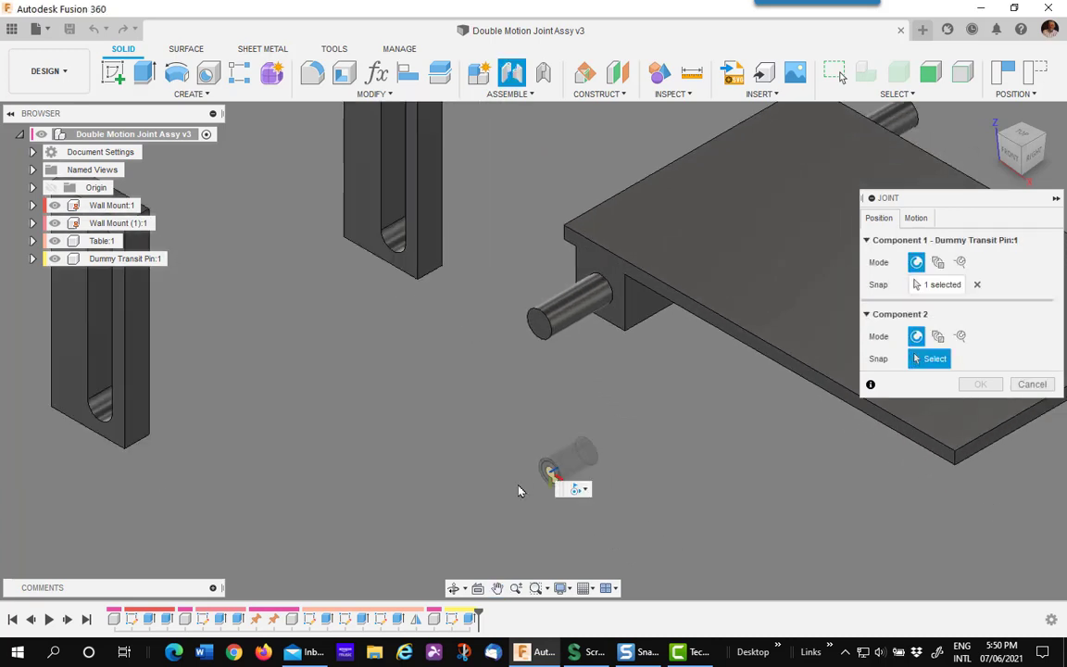
scroll(214, 445, up, 5)
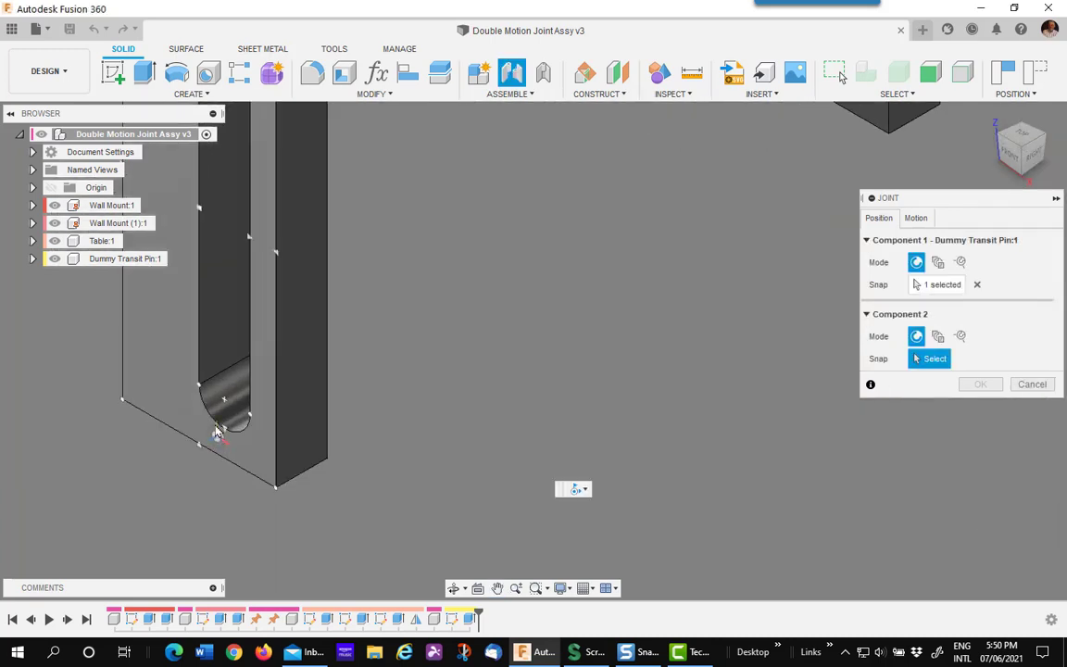
click(230, 431)
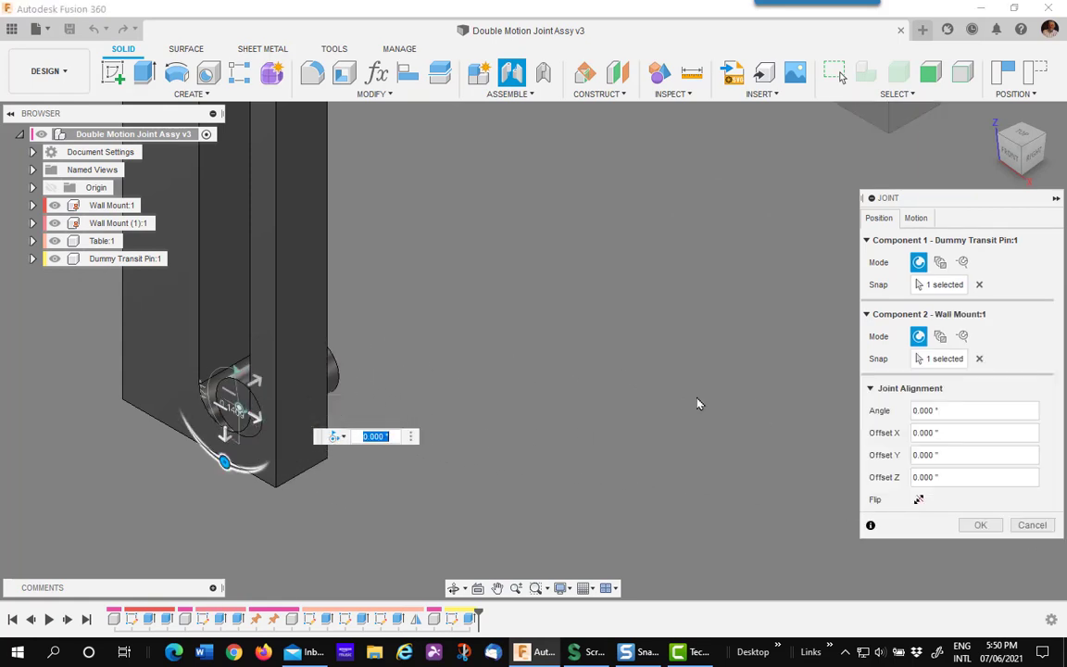
Make the pin slide along the Y axis and create the pin-slot joint.
click(915, 218)
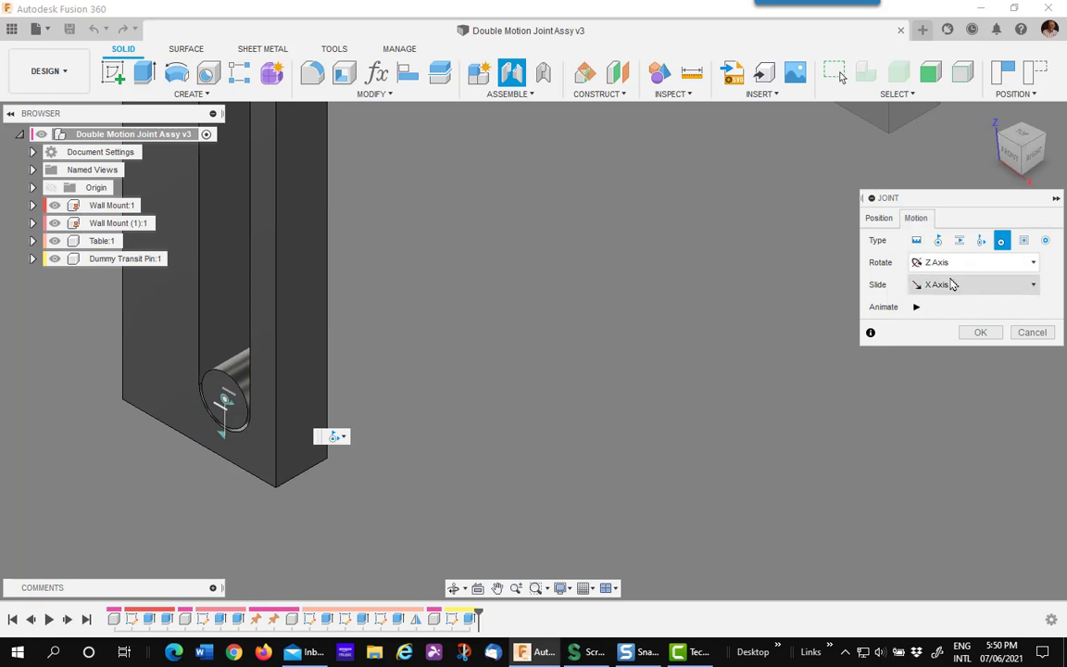
click(944, 286)
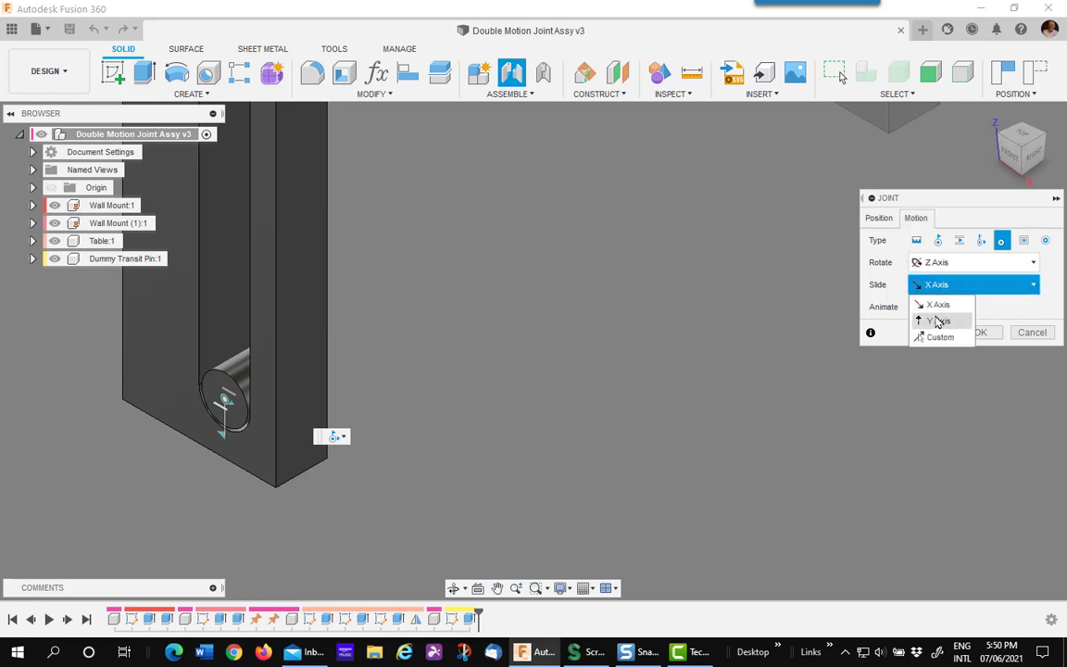
click(941, 321)
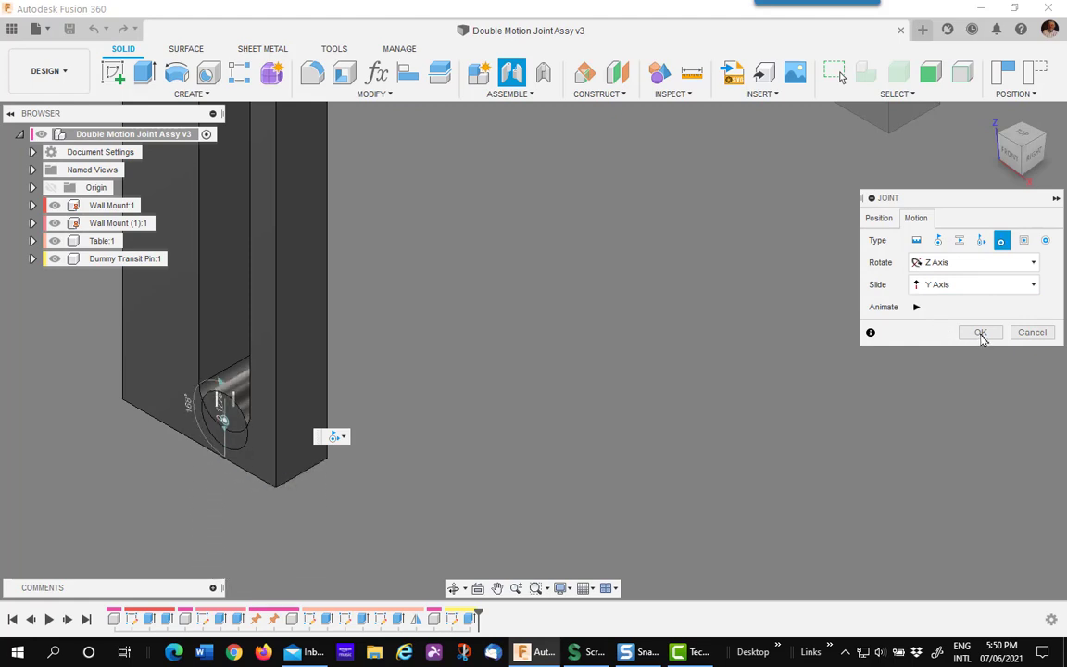
click(980, 333)
middle_drag(543, 347, 593, 469)
scroll(593, 469, down, 2)
middle_drag(571, 429, 589, 408)
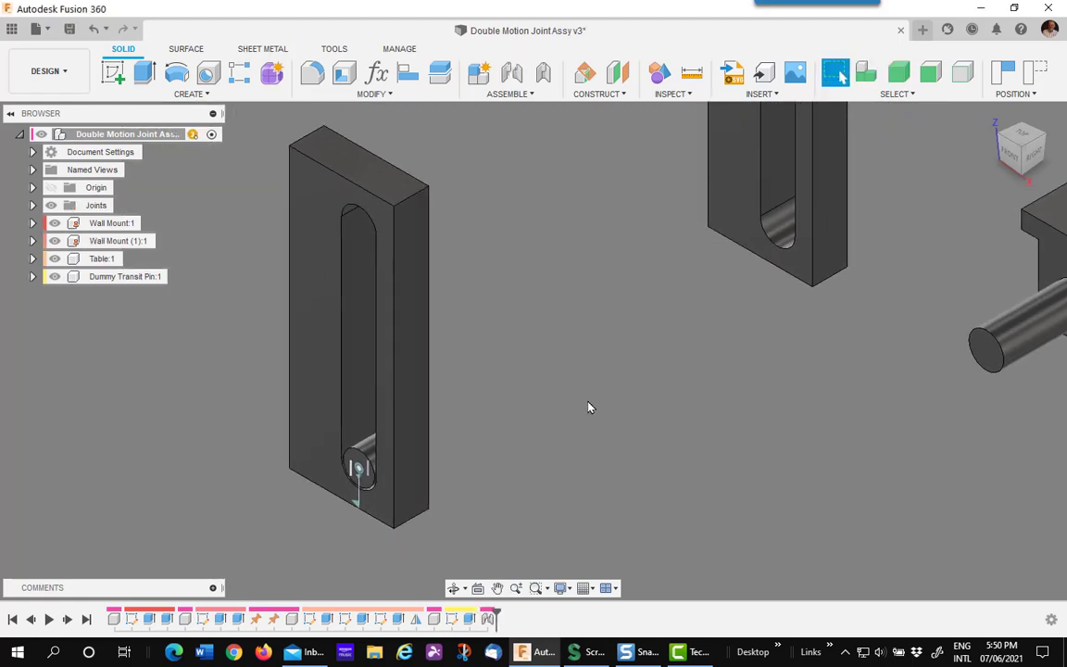
Open PinSlot1's joint limits and choose to limit its Slide motion.
click(33, 205)
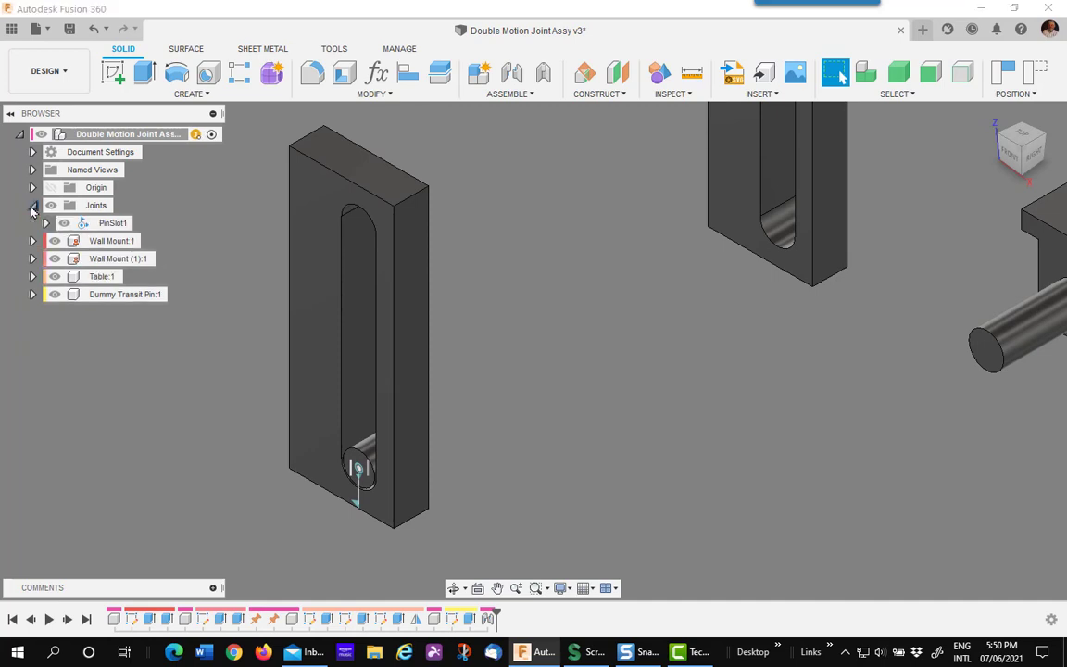
click(46, 223)
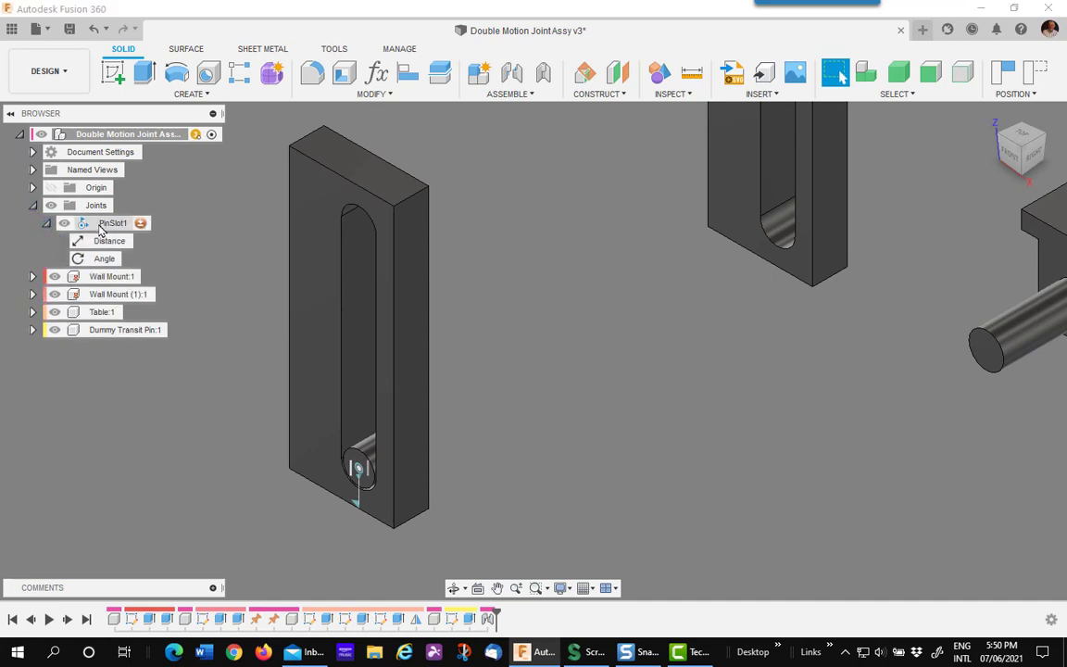
right_click(104, 228)
click(162, 288)
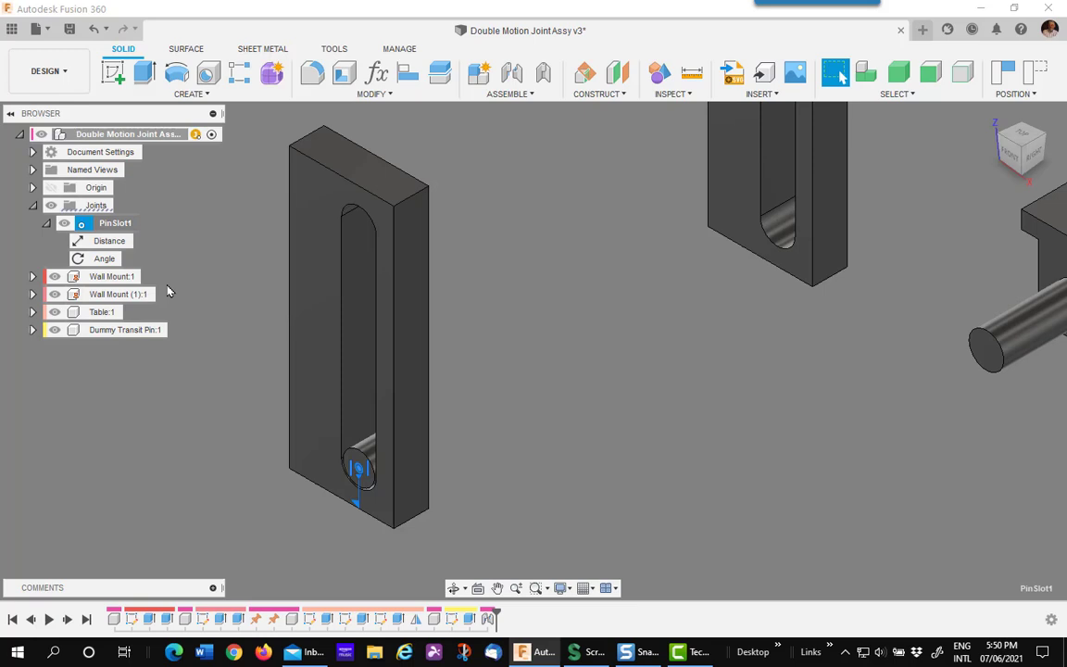
scroll(309, 483, up, 3)
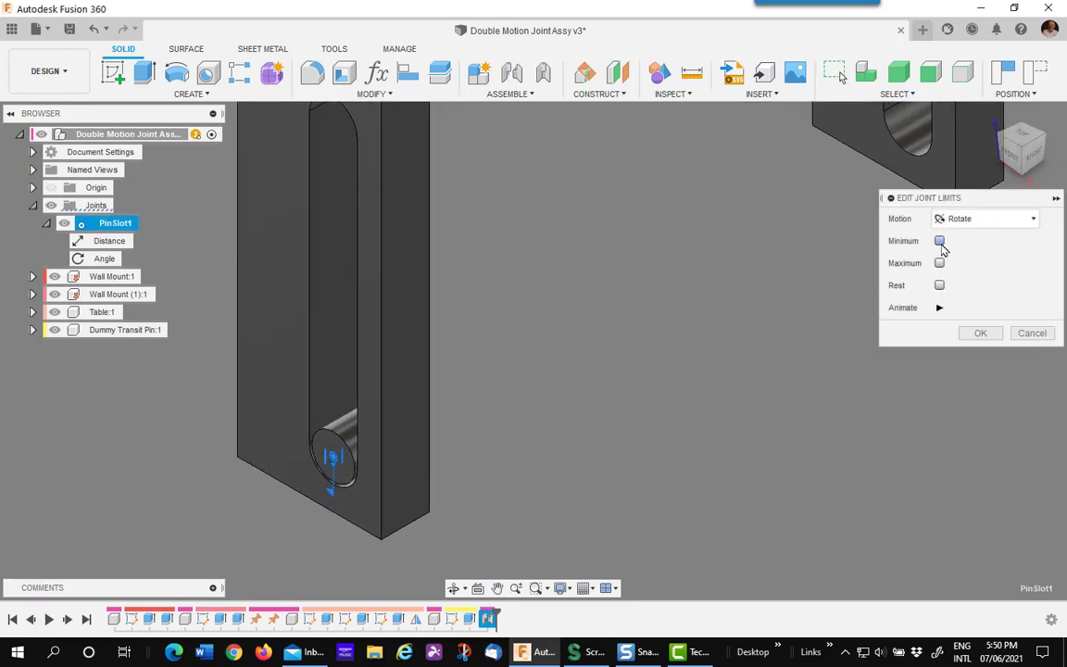
click(959, 219)
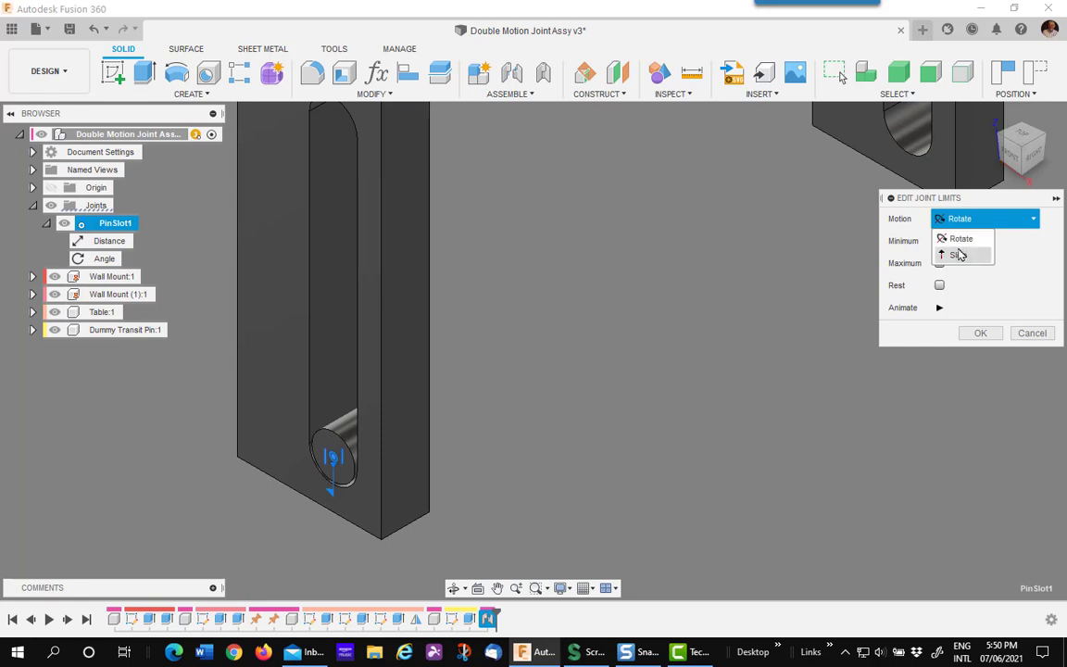
click(959, 256)
Enable minimum and maximum slide limits, dragging the pin to a -3.000" minimum, and apply.
click(940, 241)
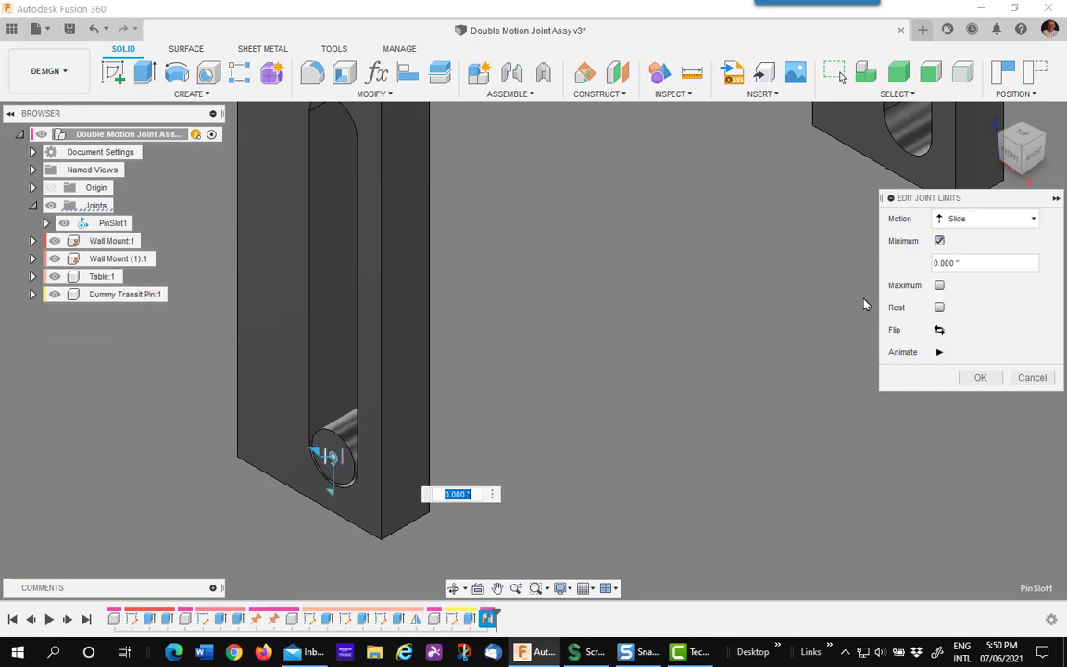
click(939, 286)
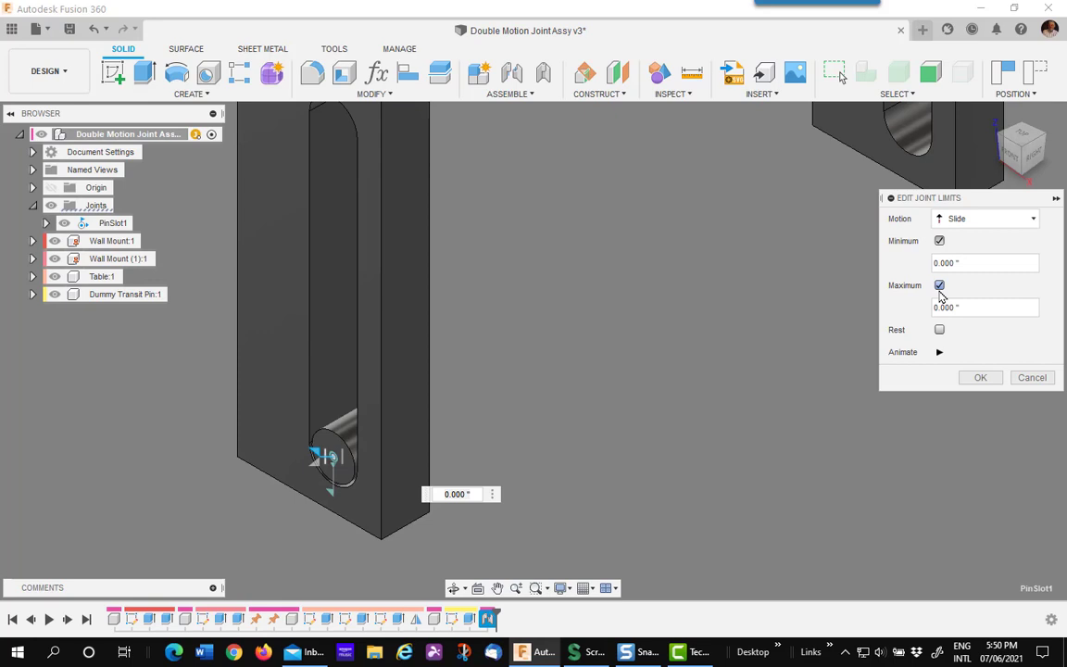
drag(315, 452, 338, 199)
middle_drag(338, 199, 347, 365)
drag(349, 367, 352, 311)
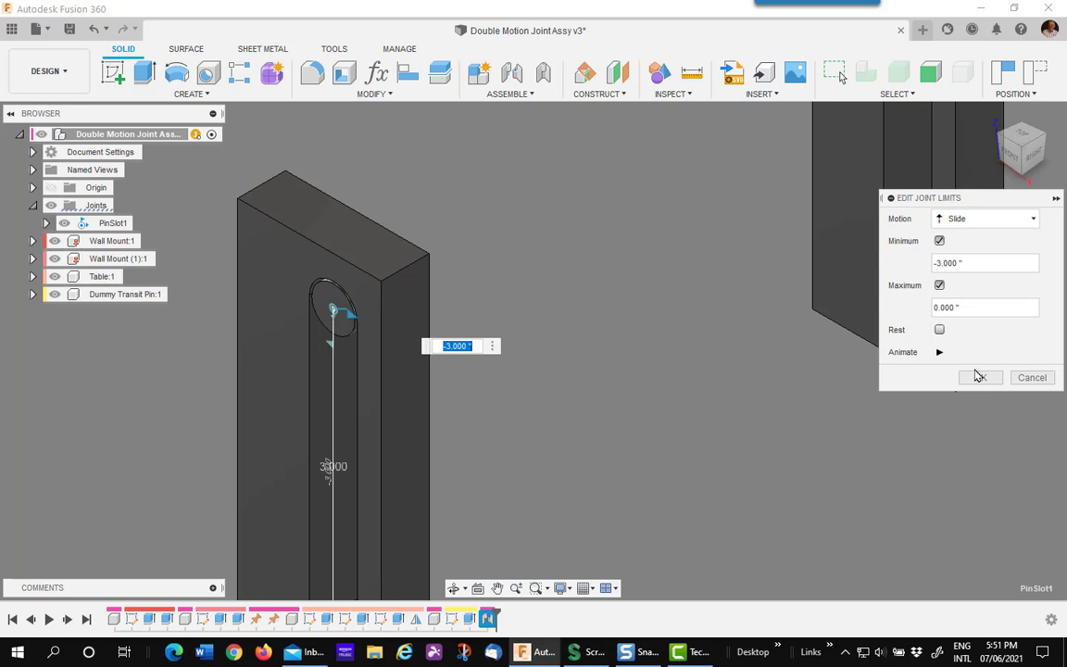
click(982, 378)
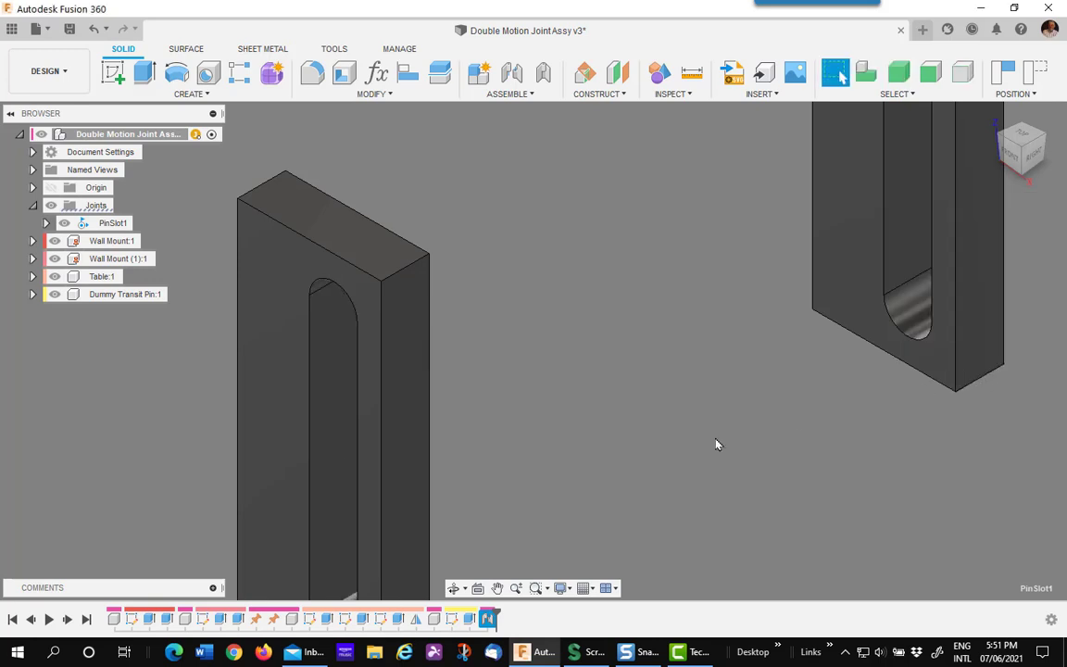
drag(373, 499, 439, 548)
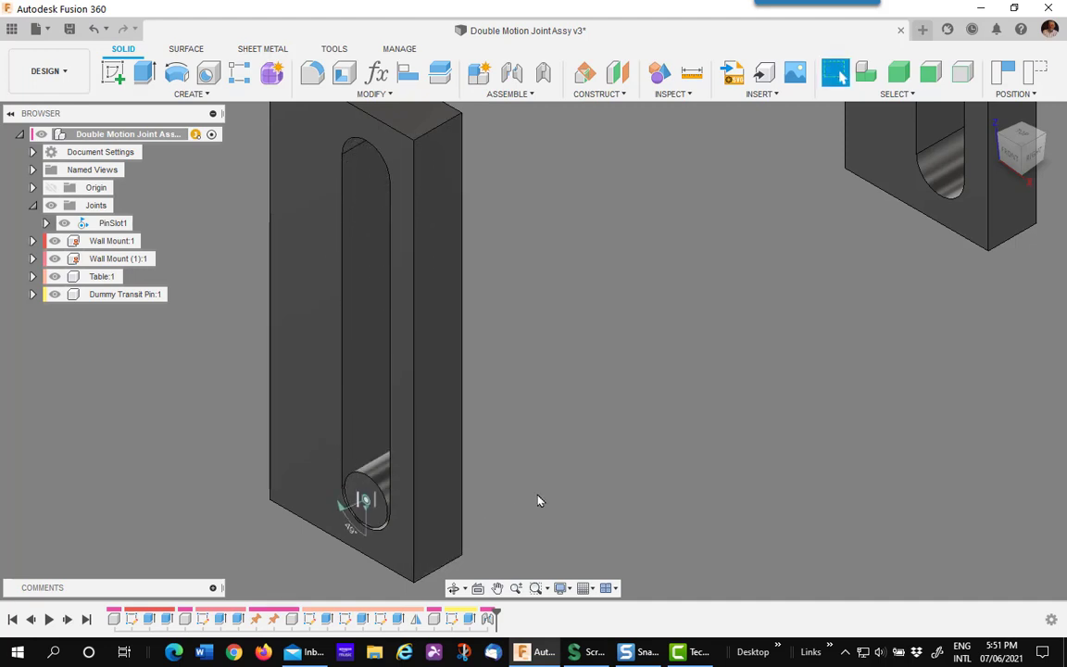
middle_drag(671, 435, 539, 514)
scroll(539, 514, down, 5)
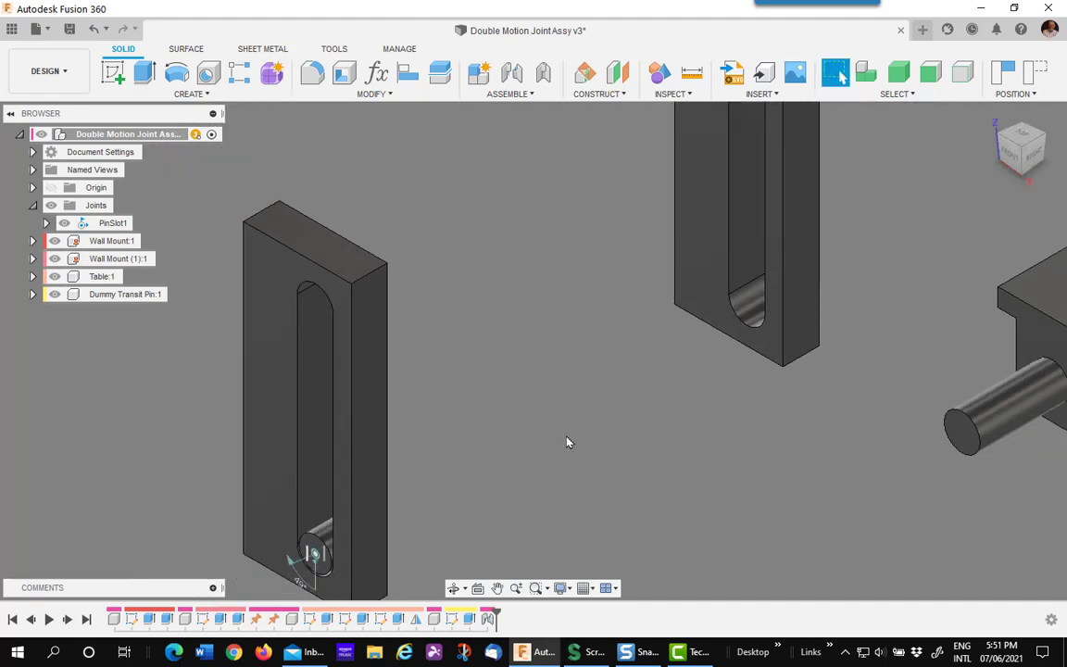
middle_drag(470, 337, 408, 336)
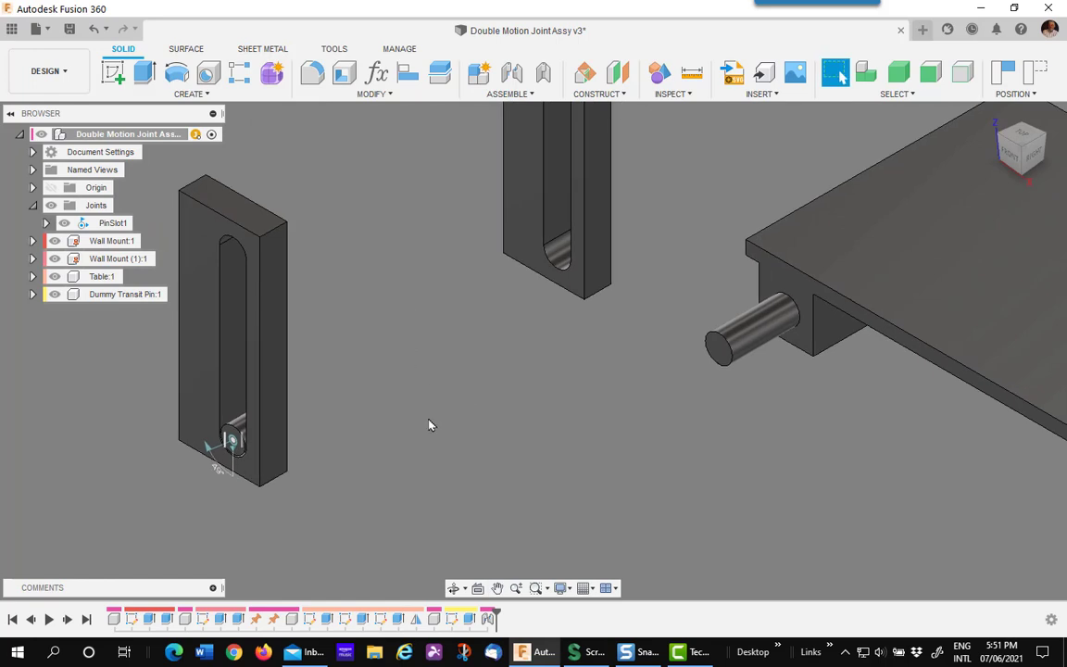
shift+middle_drag(517, 435, 448, 391)
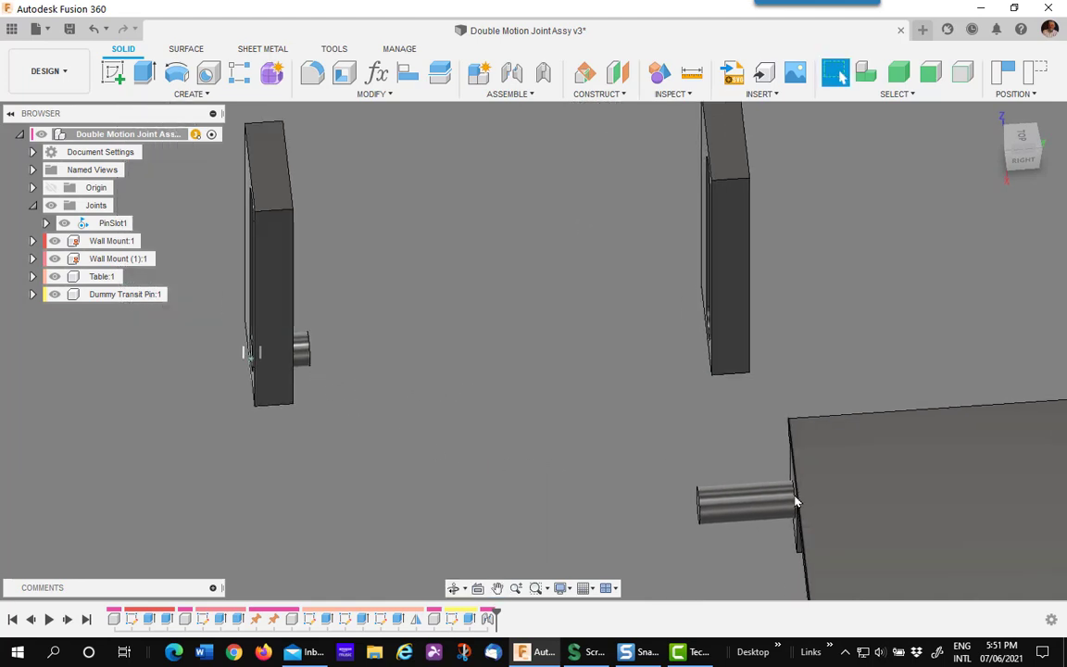
shift+middle_drag(562, 424, 730, 430)
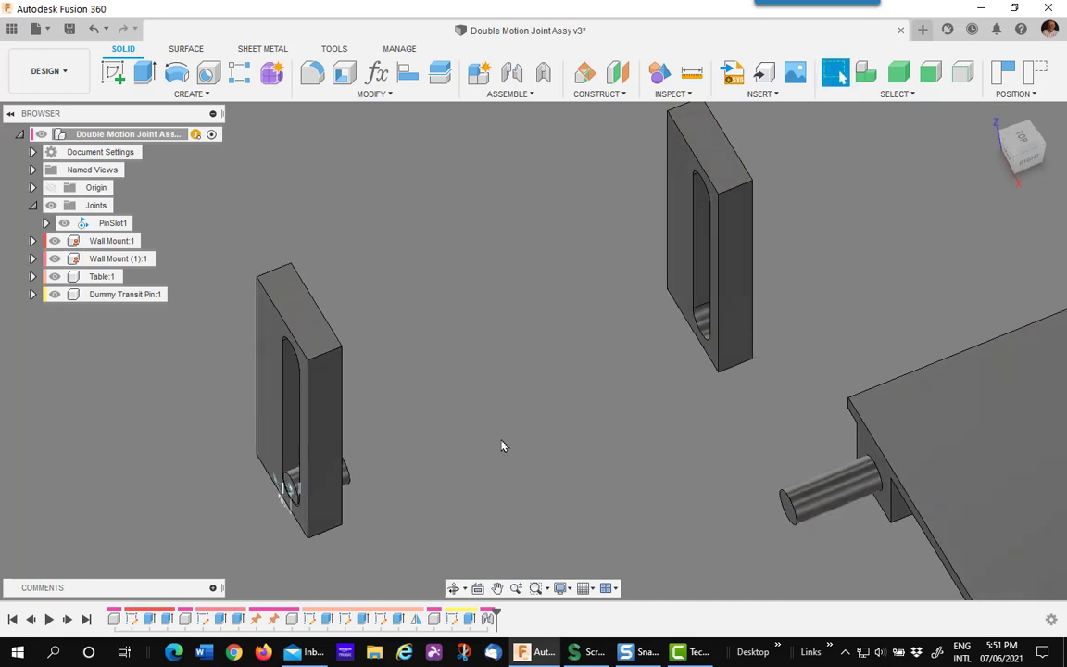
Create revolute joint Rev2 from the table's pin-end pivot to the Dummy Transit Pin end face.
click(514, 74)
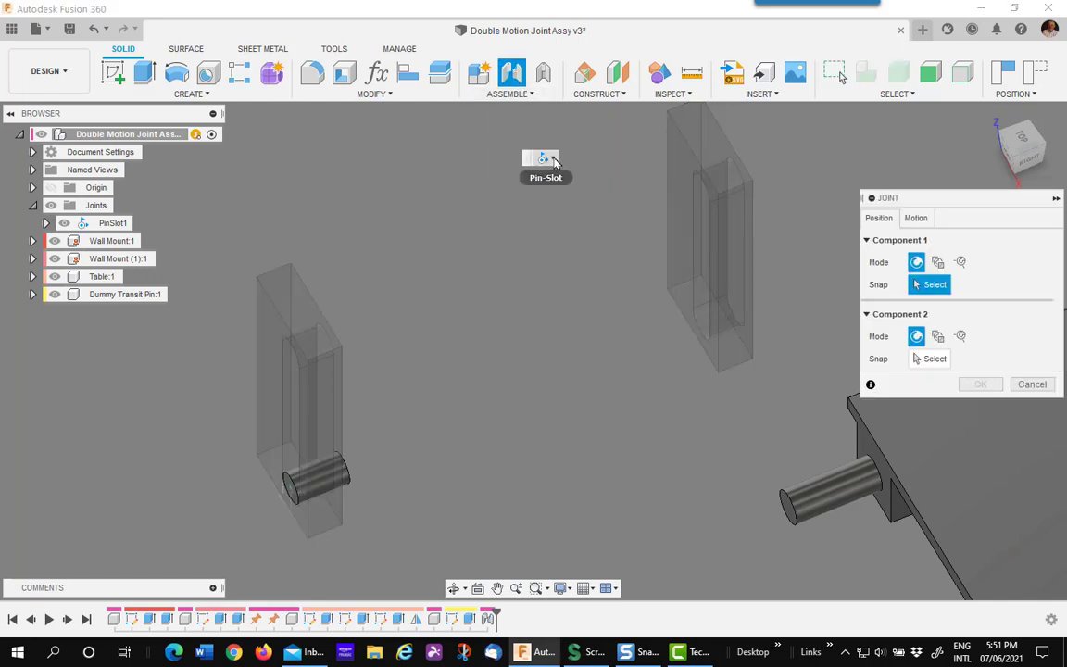
click(547, 157)
click(552, 209)
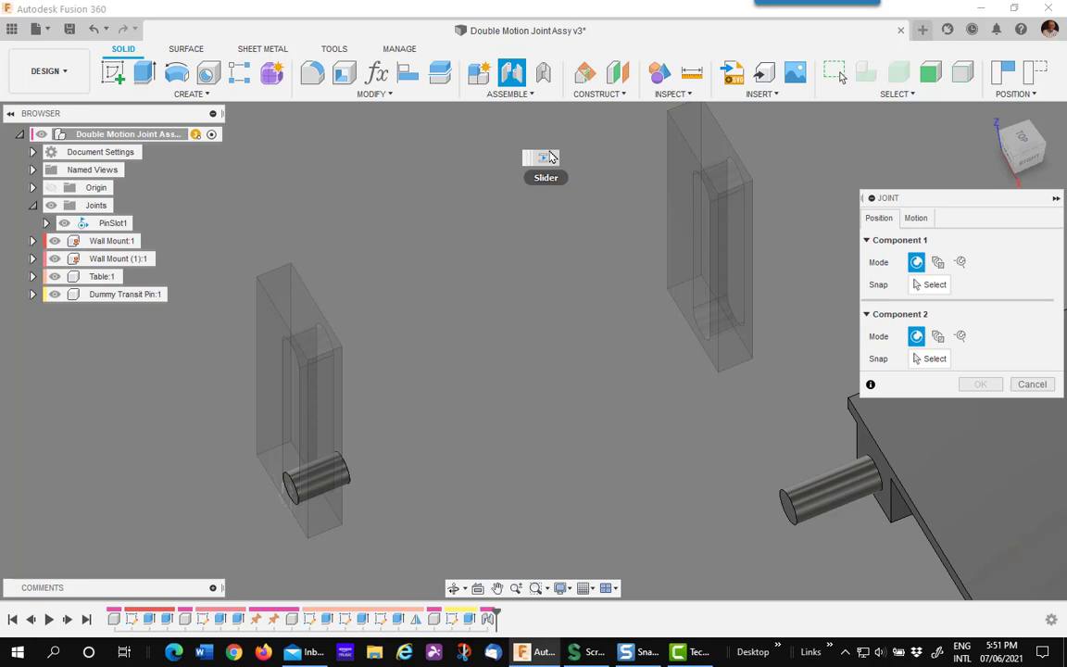
click(545, 158)
click(556, 191)
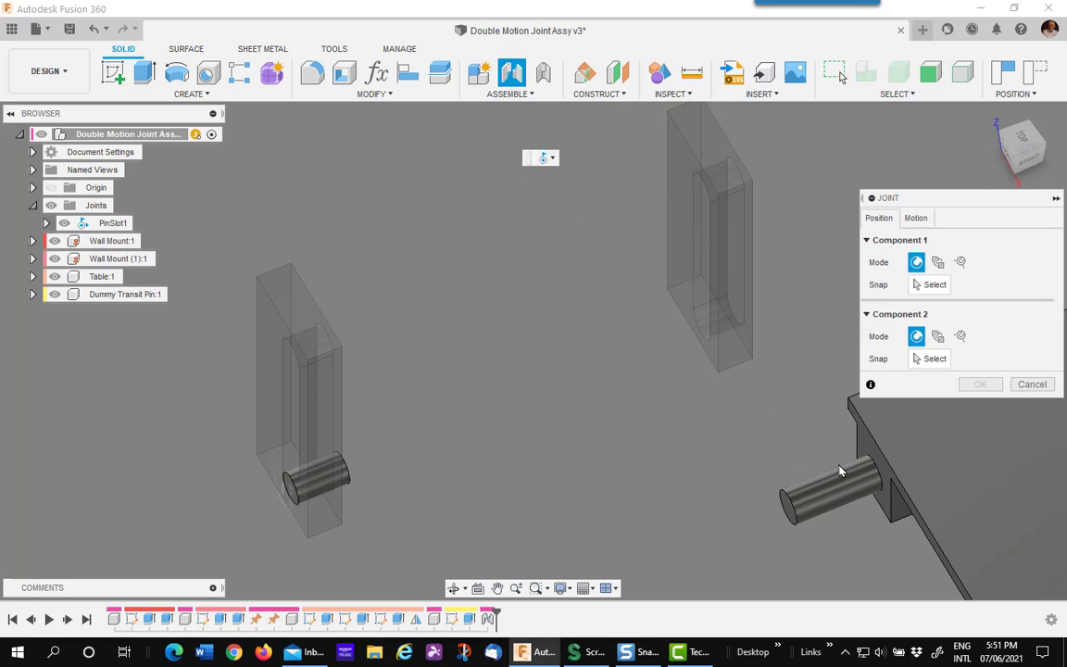
click(935, 286)
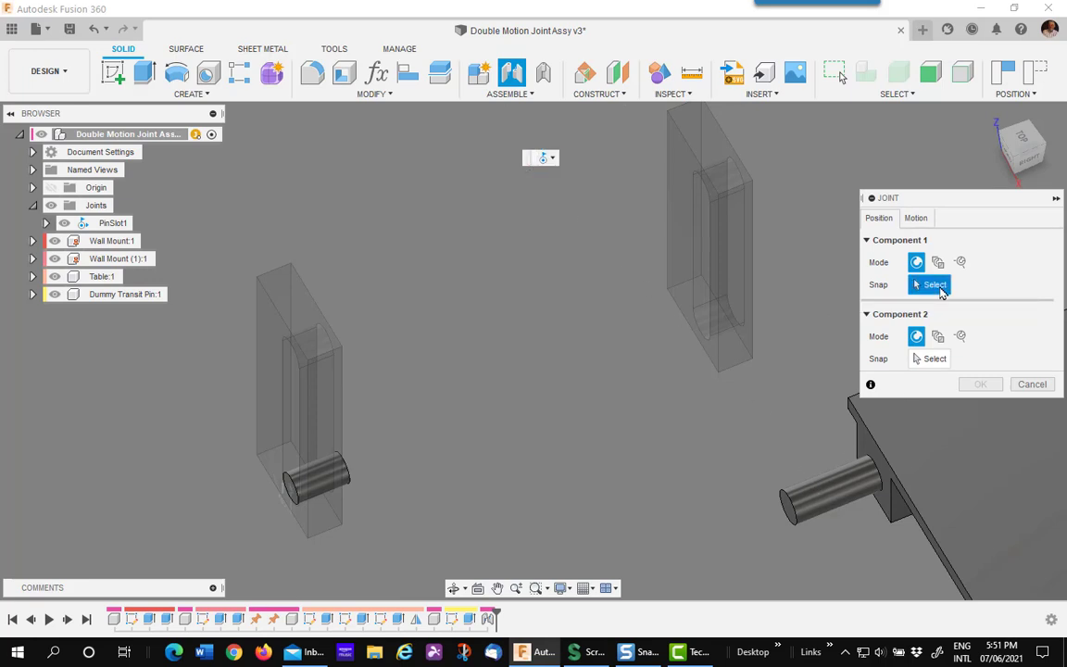
click(876, 471)
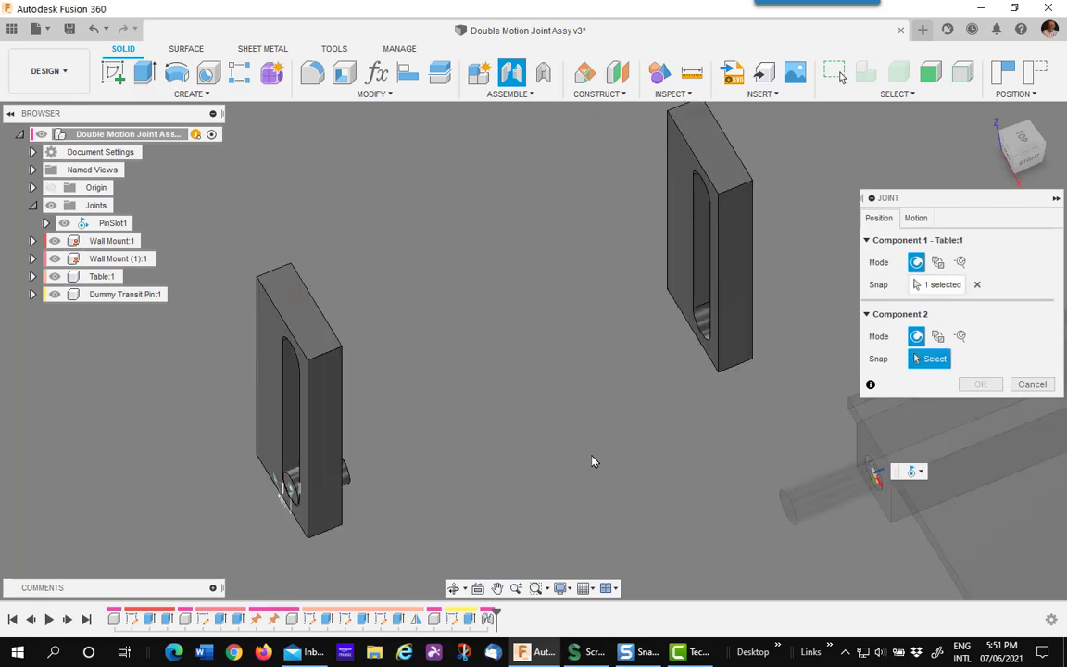
shift+middle_drag(528, 449, 471, 459)
scroll(344, 266, up, 3)
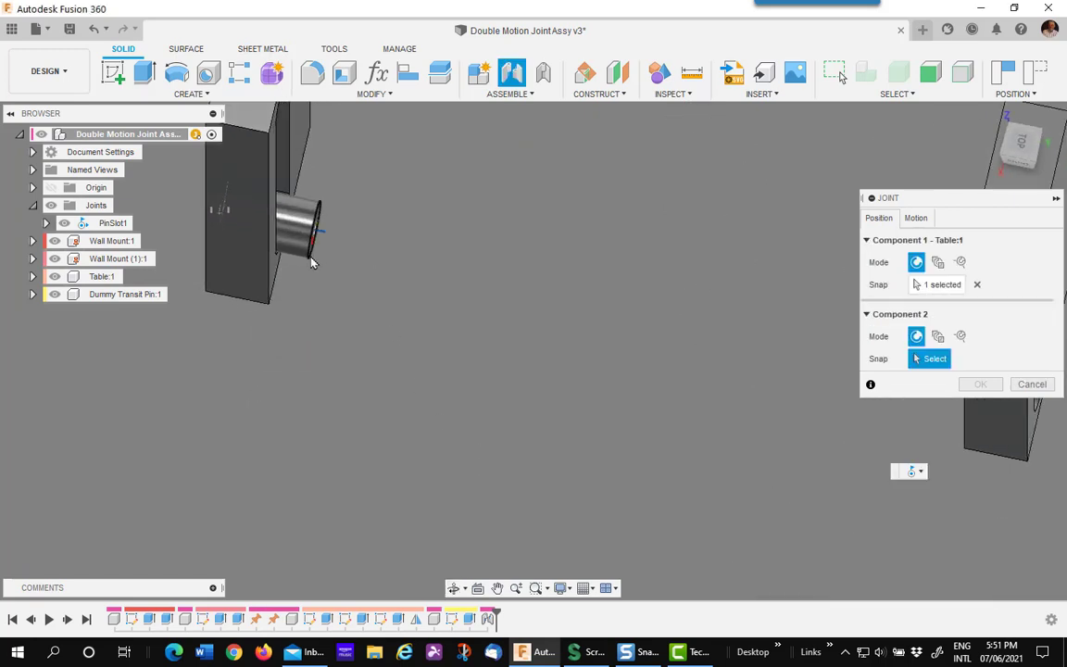
click(311, 262)
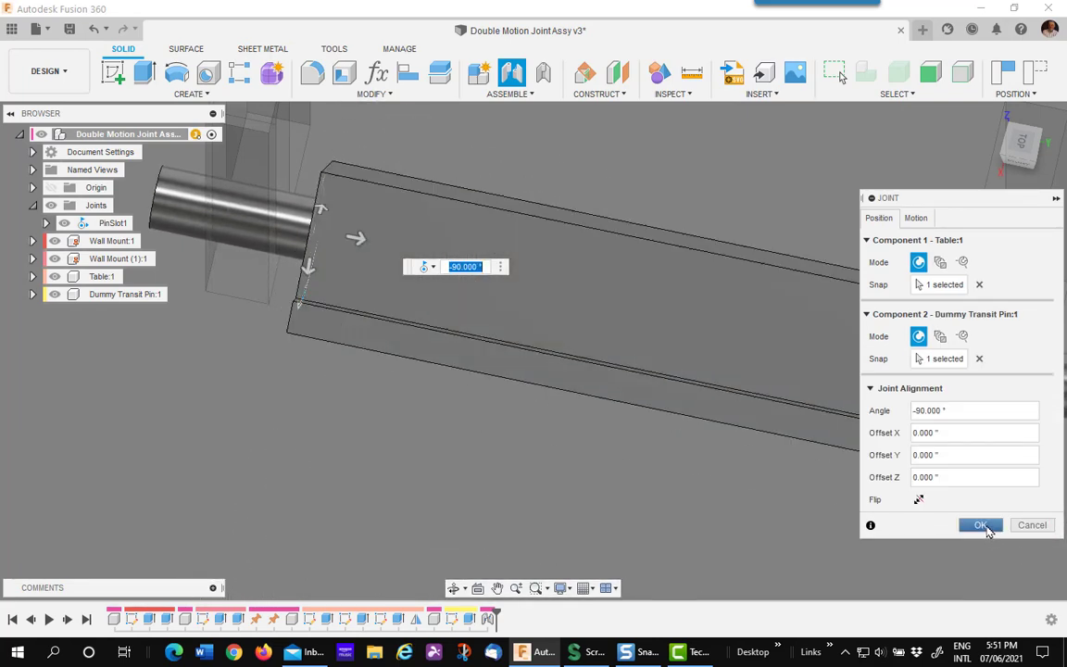
click(982, 525)
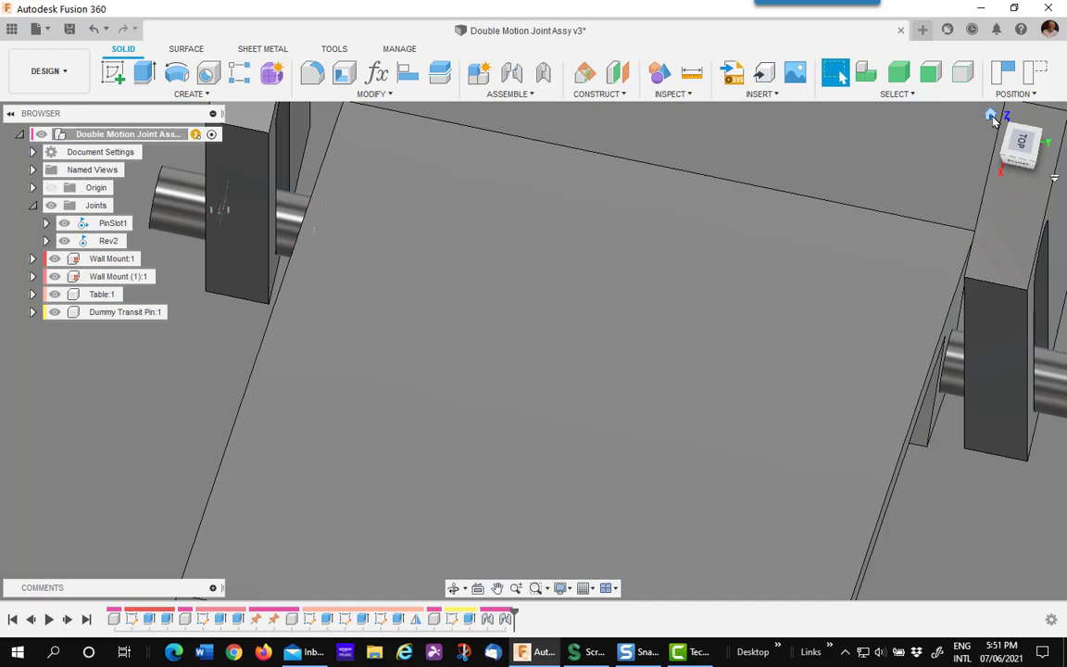
Enable Rev2's minimum and maximum rotation limits and preview the table rotated to 40°.
click(990, 116)
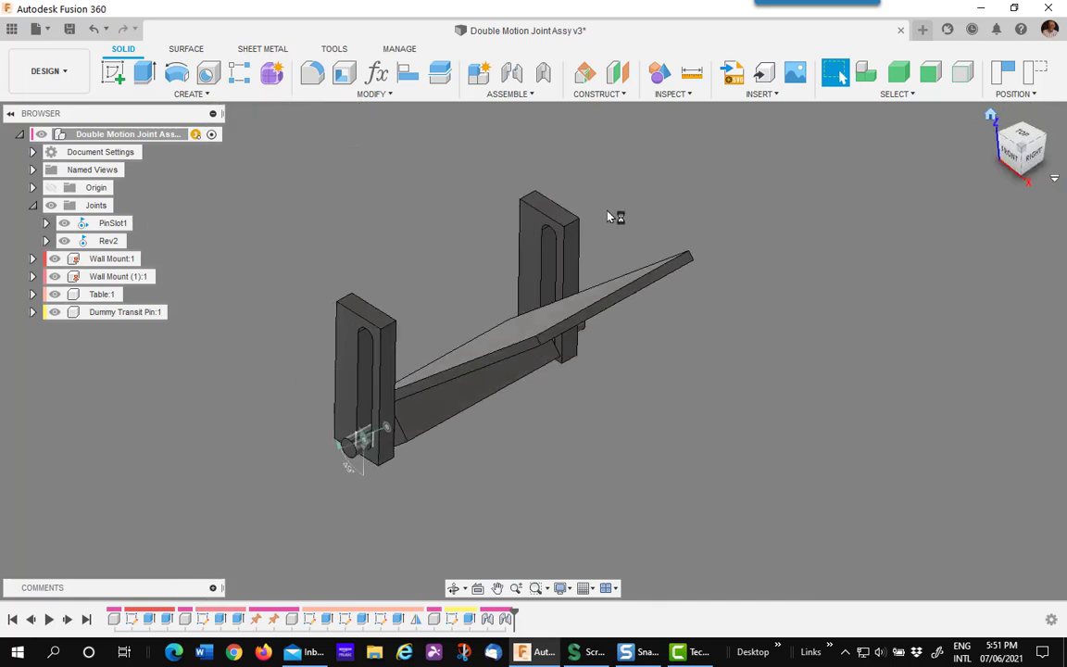
right_click(111, 241)
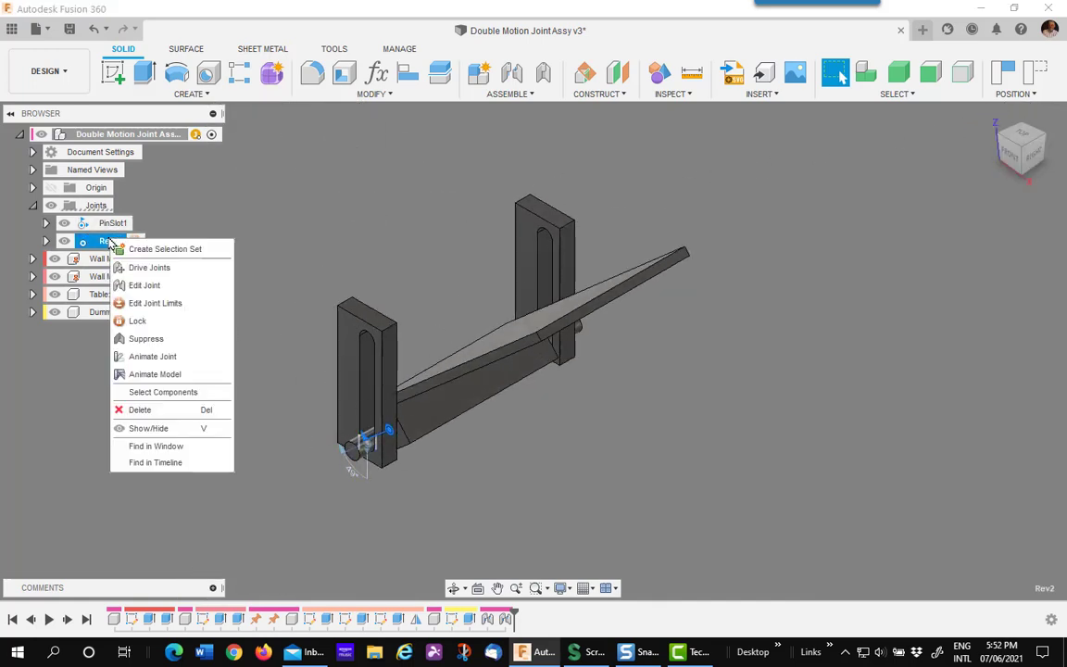
click(169, 304)
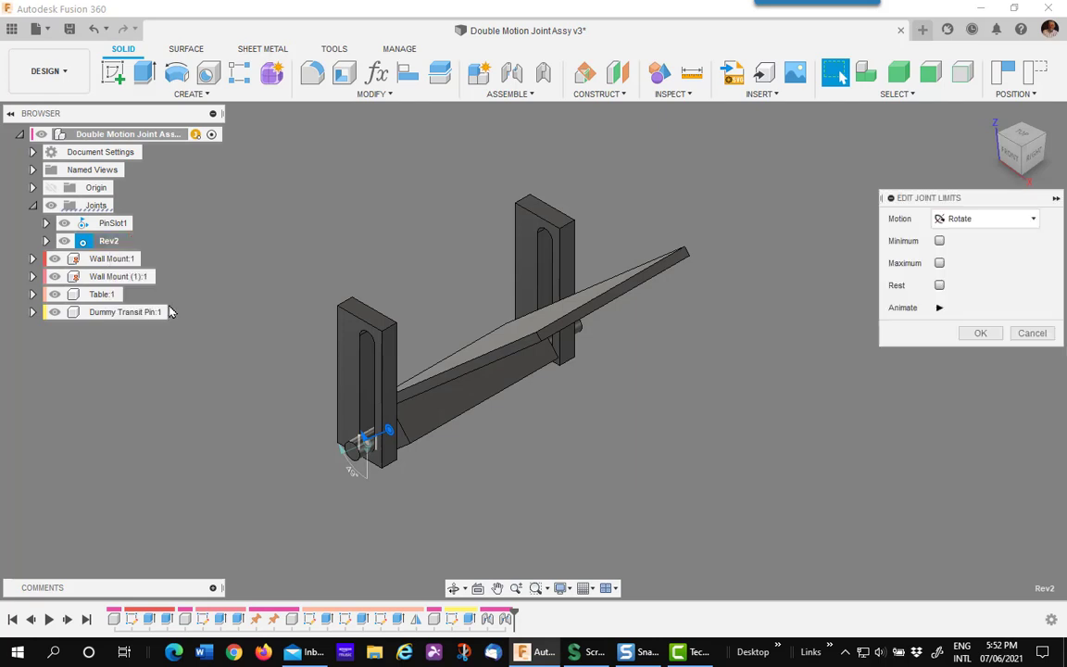
click(939, 241)
click(939, 285)
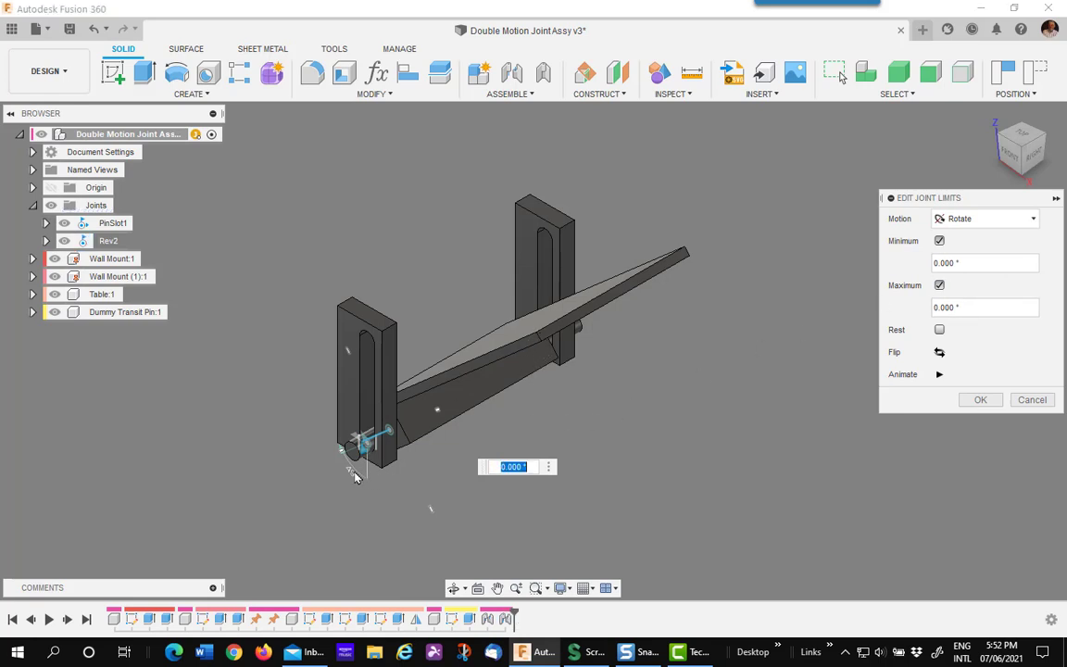
scroll(365, 463, up, 2)
scroll(366, 463, up, 3)
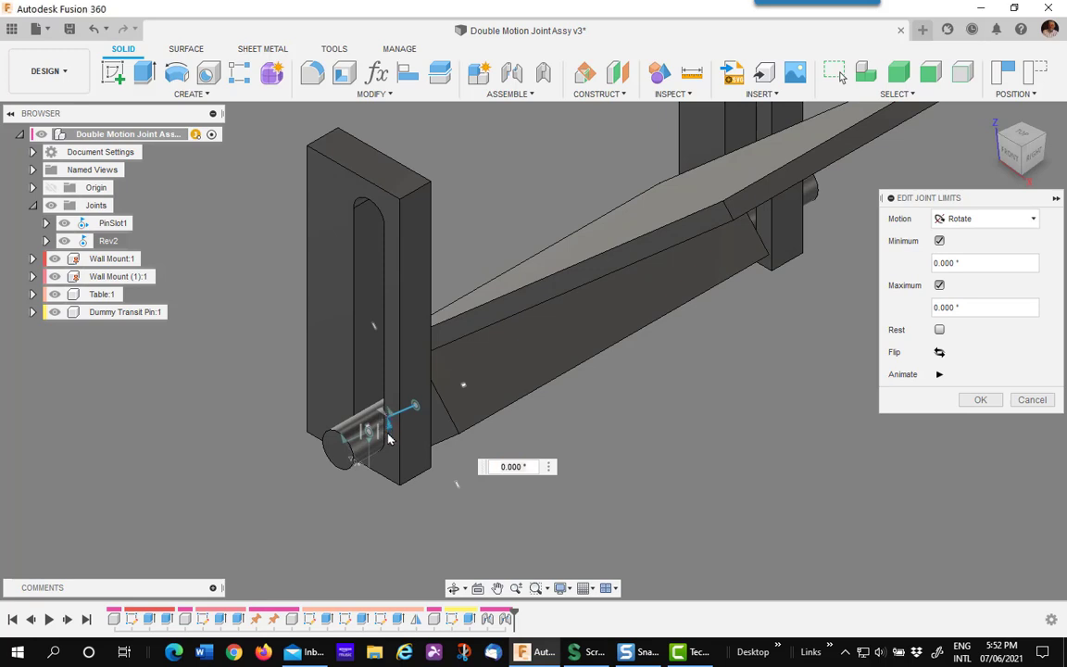
drag(387, 424, 393, 400)
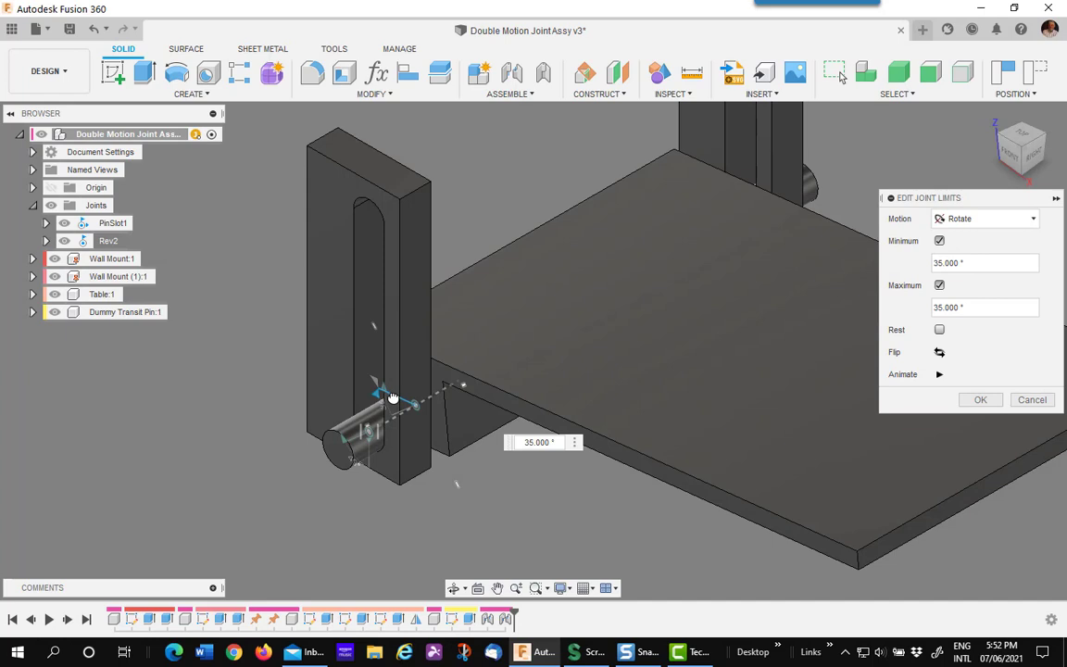
drag(392, 400, 398, 397)
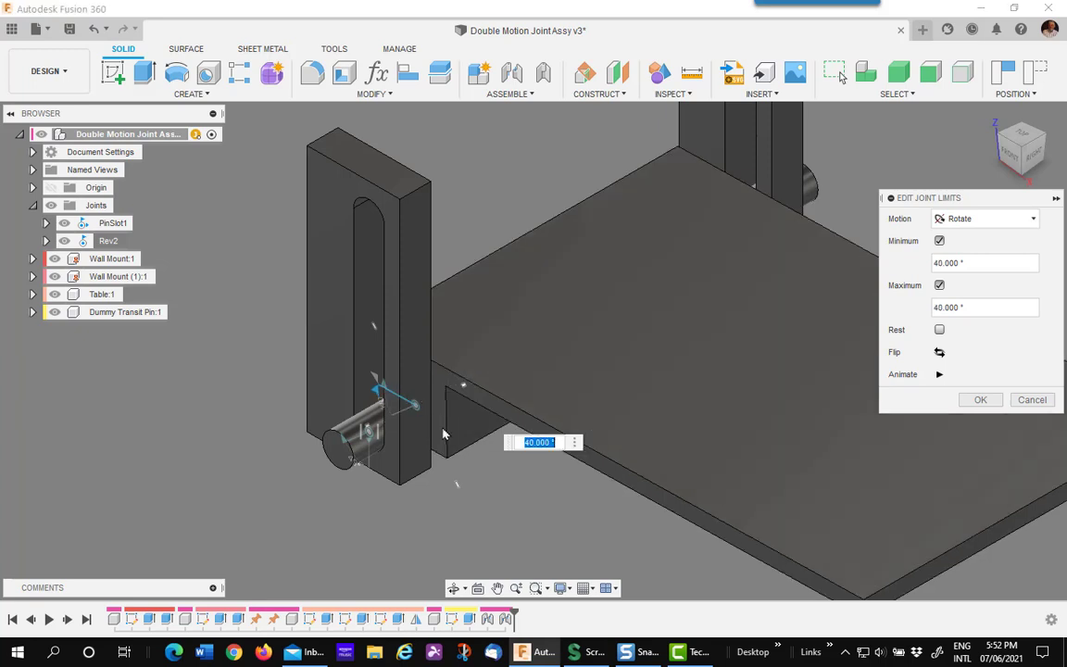
click(964, 262)
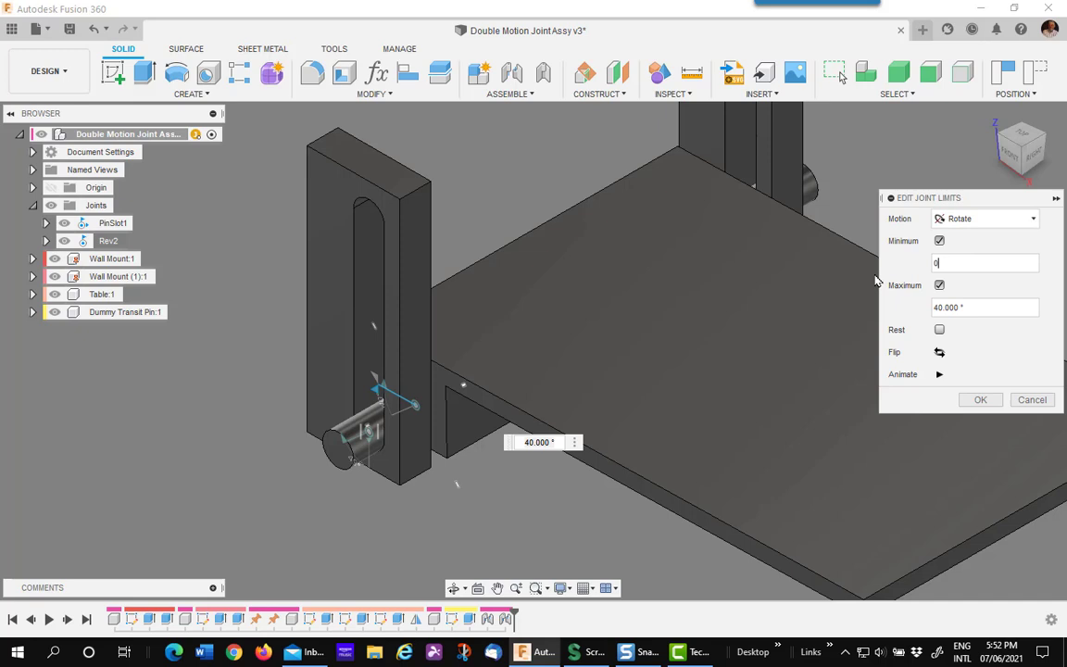
Set Rev2's limits to 40° minimum and 130° maximum, preview the animation, and apply.
text(0)
key(Tab)
drag(939, 306, 906, 313)
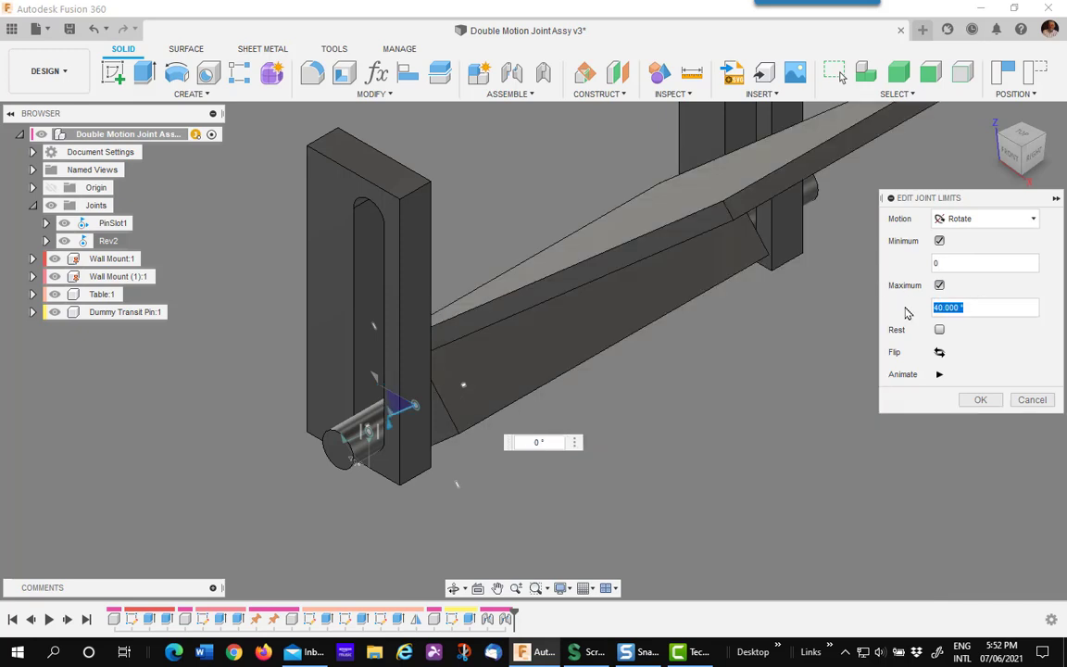
text(90)
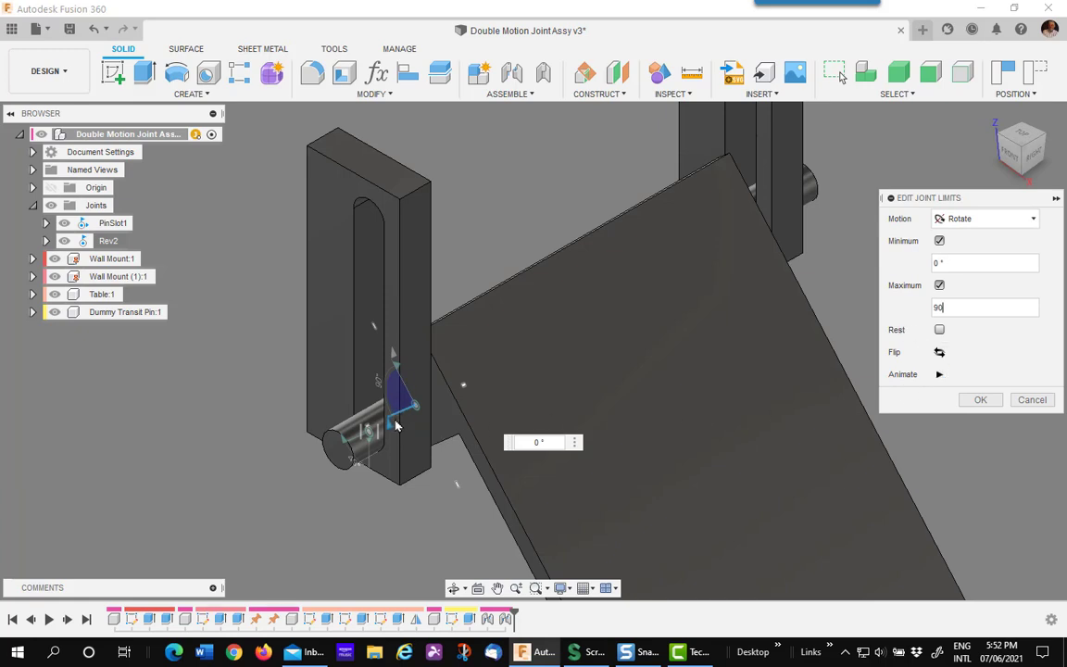
drag(401, 378, 380, 394)
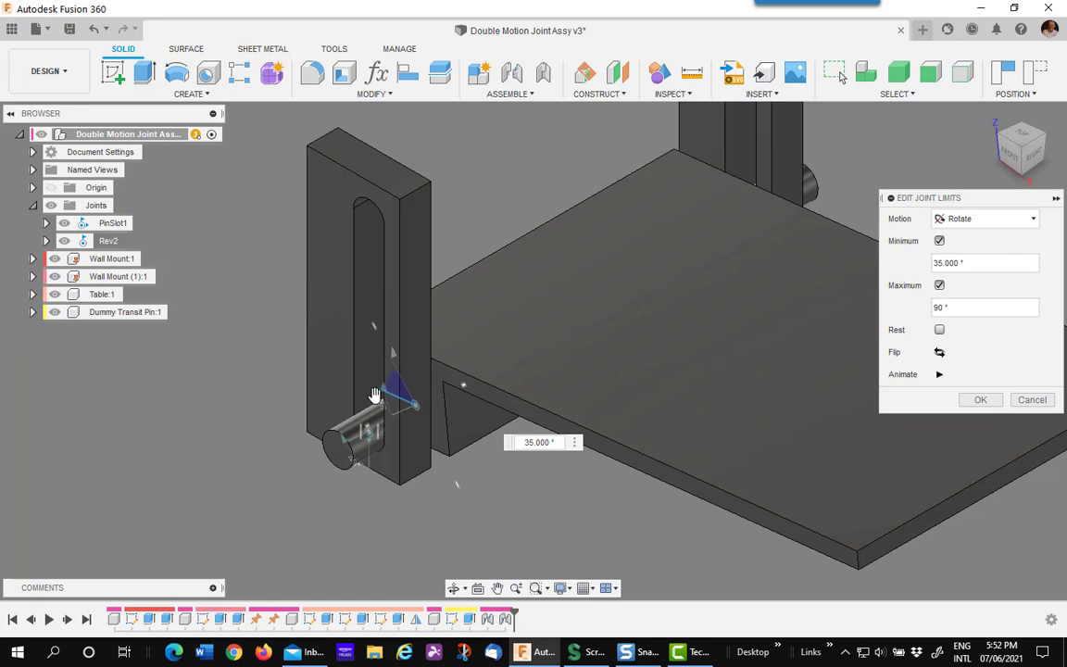
drag(375, 395, 416, 362)
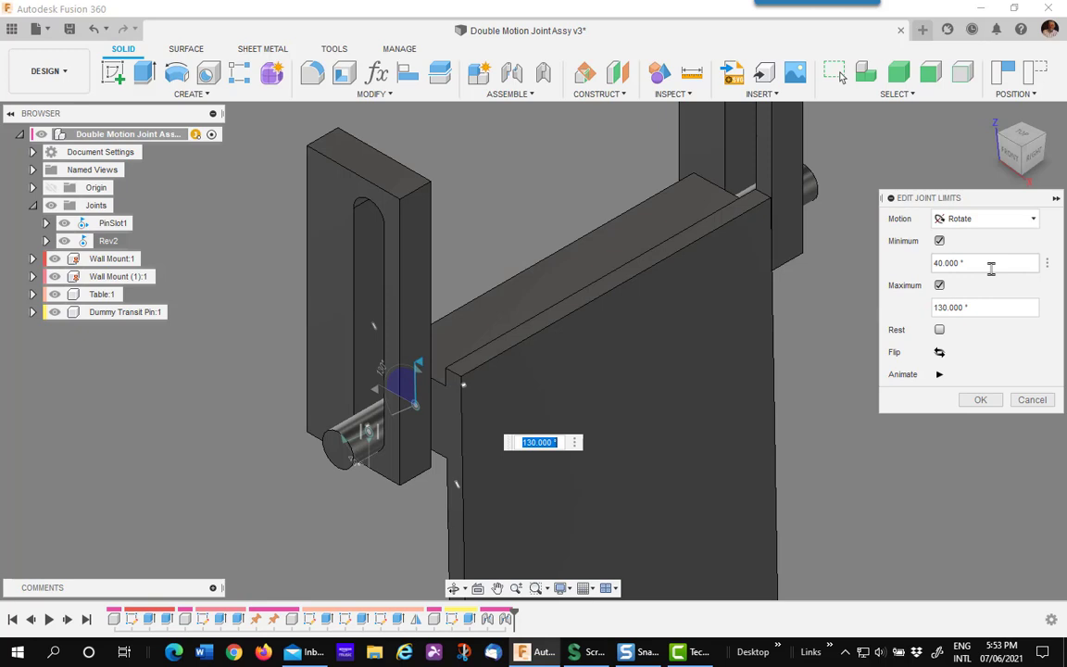
click(977, 400)
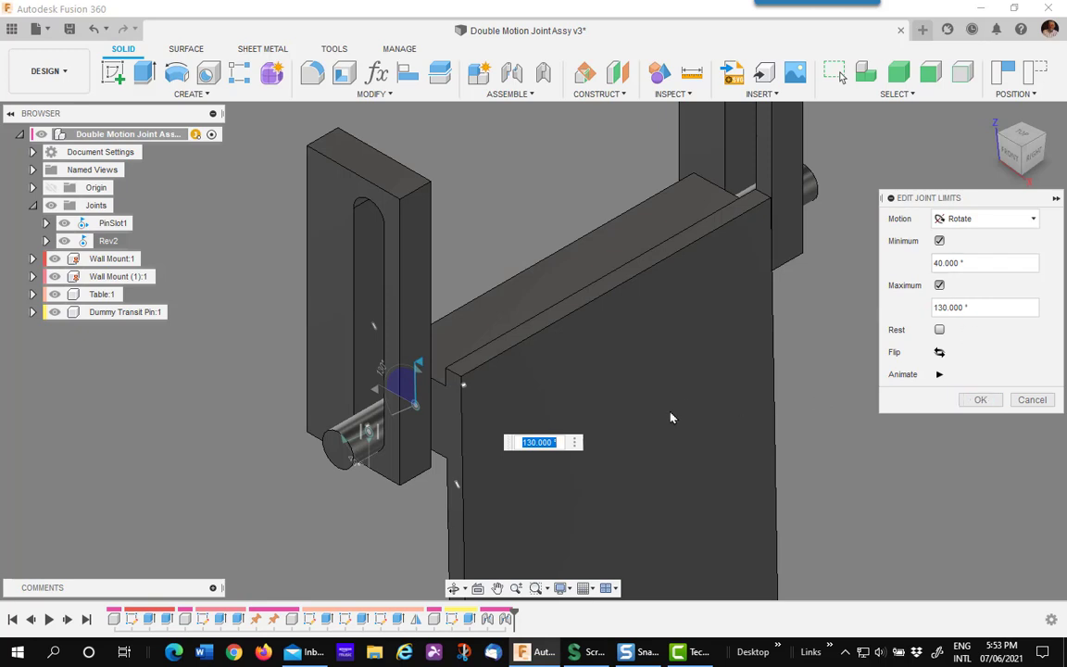
click(940, 375)
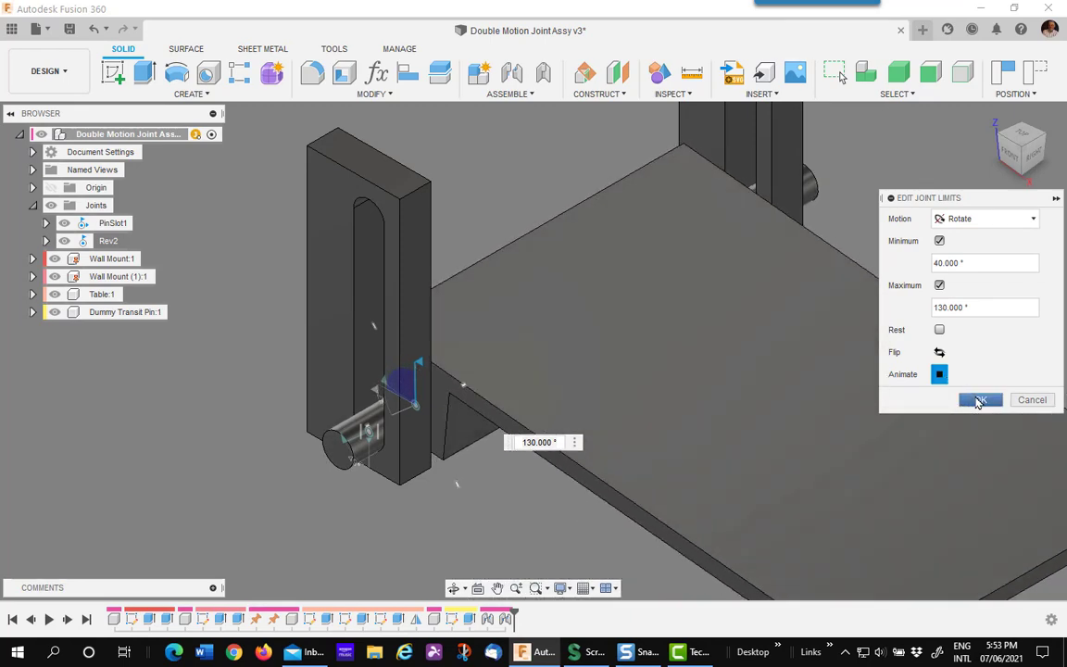
click(980, 401)
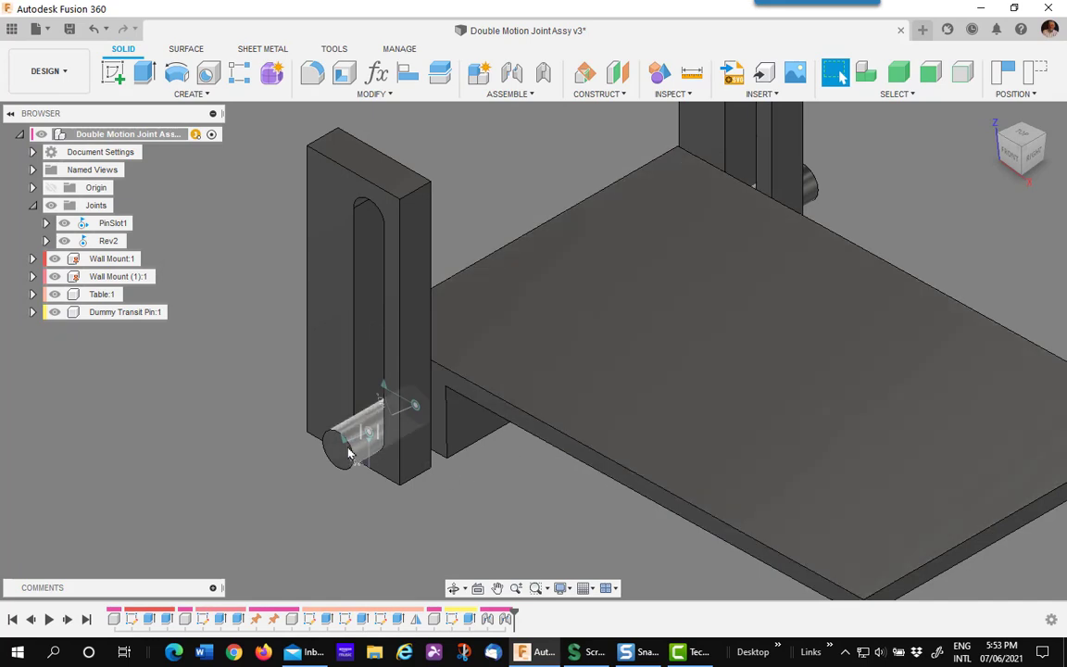
Drag the table upward to test its limited swing.
drag(674, 433, 261, 481)
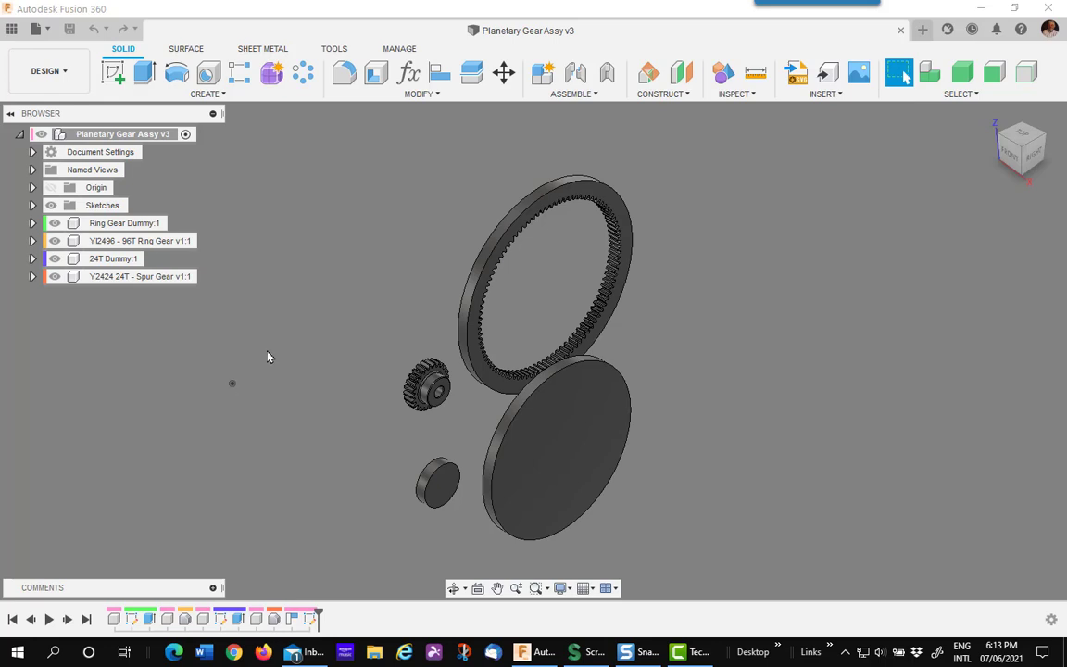
Join the 96T ring gear to the assembly origin with revolute joint Rev1.
click(574, 72)
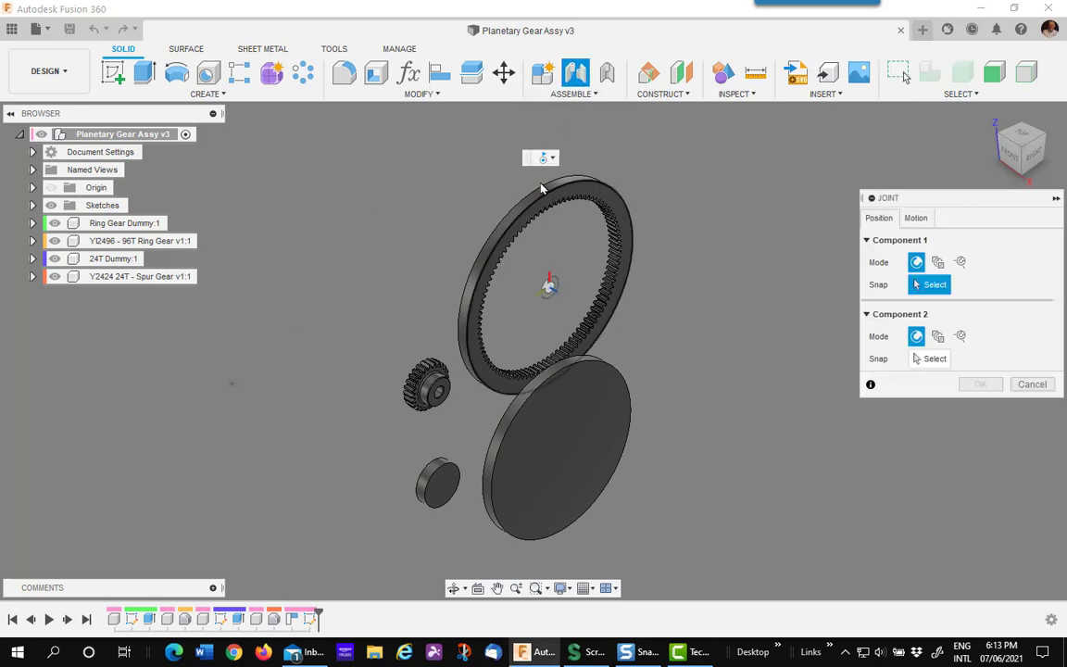
click(463, 187)
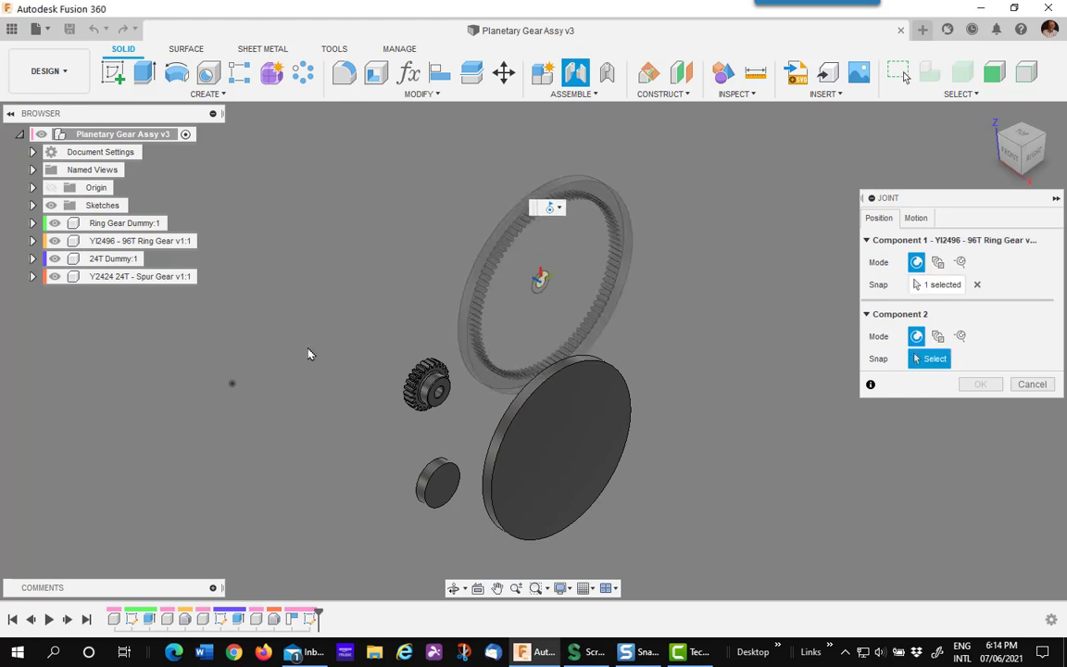
click(233, 382)
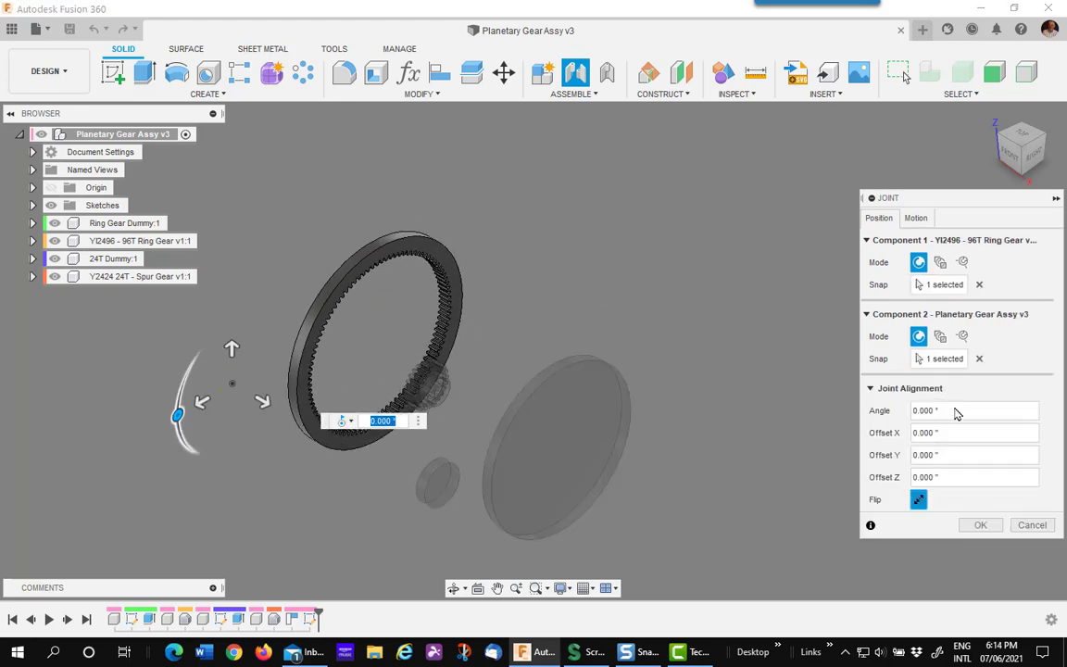
click(979, 524)
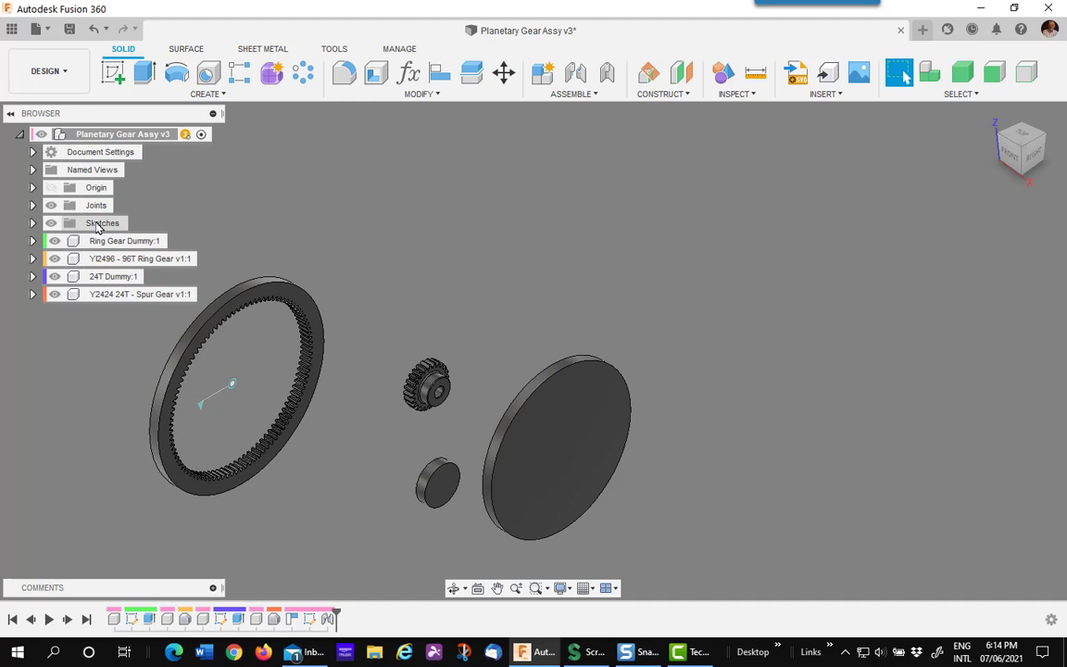
Lock the Rev1 joint from the Joints folder.
click(34, 205)
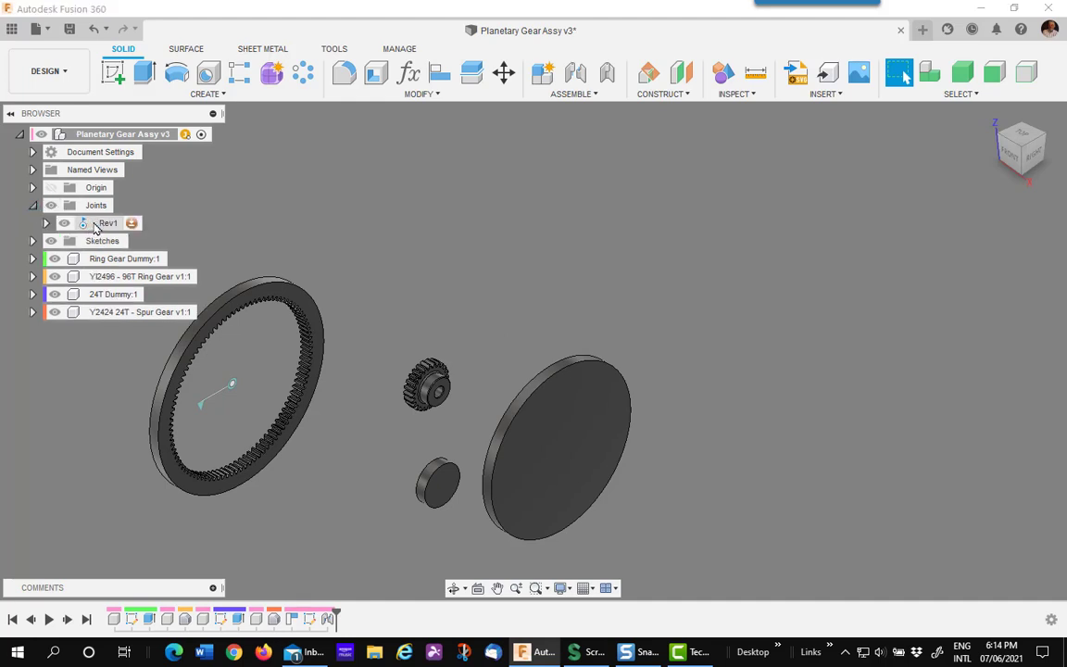
right_click(95, 224)
click(124, 306)
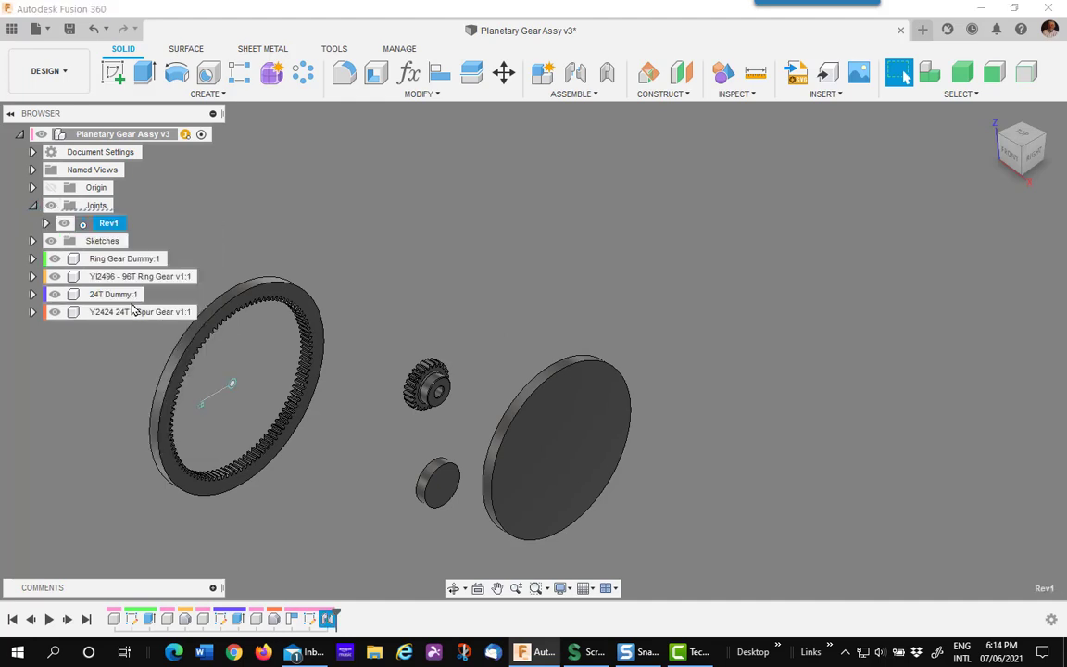
click(407, 272)
middle_drag(408, 272, 548, 245)
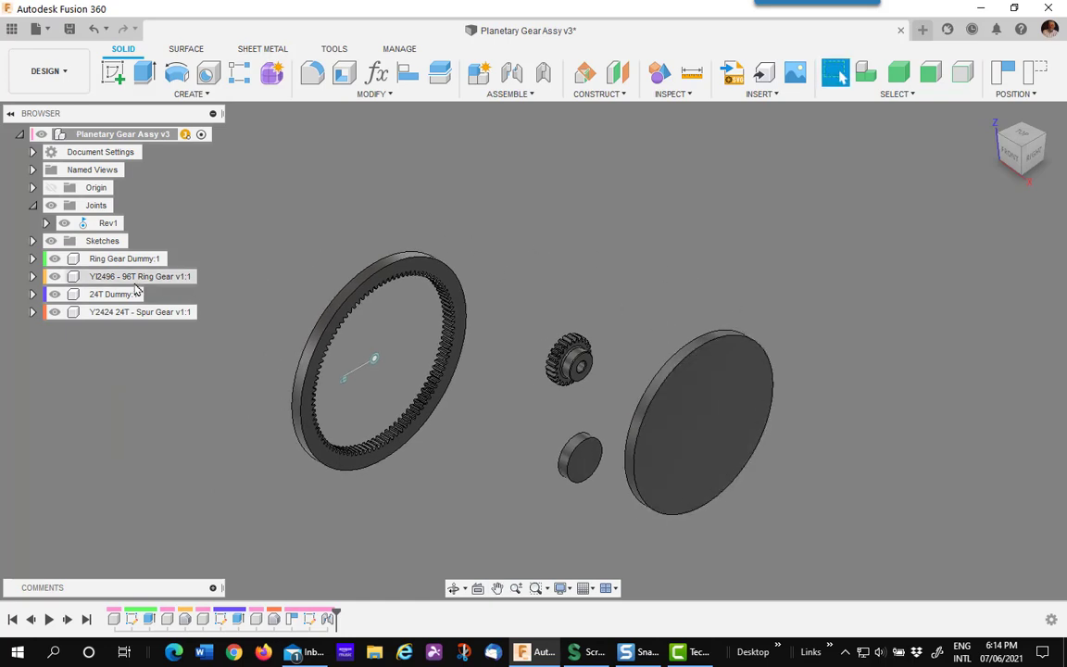
Activate Ring Gear Dummy:1 and add a tangent plane, Plane4, on the disc rim.
click(176, 261)
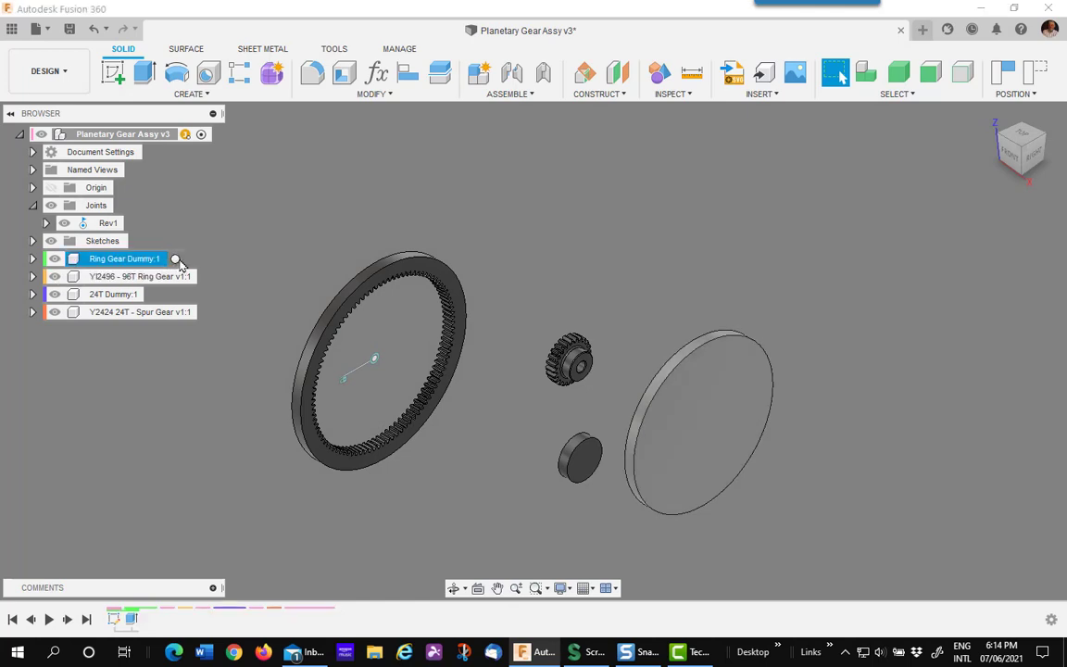
middle_drag(694, 308, 535, 286)
click(568, 278)
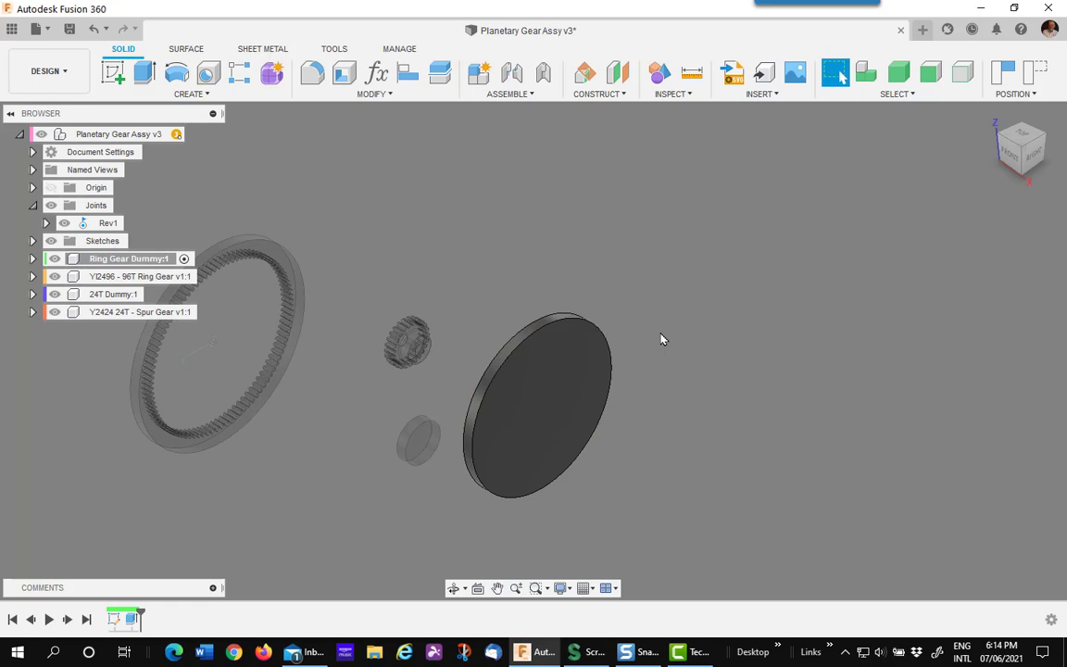
click(611, 94)
click(619, 143)
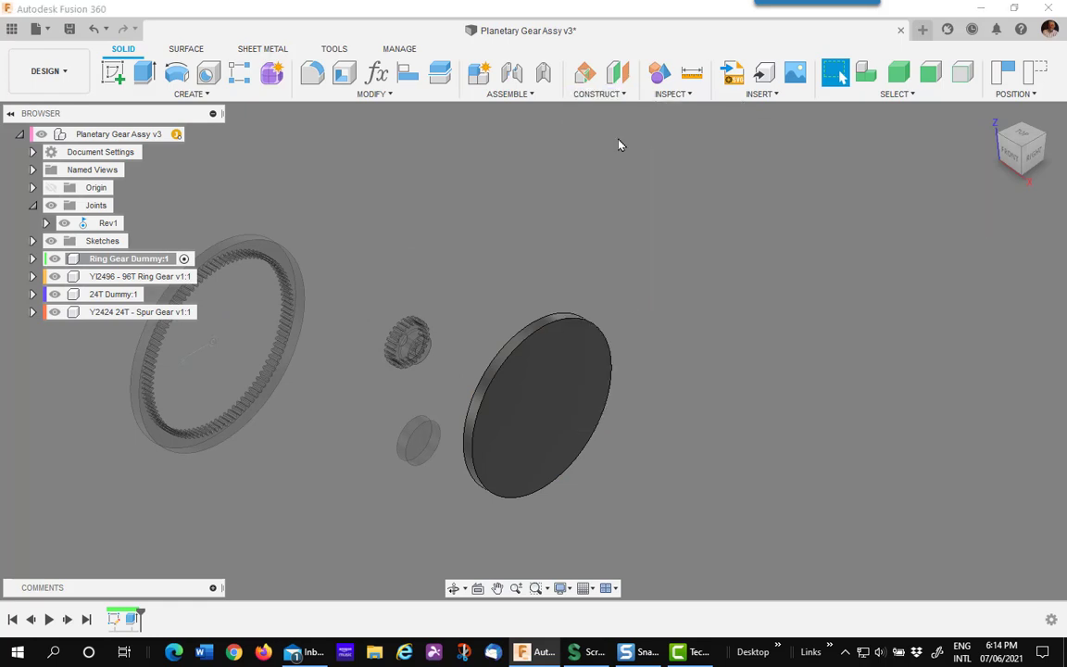
click(643, 353)
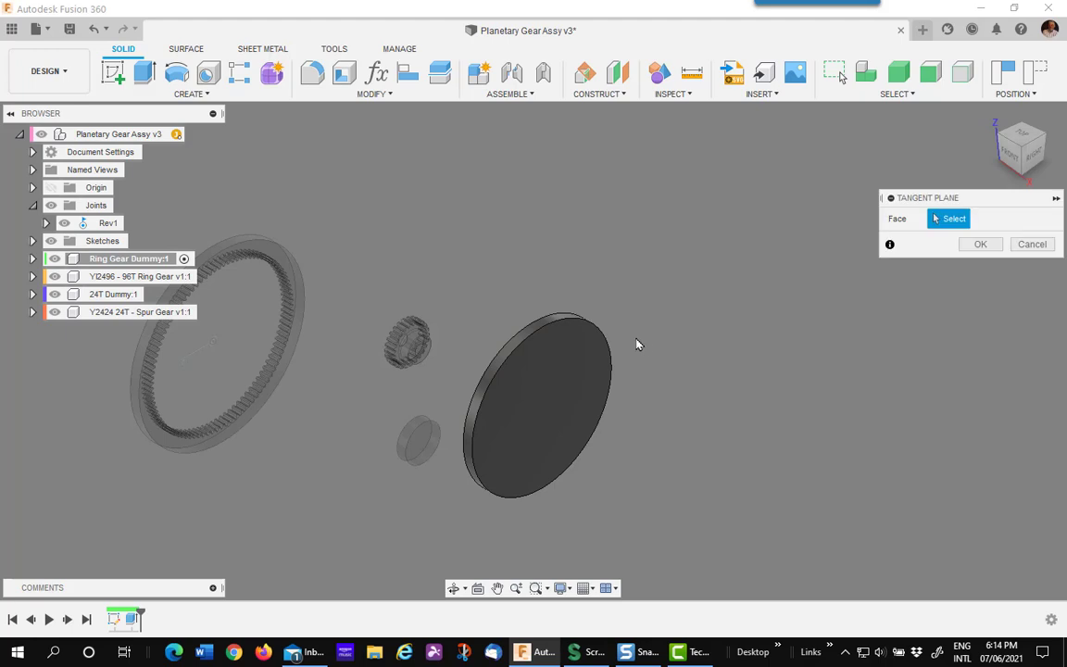
click(535, 331)
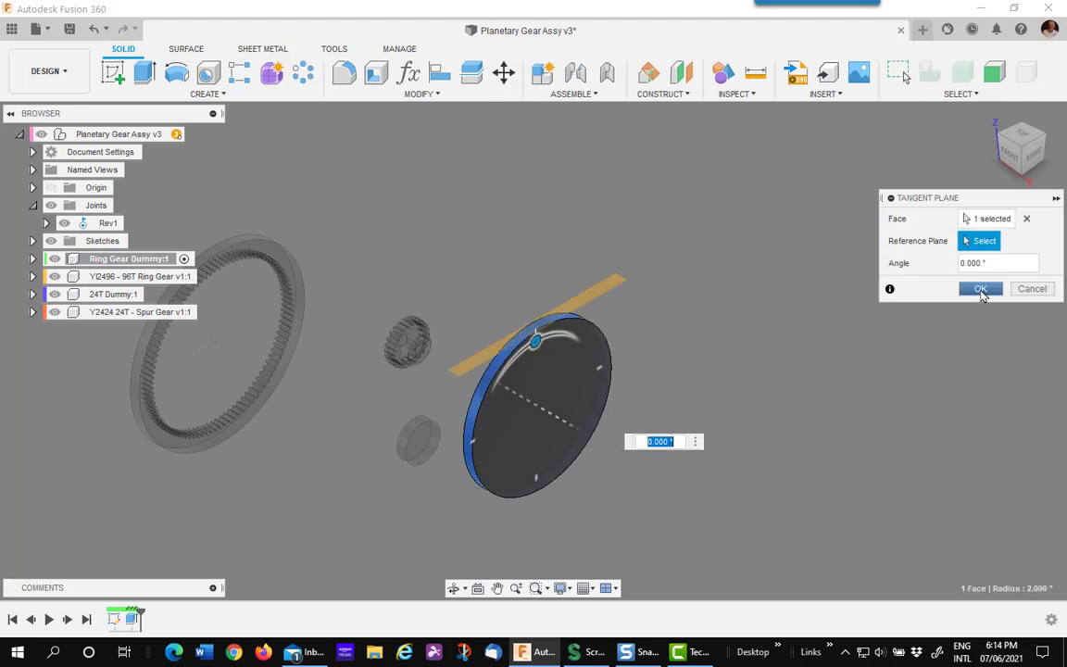
click(980, 289)
Add a second tangent plane on the rim, rotated 120° from Plane4.
middle_drag(526, 226, 555, 194)
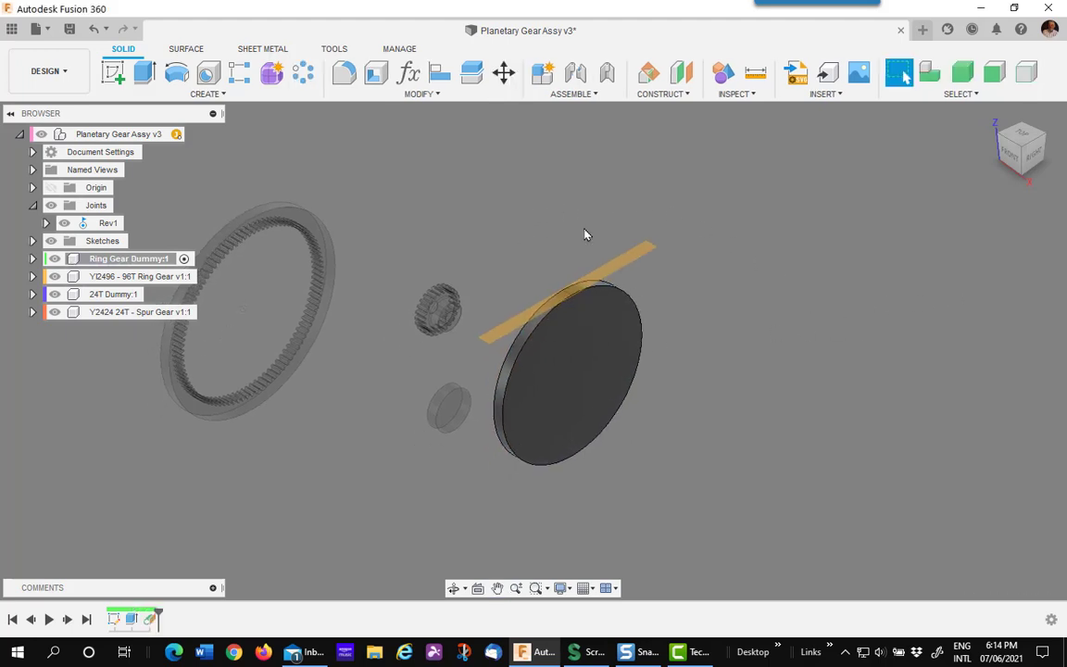
click(659, 93)
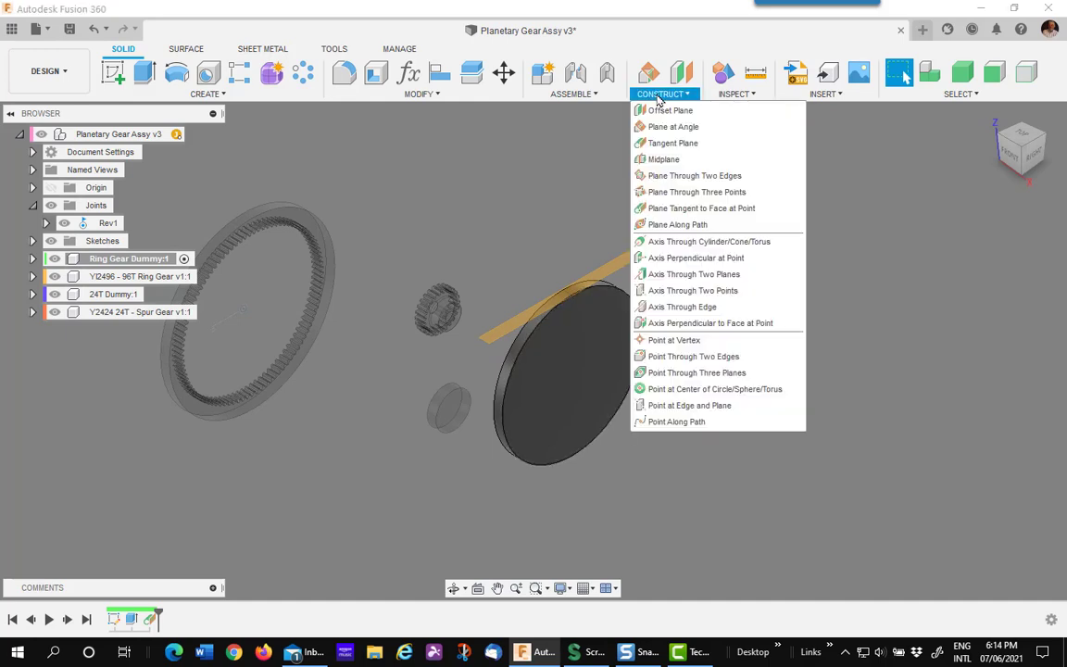
click(671, 143)
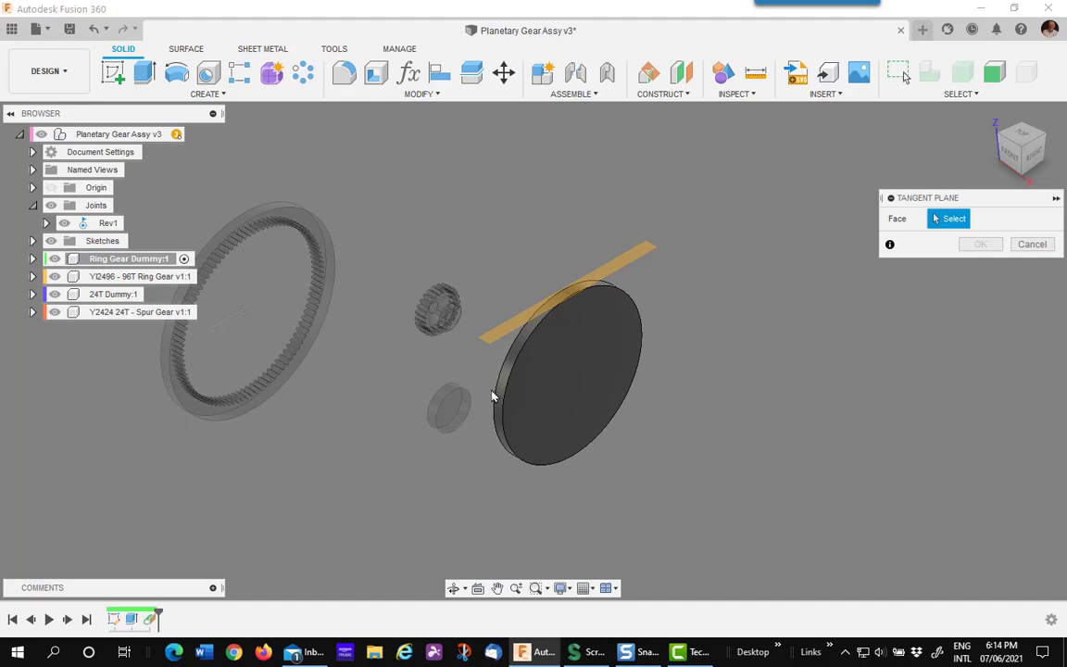
click(498, 420)
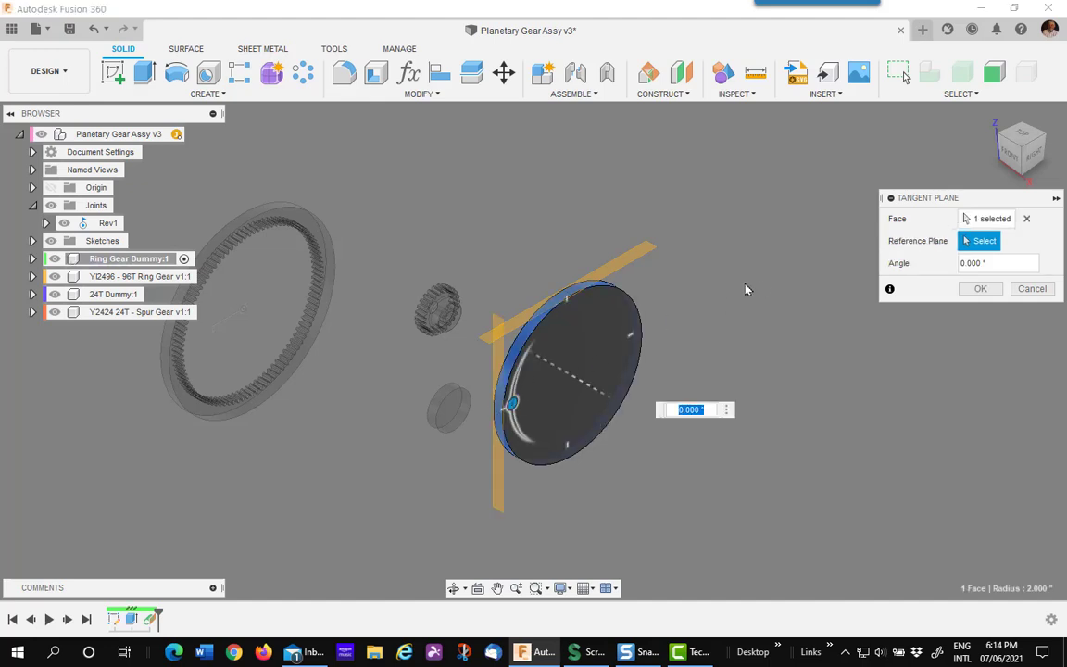
click(569, 307)
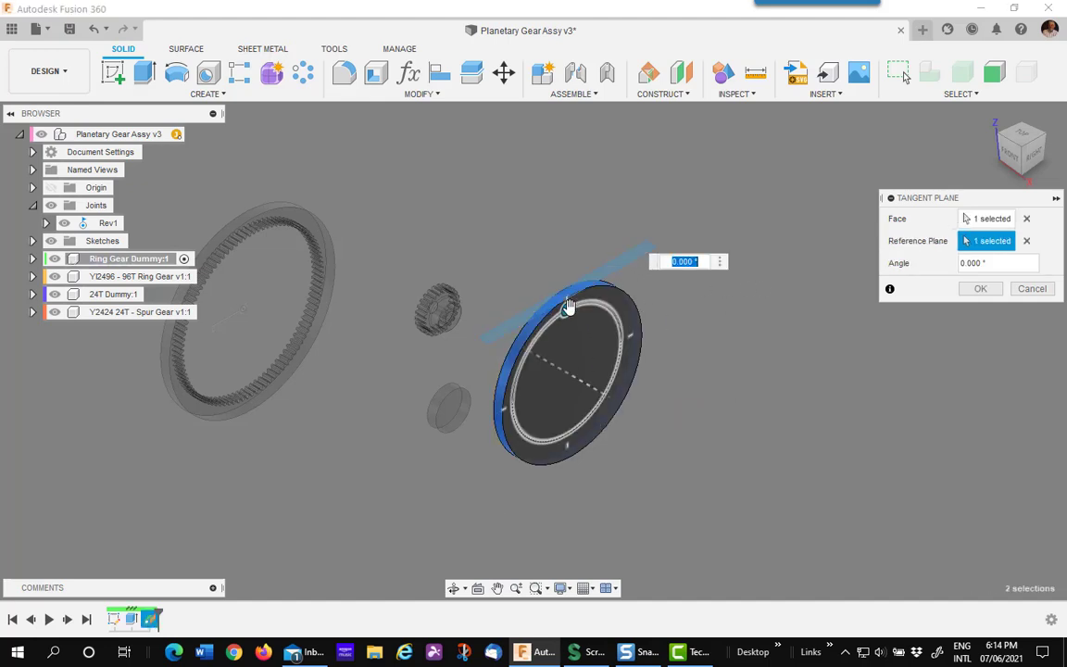
drag(569, 308, 524, 425)
click(981, 290)
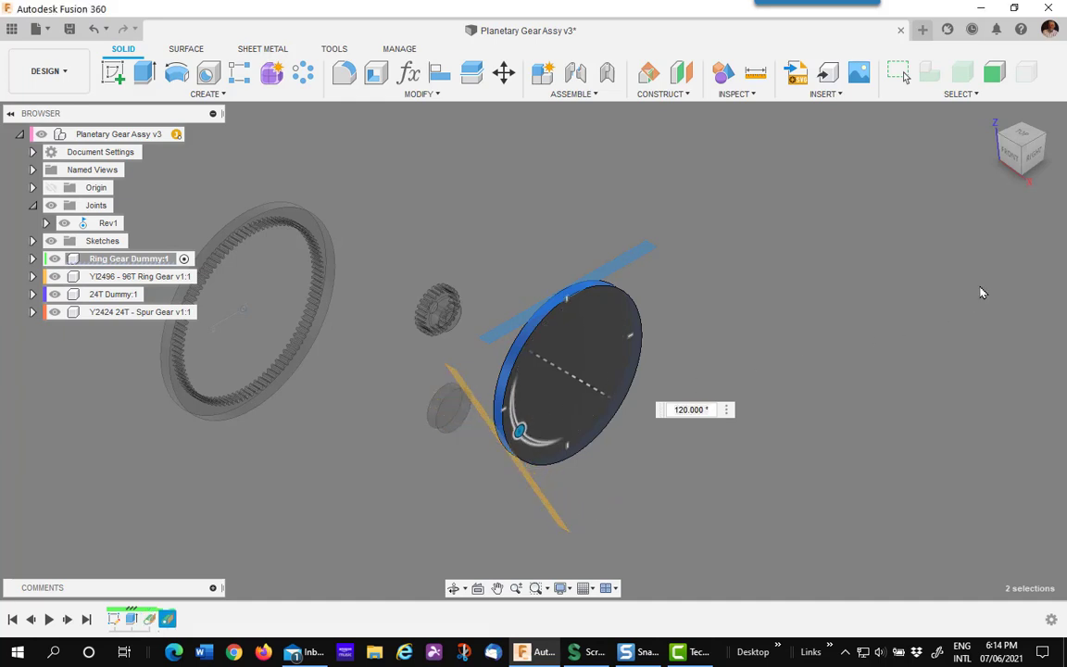
Hide Plane5 in the Ring Gear Dummy's Construction folder.
click(32, 258)
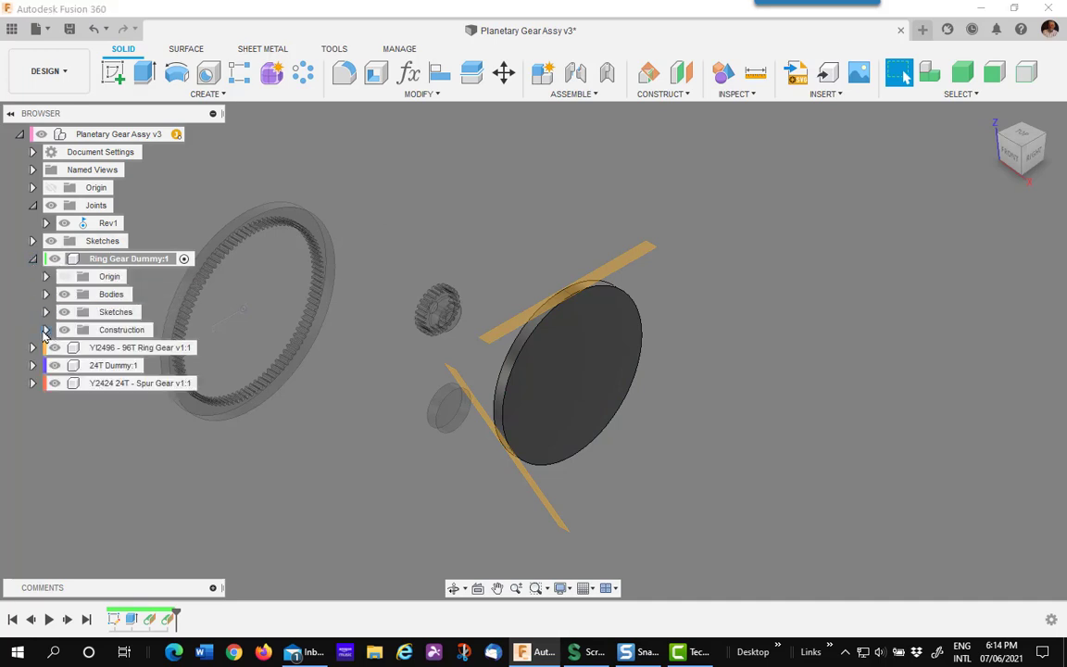
click(45, 330)
click(78, 365)
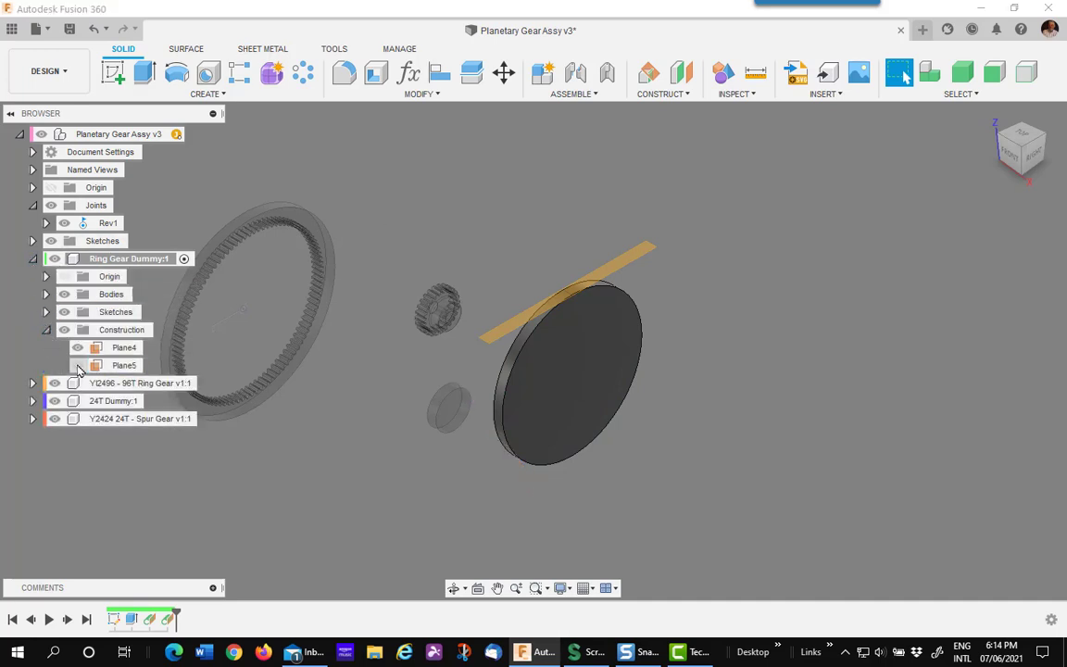
scroll(484, 243, up, 3)
Sketch on Plane4 with the component origin shown, place a point, and finish the sketch.
click(650, 298)
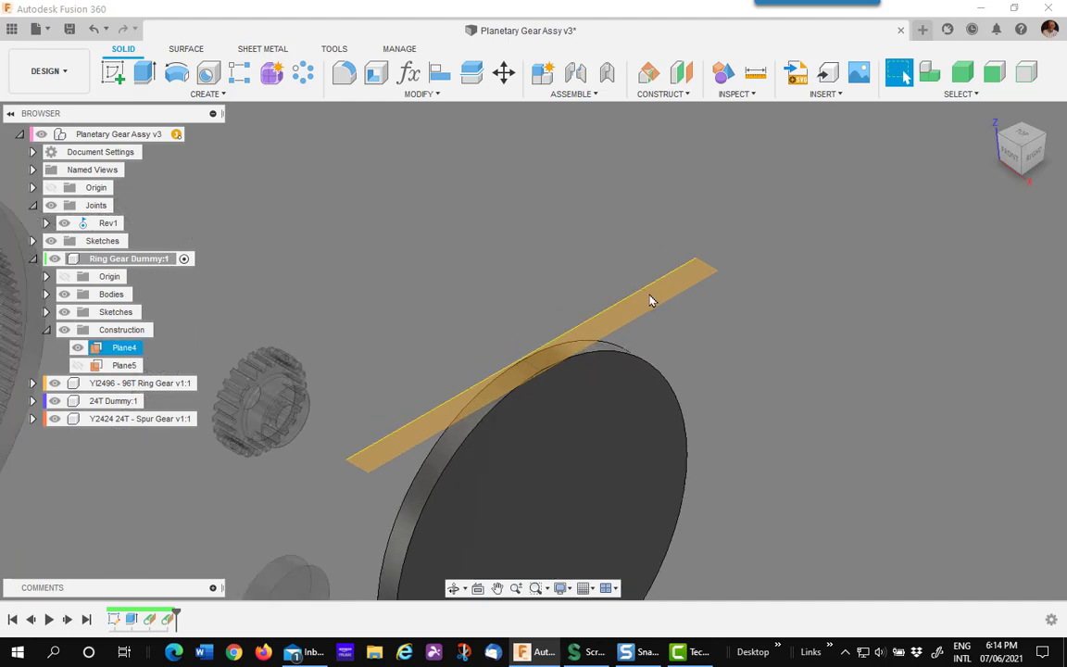
right_click(653, 305)
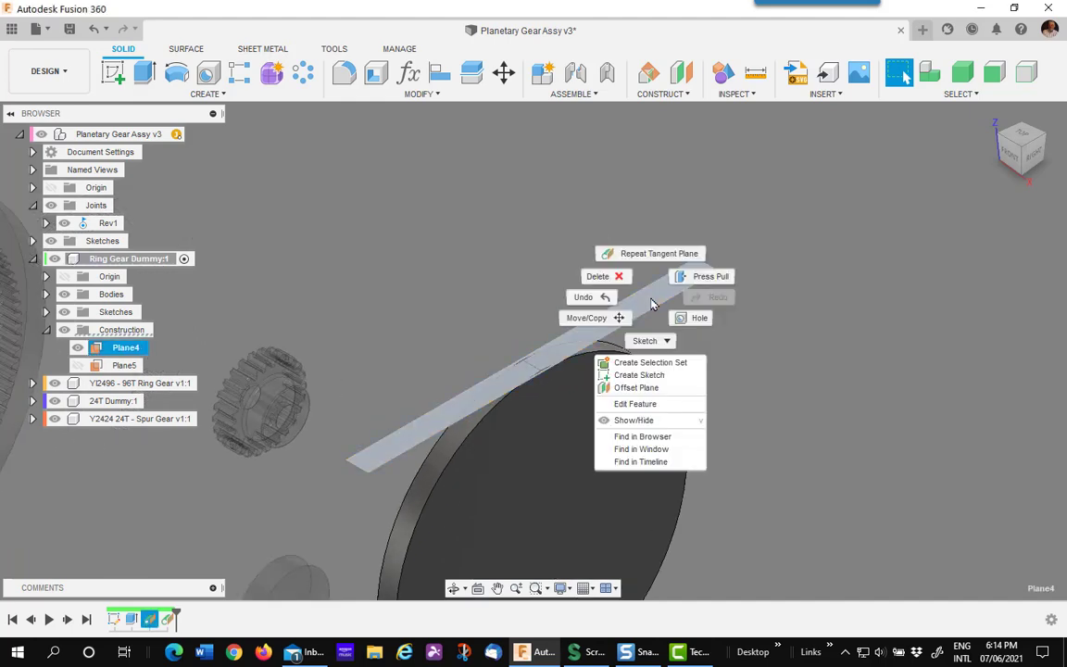
click(655, 379)
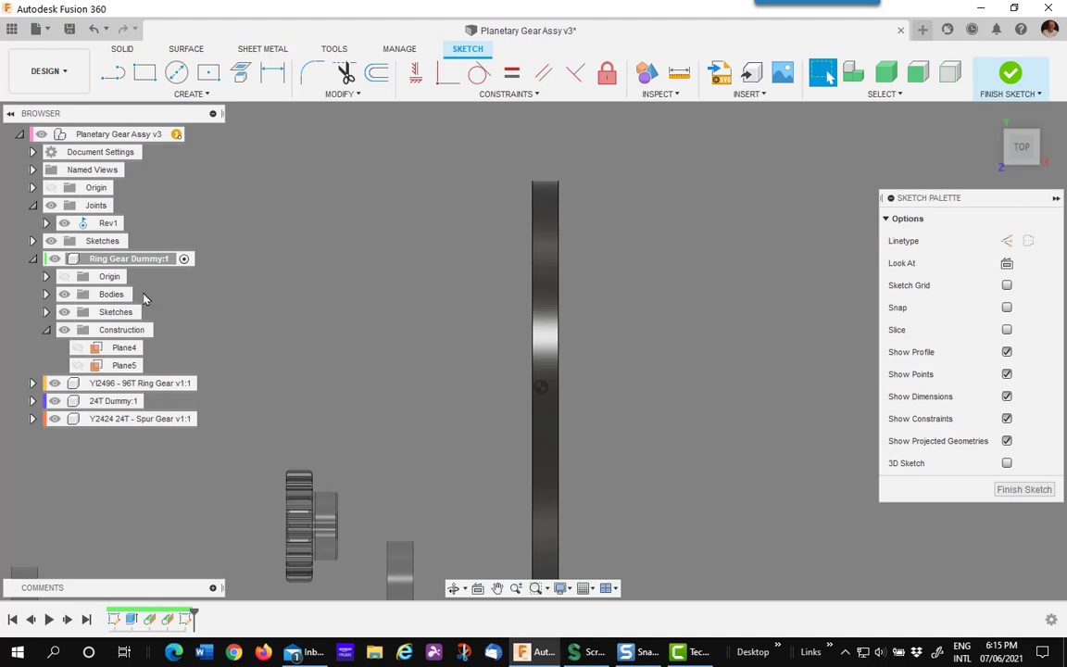
click(64, 277)
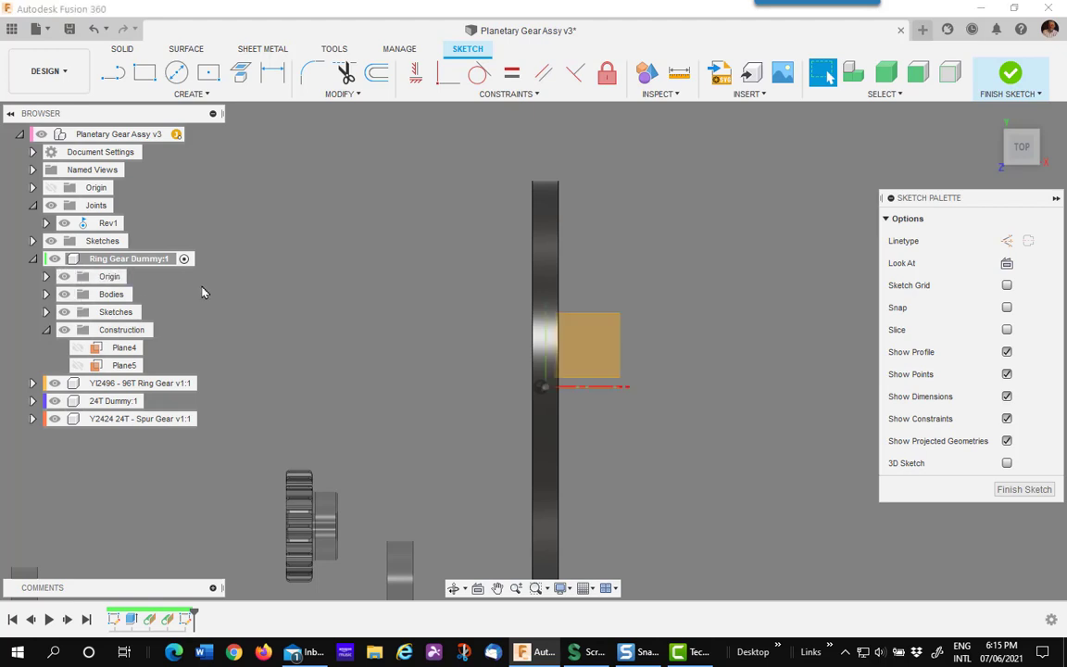
click(190, 93)
click(138, 256)
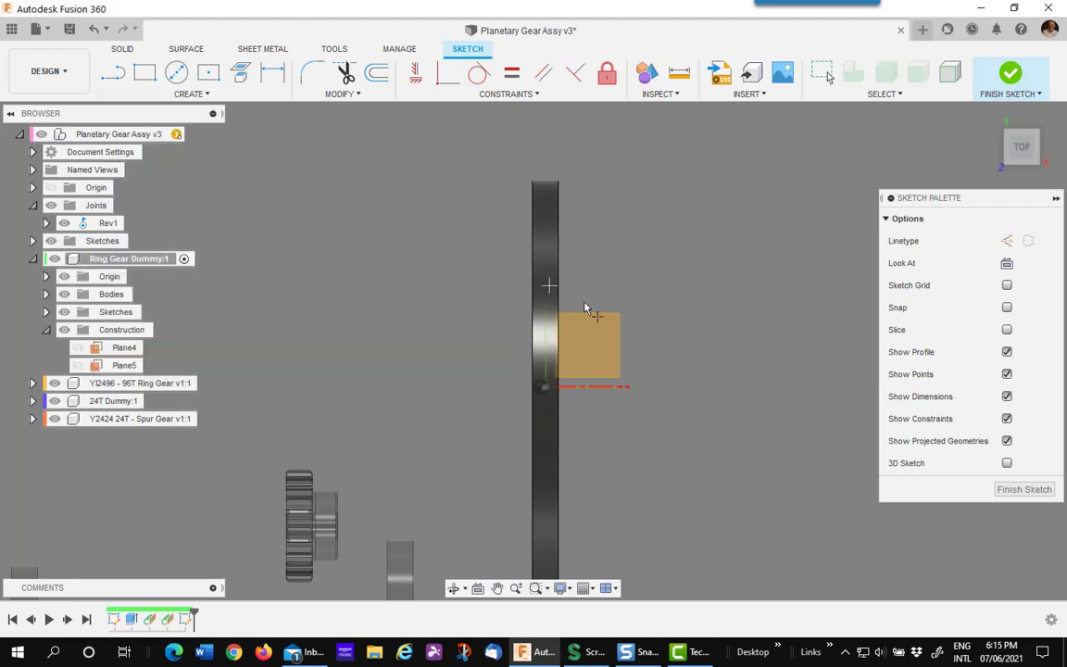
scroll(593, 361, up, 5)
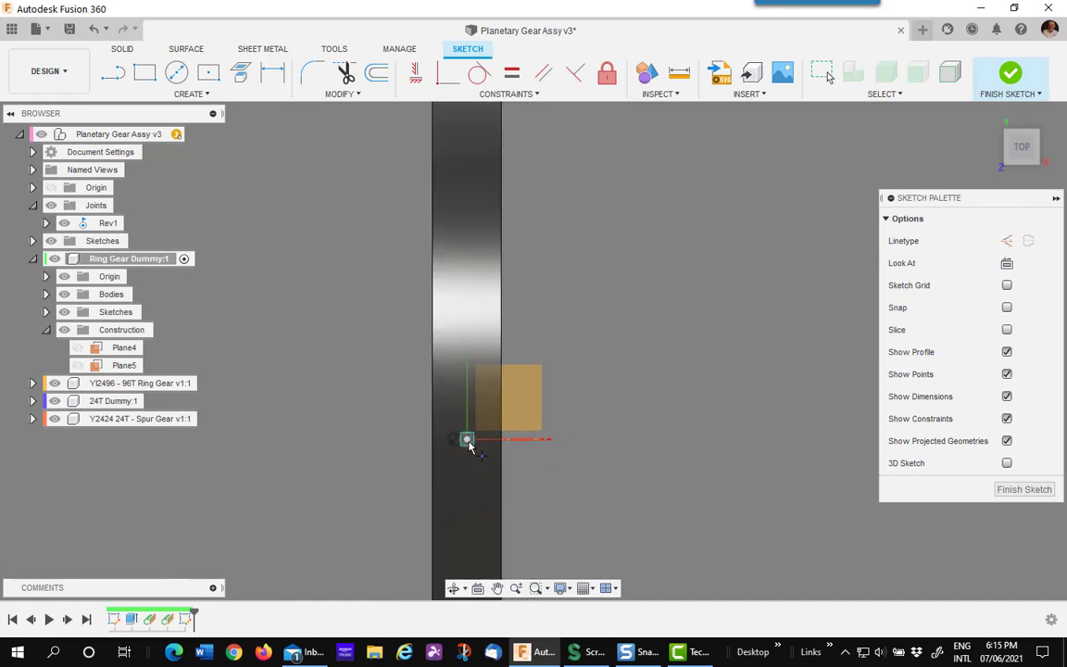
click(1009, 72)
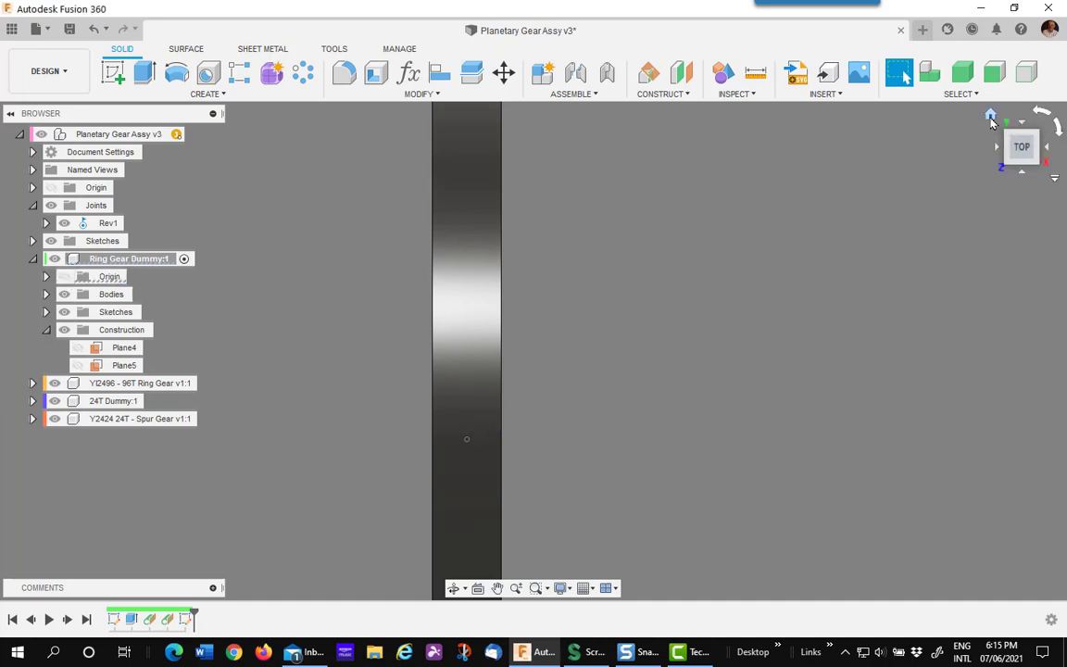
Place a joint origin at the sketch point on the Ring Gear Dummy's disc rim.
click(990, 114)
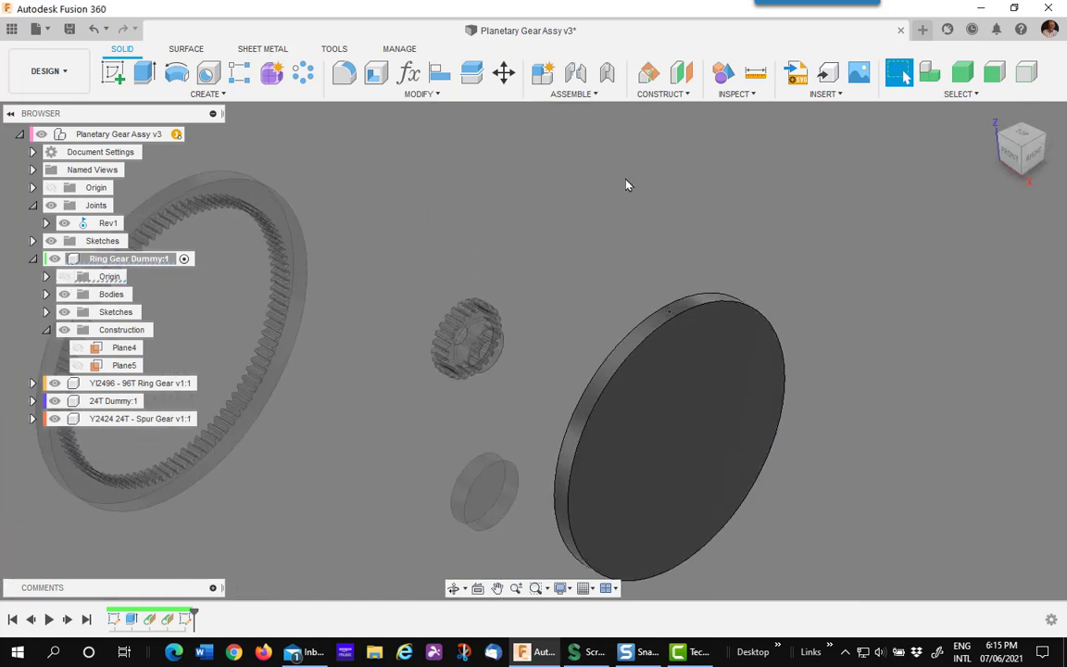
click(578, 95)
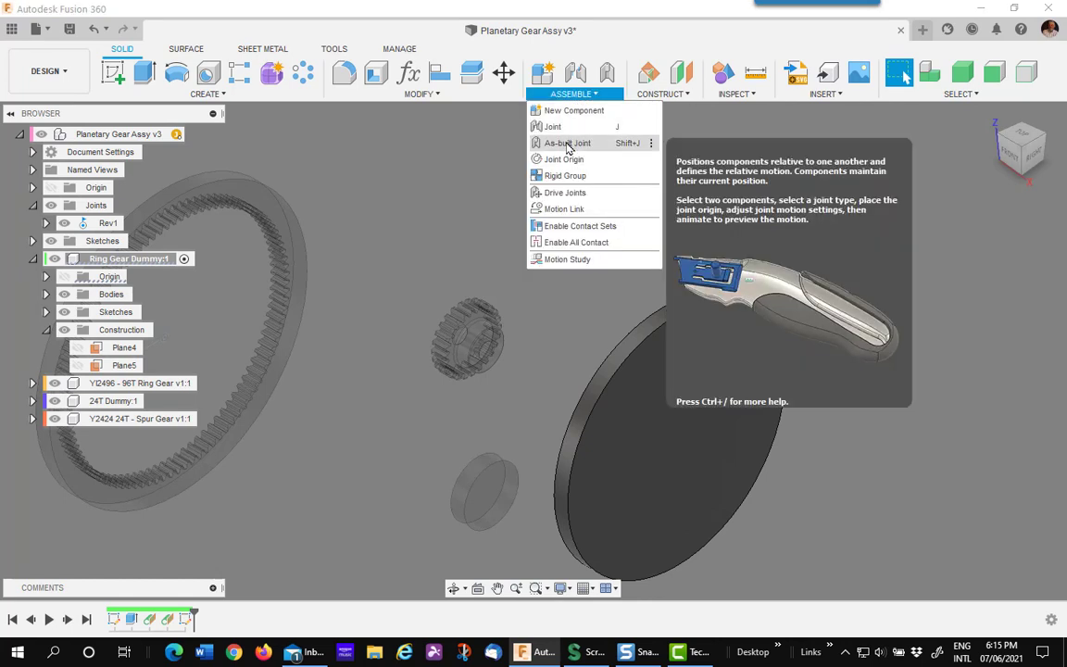
click(563, 160)
scroll(671, 278, up, 3)
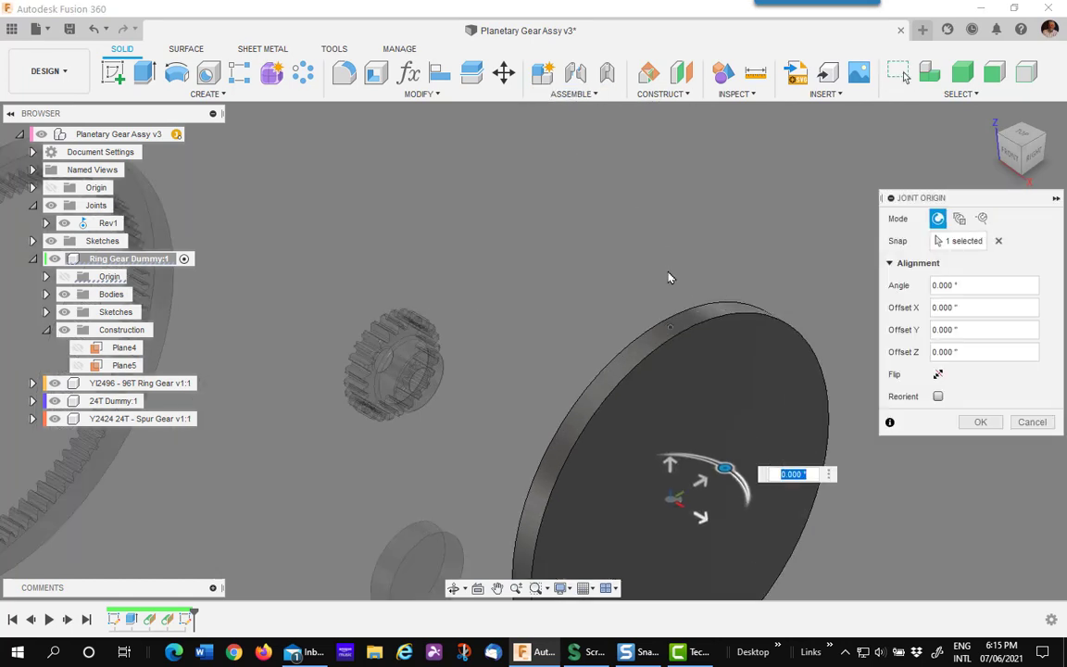
click(998, 241)
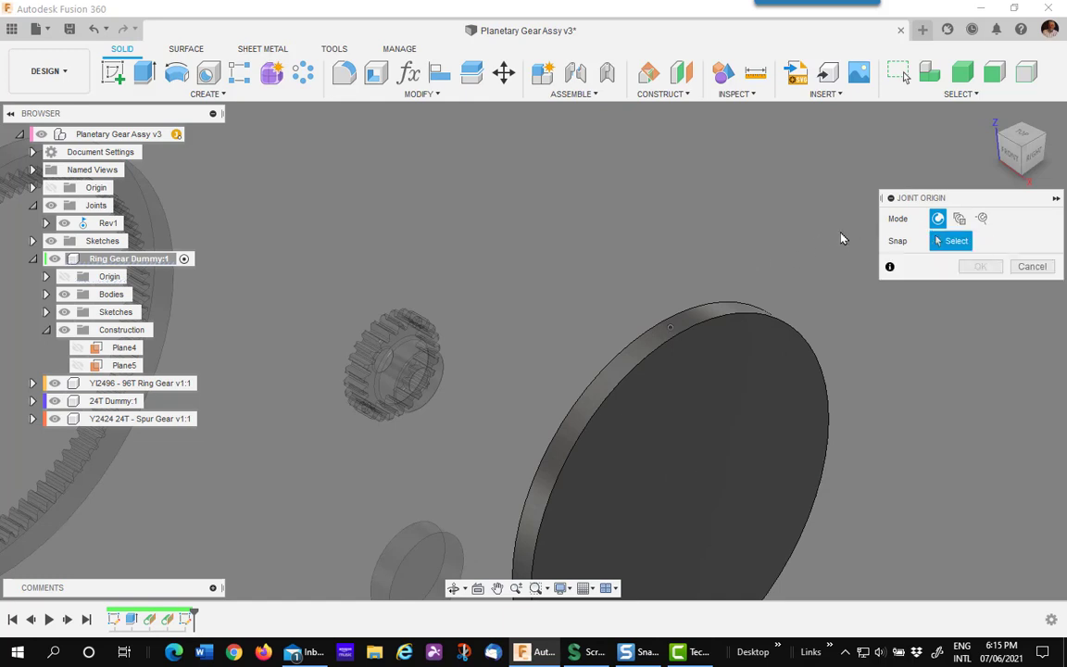
click(671, 326)
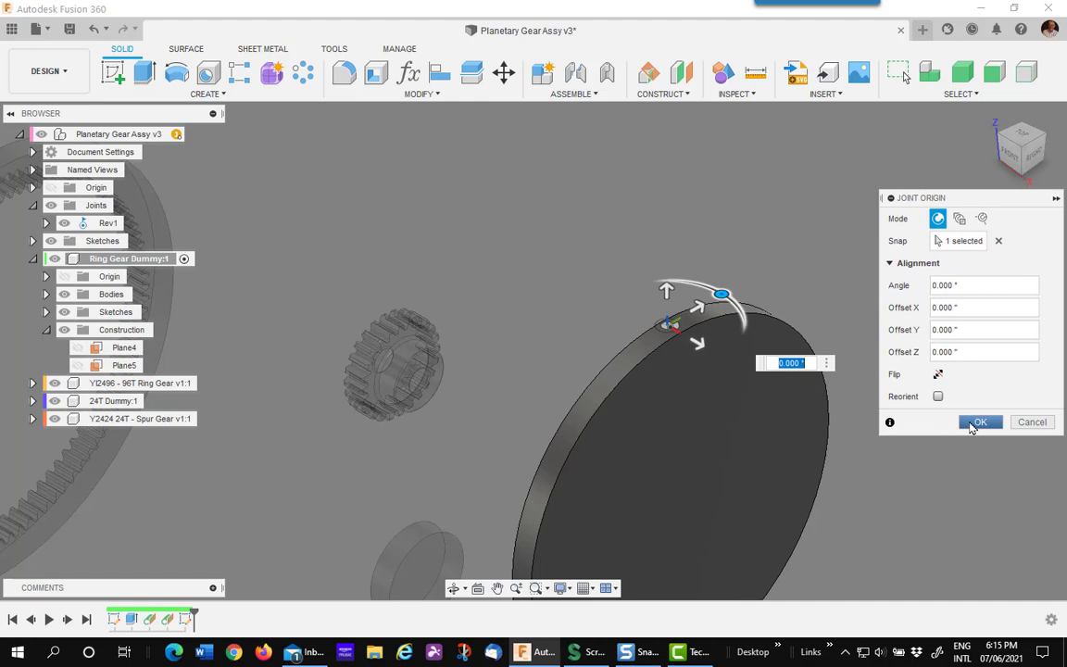
scroll(685, 349, up, 3)
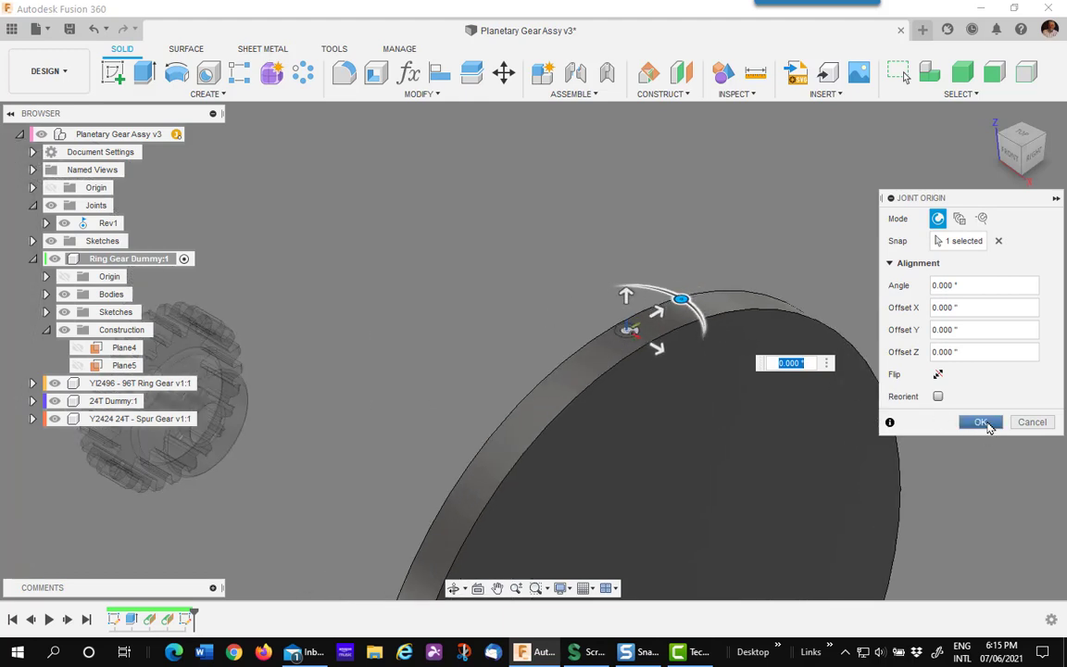
click(981, 422)
scroll(473, 245, down, 5)
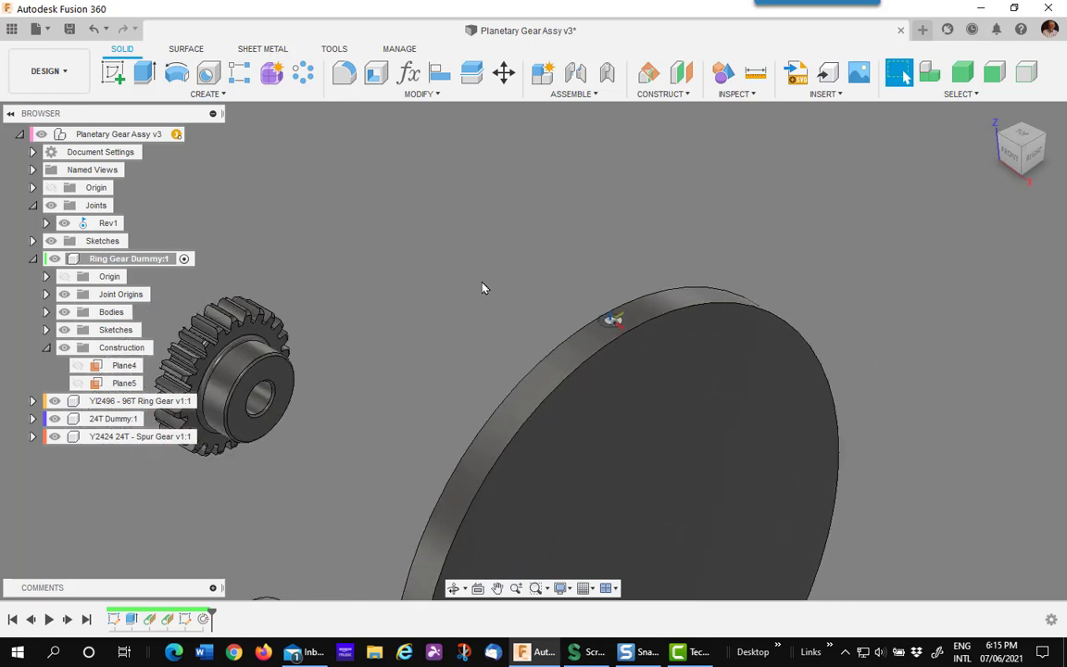
Activate the top-level assembly and bring all parts into view.
middle_drag(433, 254, 601, 222)
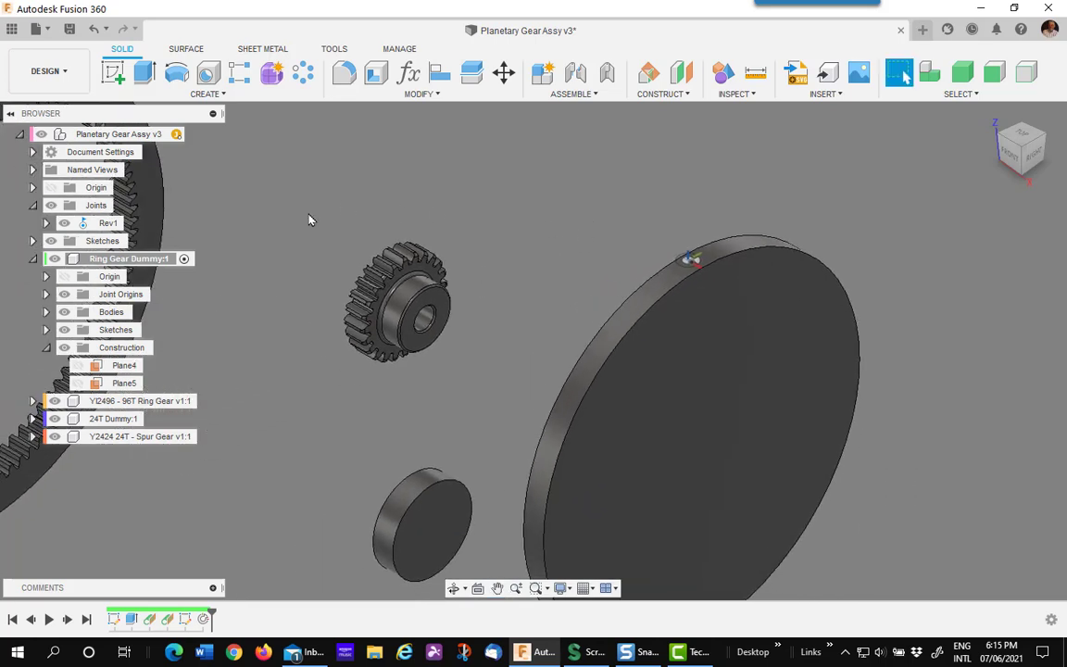
click(188, 134)
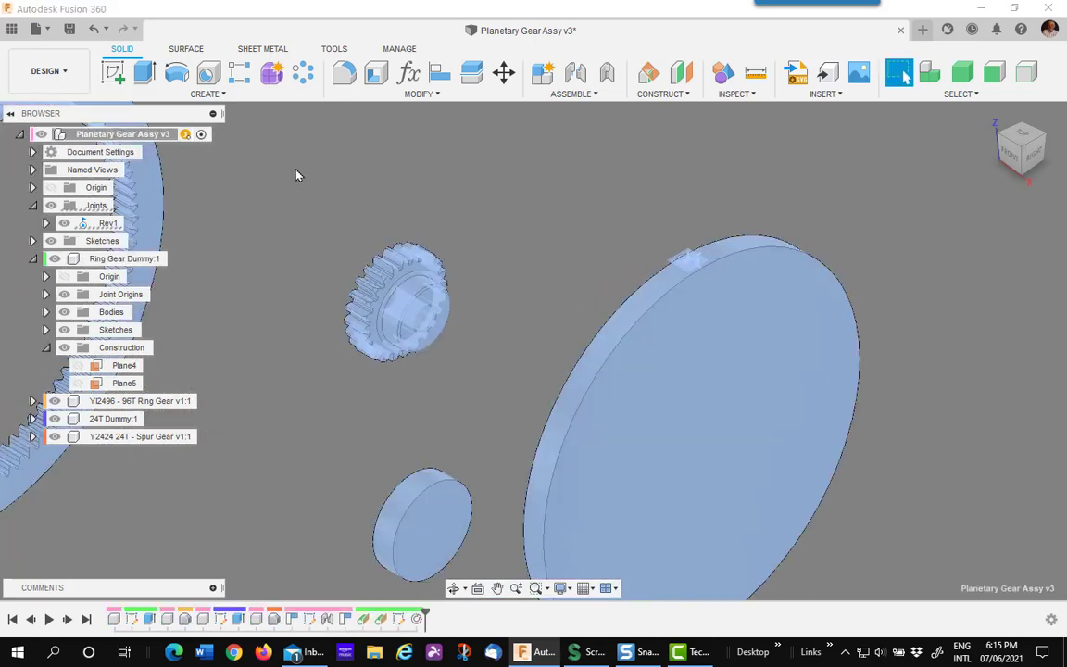
middle_drag(575, 181, 748, 179)
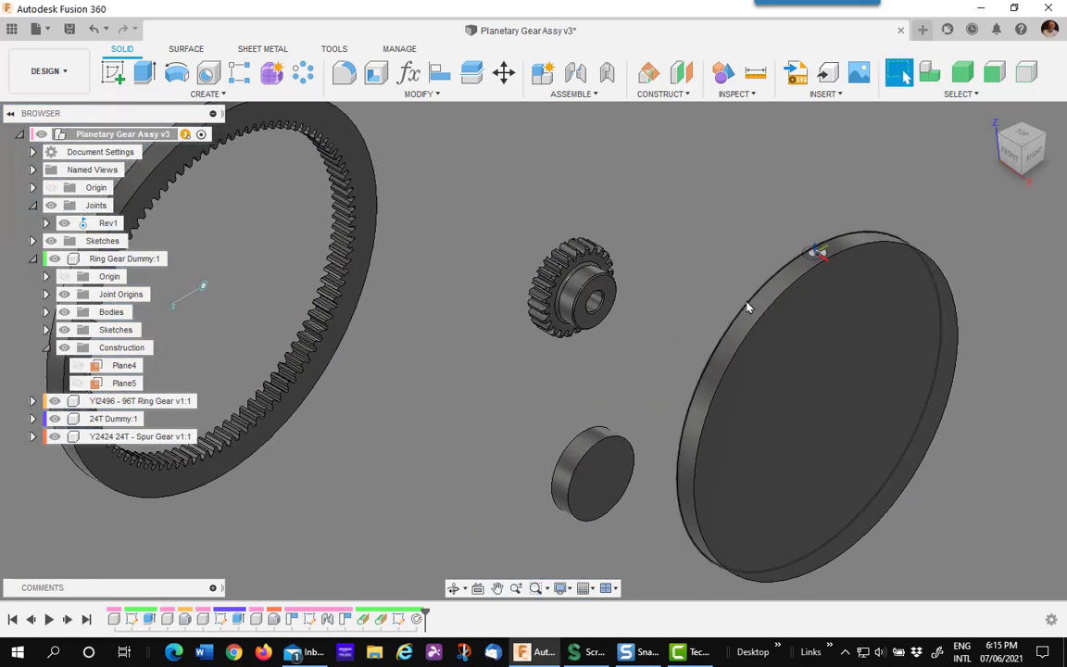
middle_drag(470, 164, 556, 231)
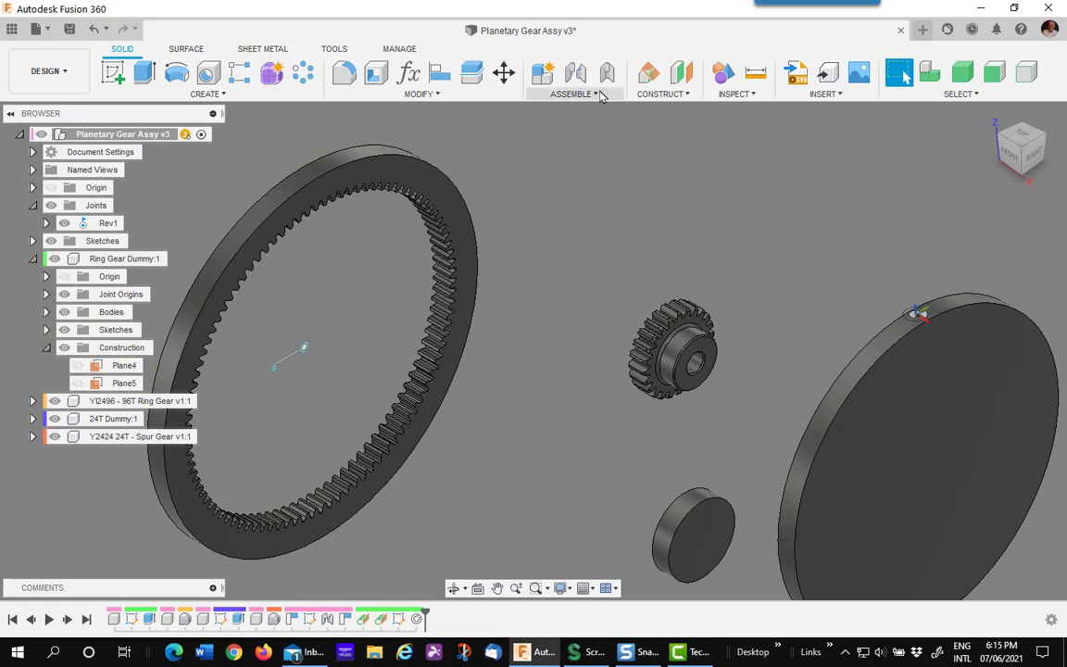
Join the dummy rim point to the 96T ring gear as Rev2, then hide the ring gear.
click(575, 74)
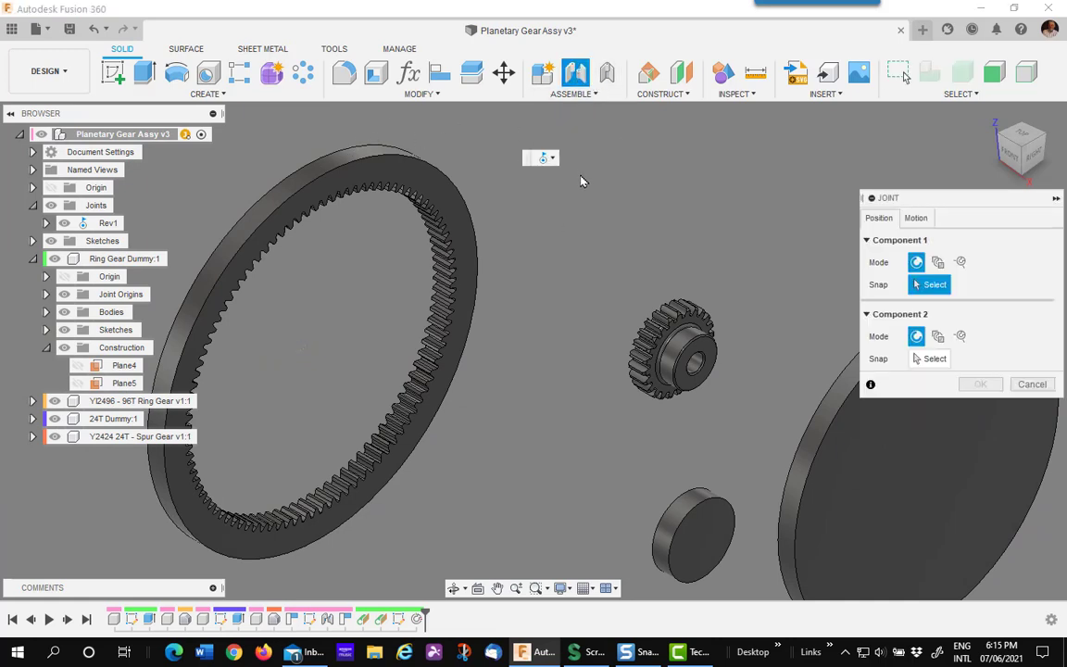
middle_drag(683, 229, 563, 154)
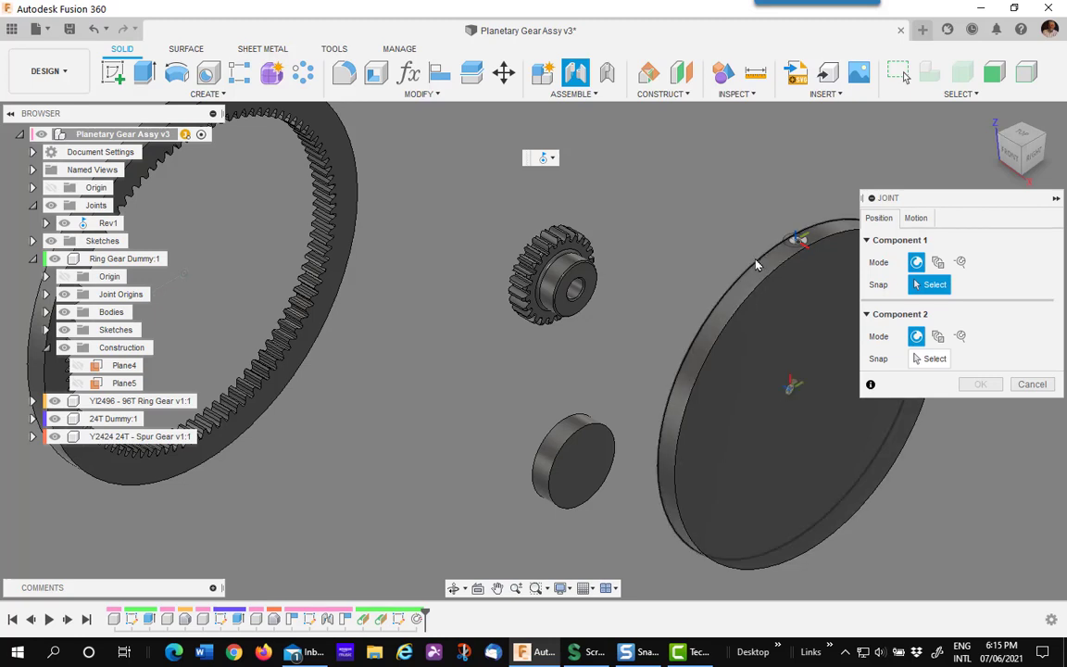
click(758, 262)
middle_drag(567, 230, 789, 333)
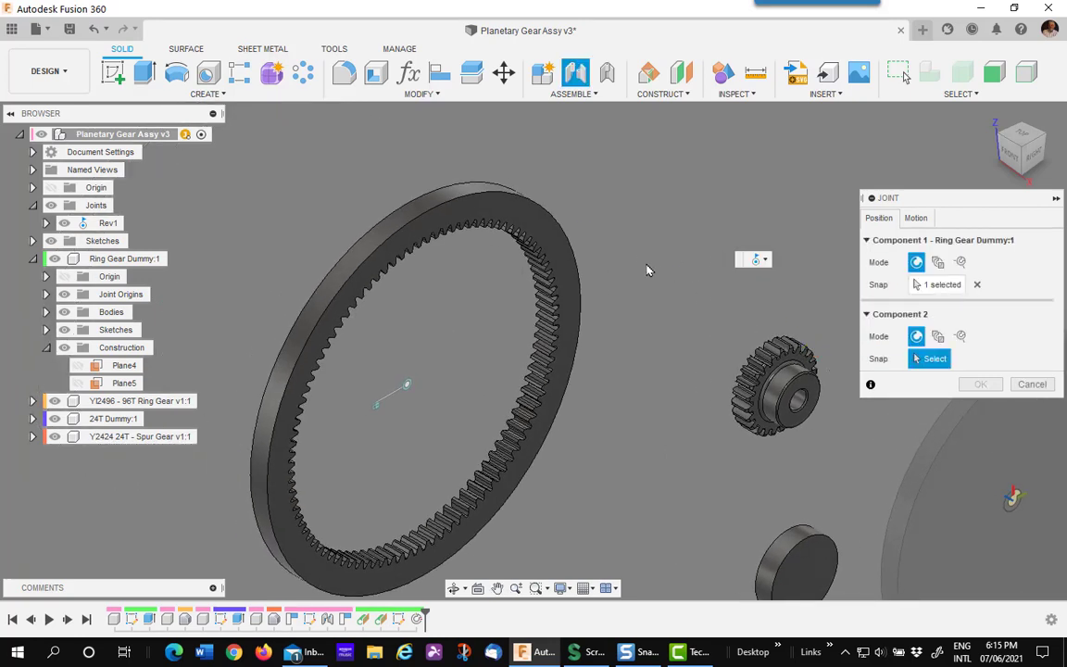
click(417, 203)
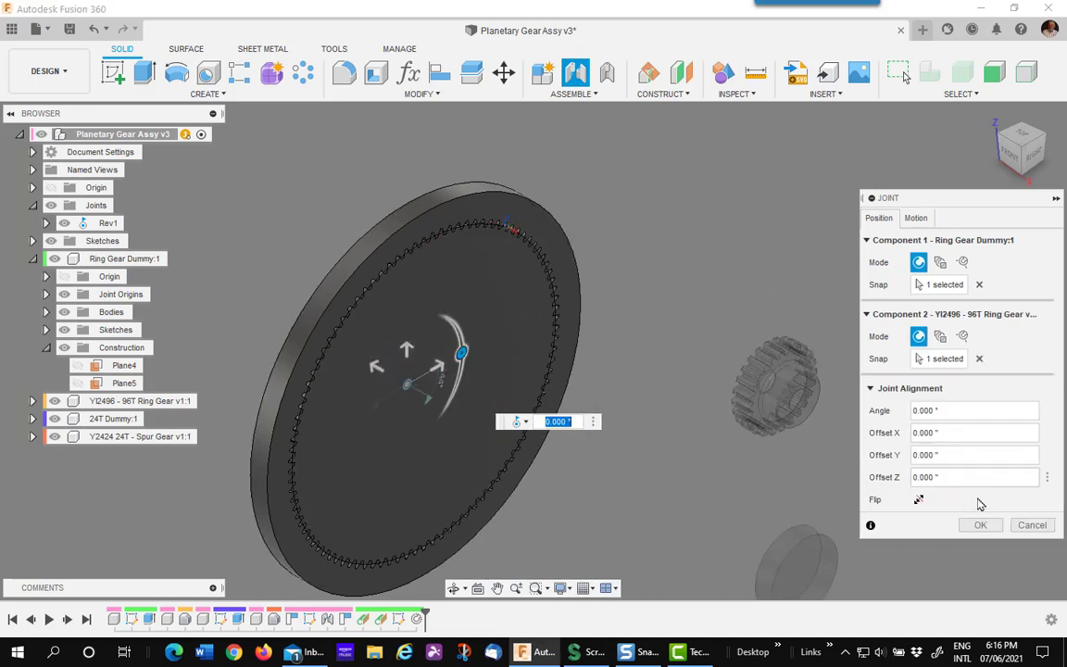
click(979, 525)
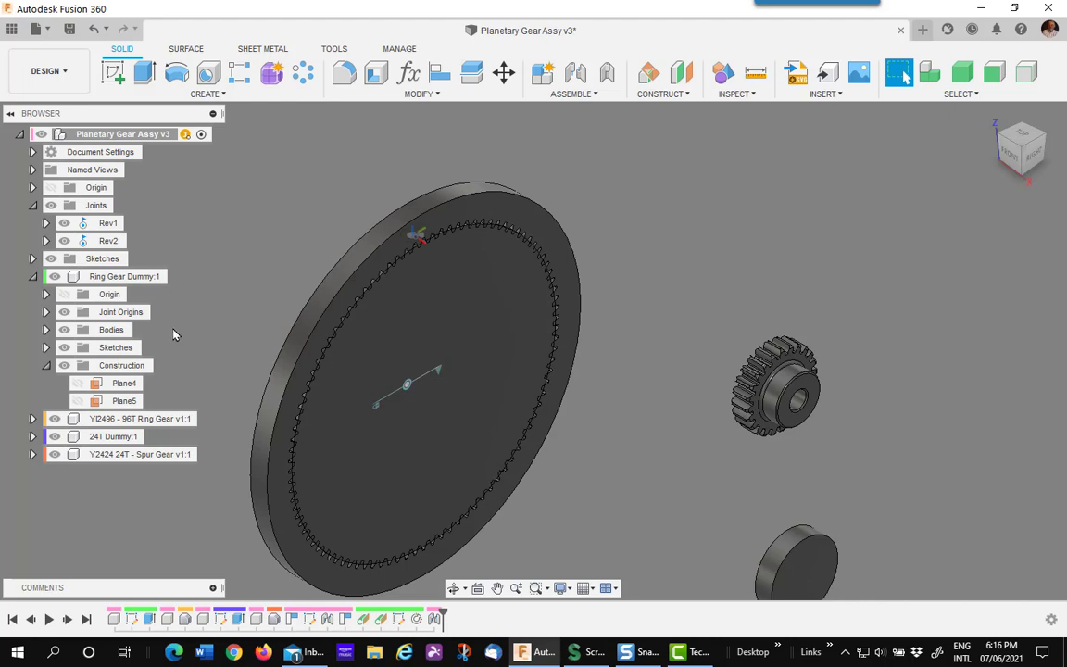
click(55, 419)
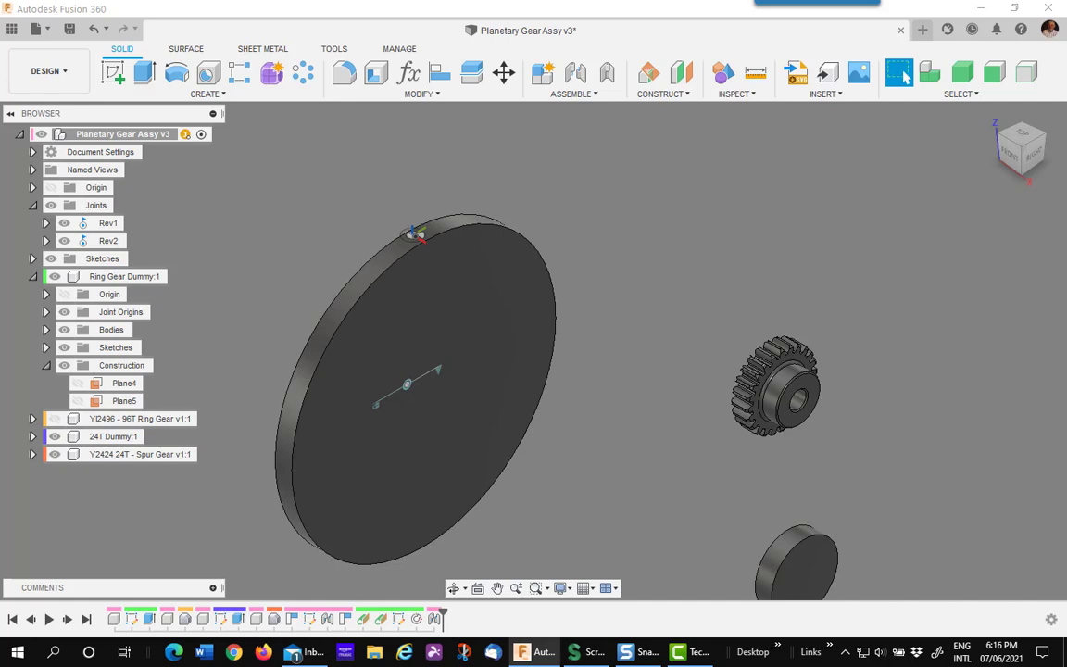
Make 24T Dummy:1 the active component.
middle_drag(415, 594, 411, 512)
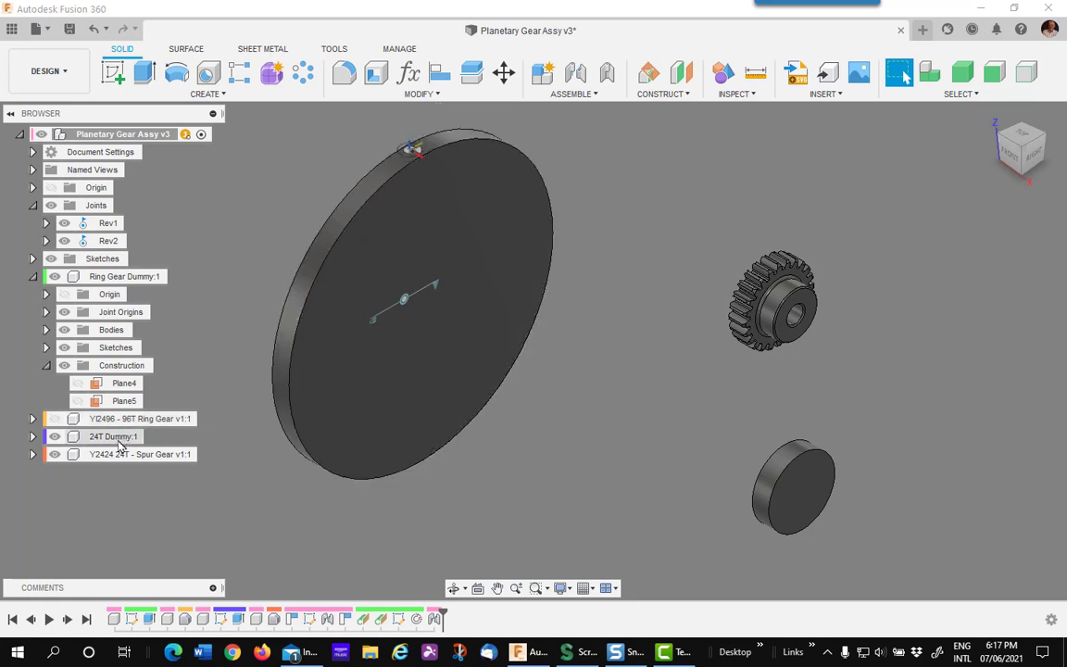
click(148, 437)
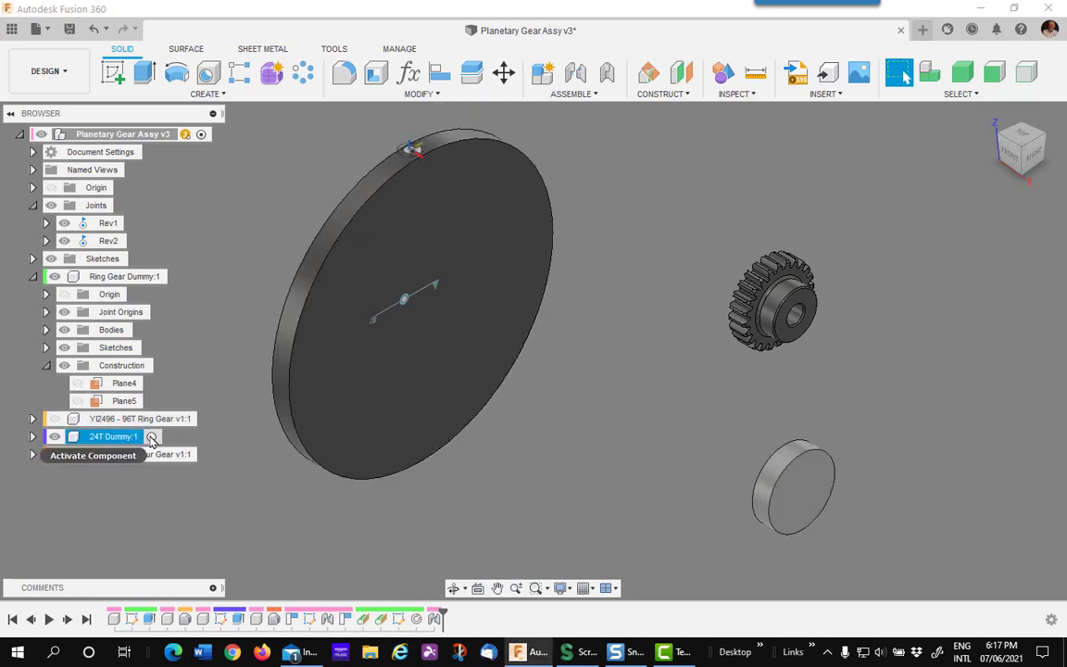
click(152, 437)
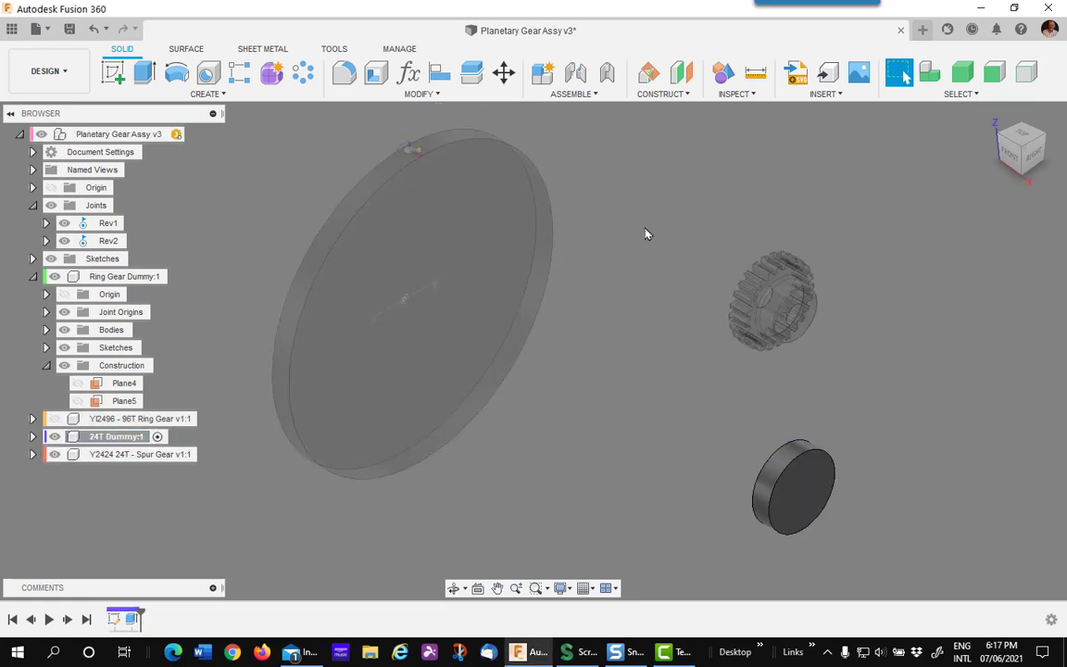
Add a tangent construction plane on the small 24T Dummy disc's curved face.
click(677, 95)
click(672, 143)
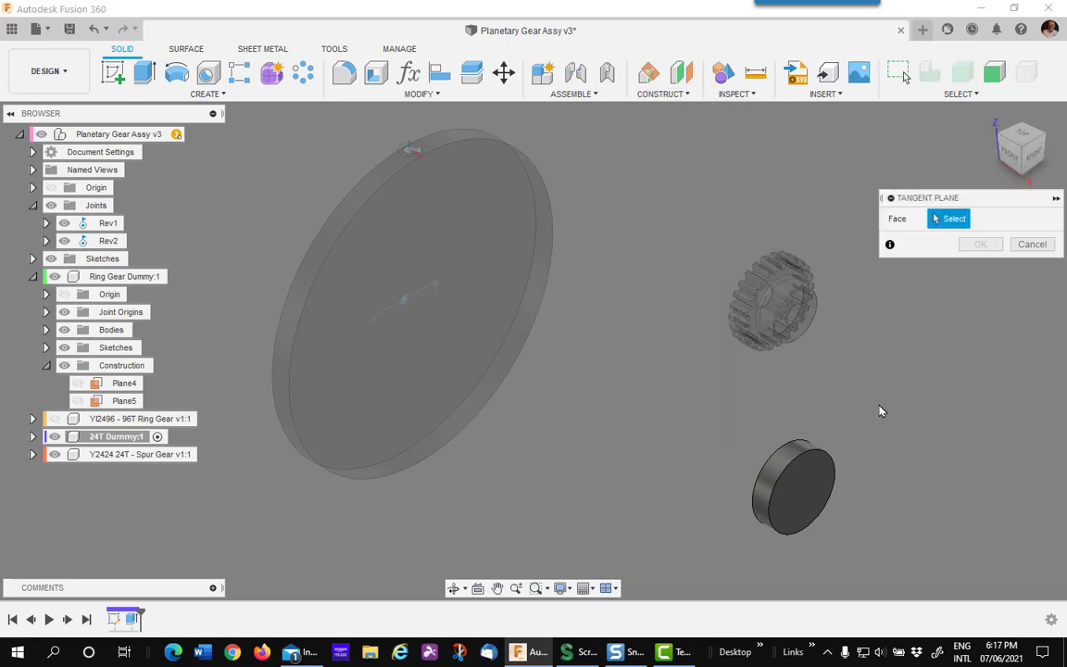
scroll(881, 411, up, 2)
click(788, 462)
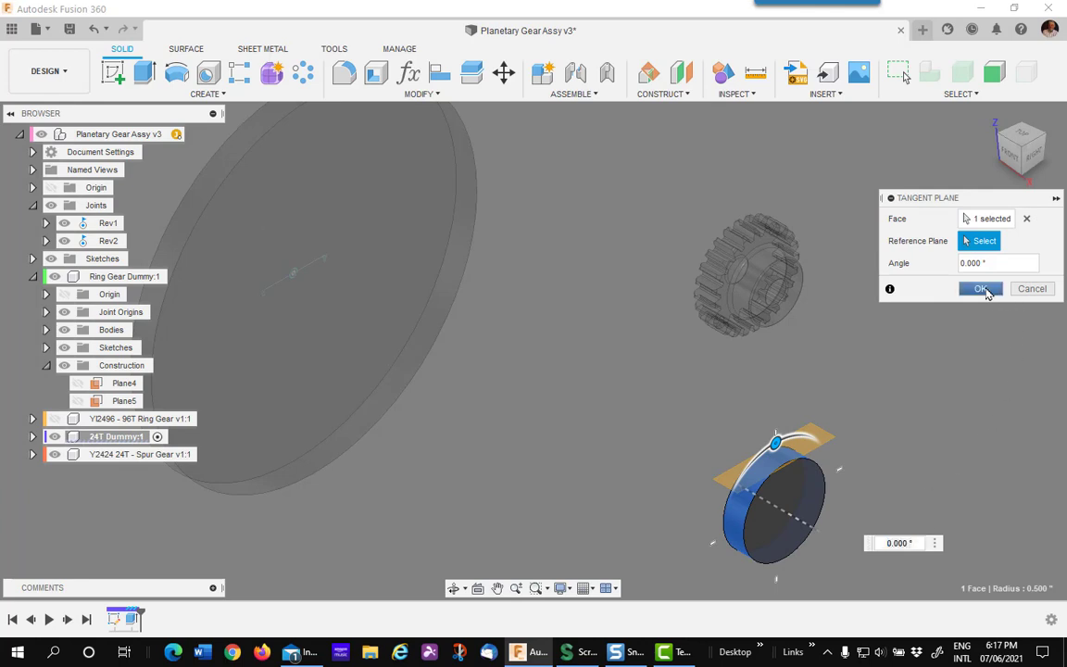
click(981, 288)
scroll(885, 375, up, 3)
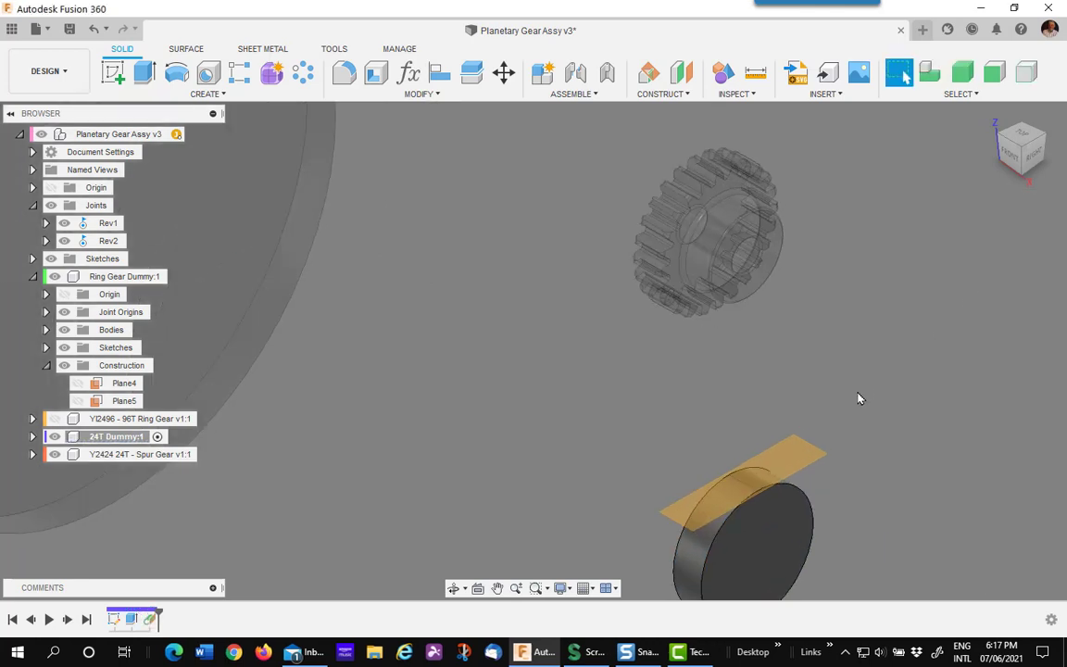
Sketch on the tangent plane with one point at its origin, finish, and return home.
right_click(778, 478)
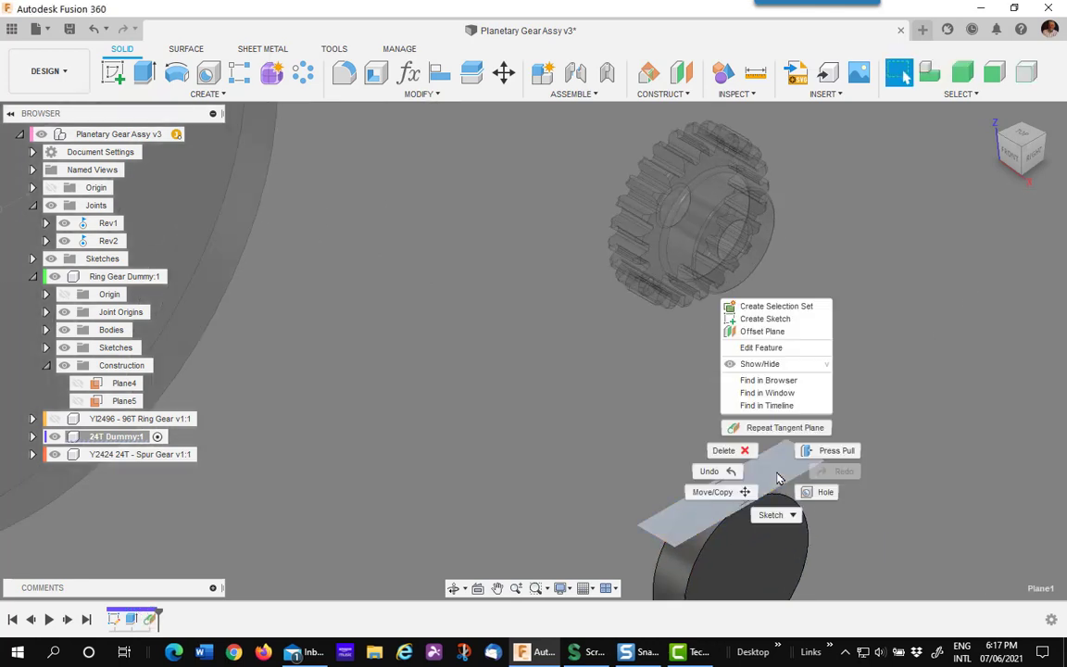
click(778, 319)
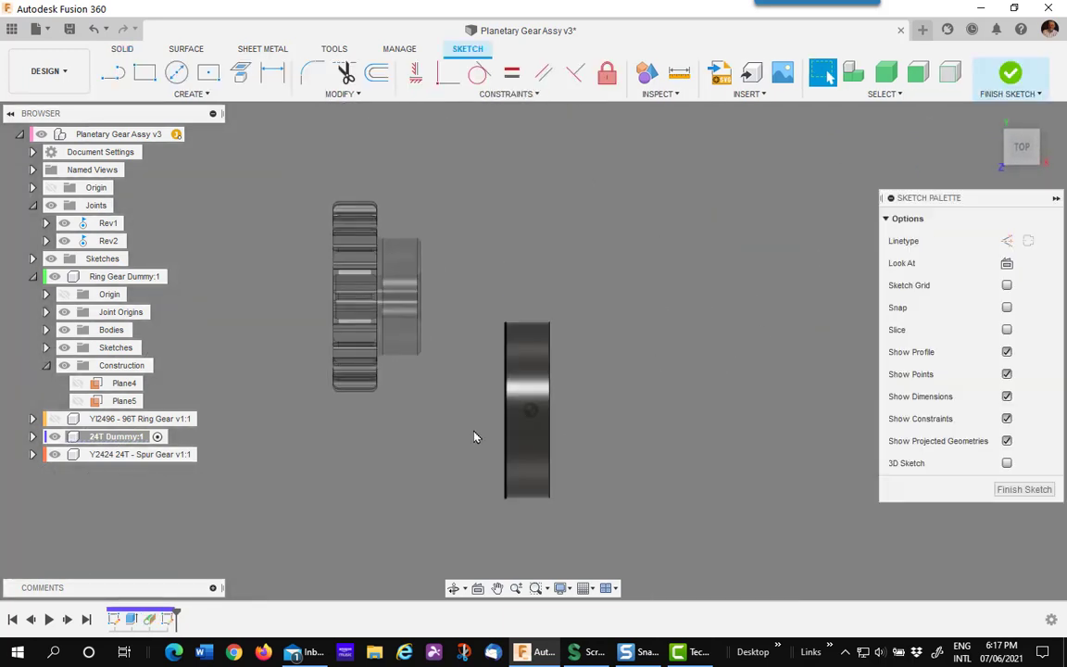
click(196, 98)
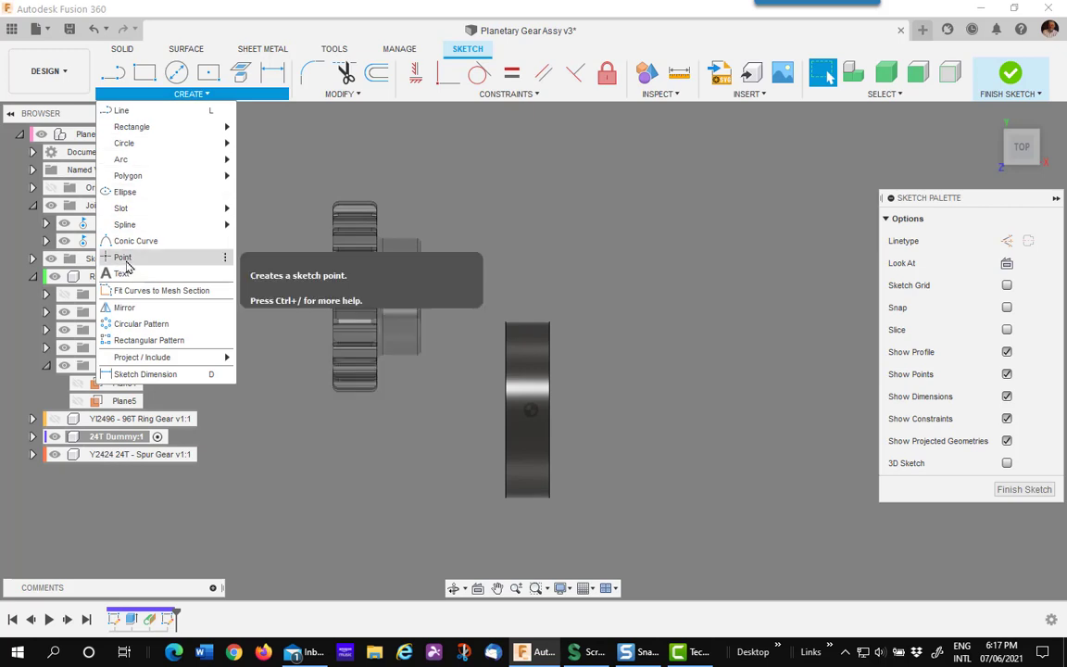
click(129, 260)
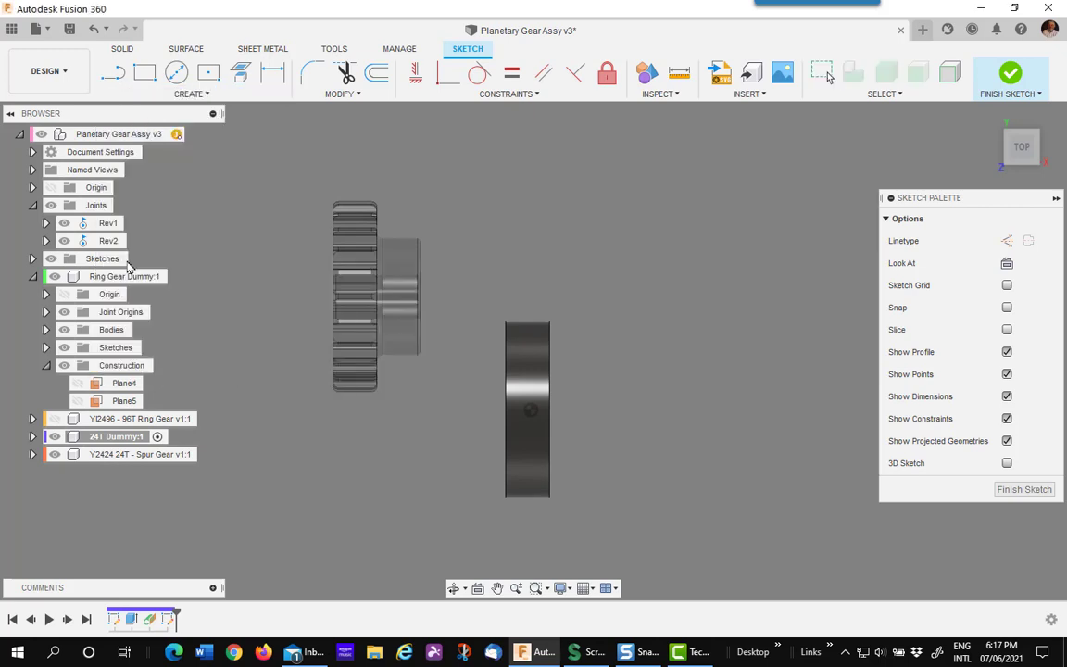
click(33, 436)
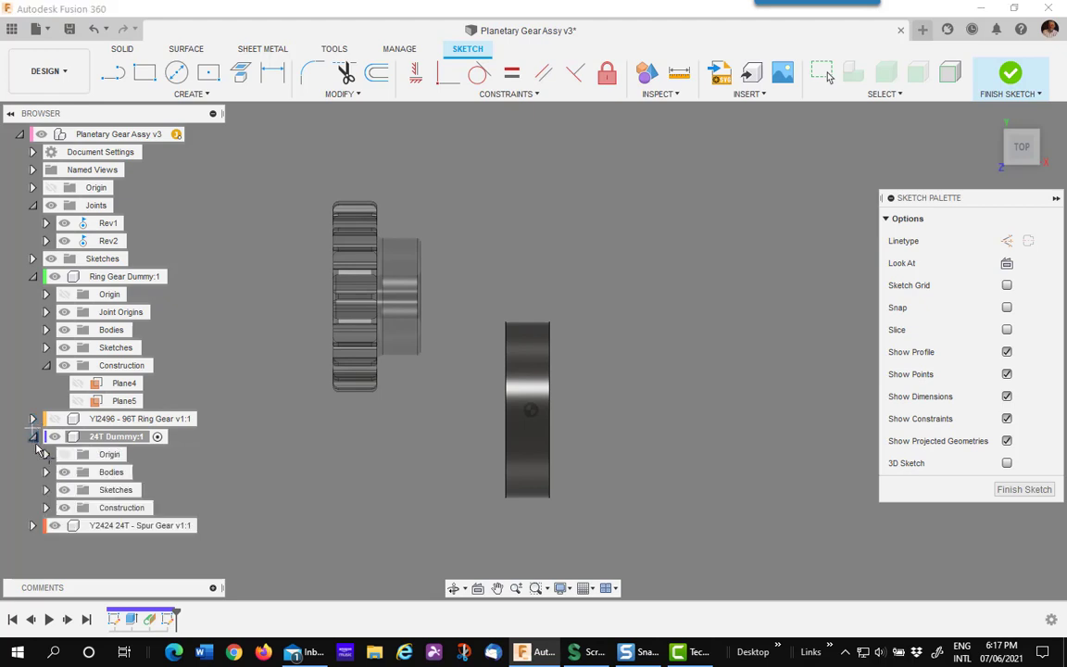
scroll(472, 410, up, 5)
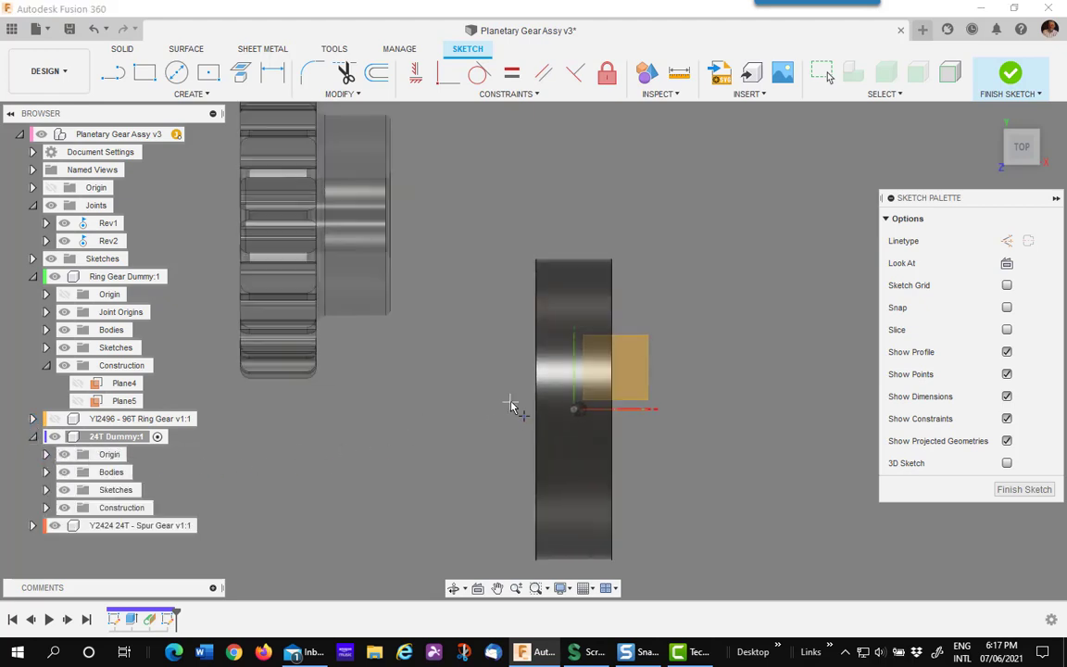
click(587, 411)
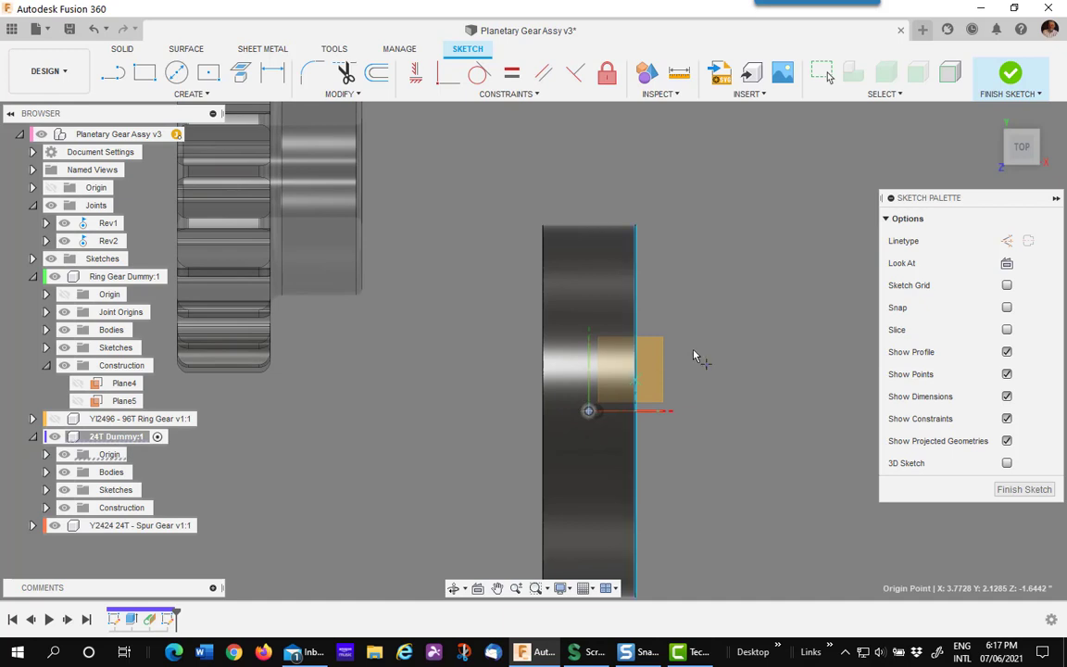
click(1009, 72)
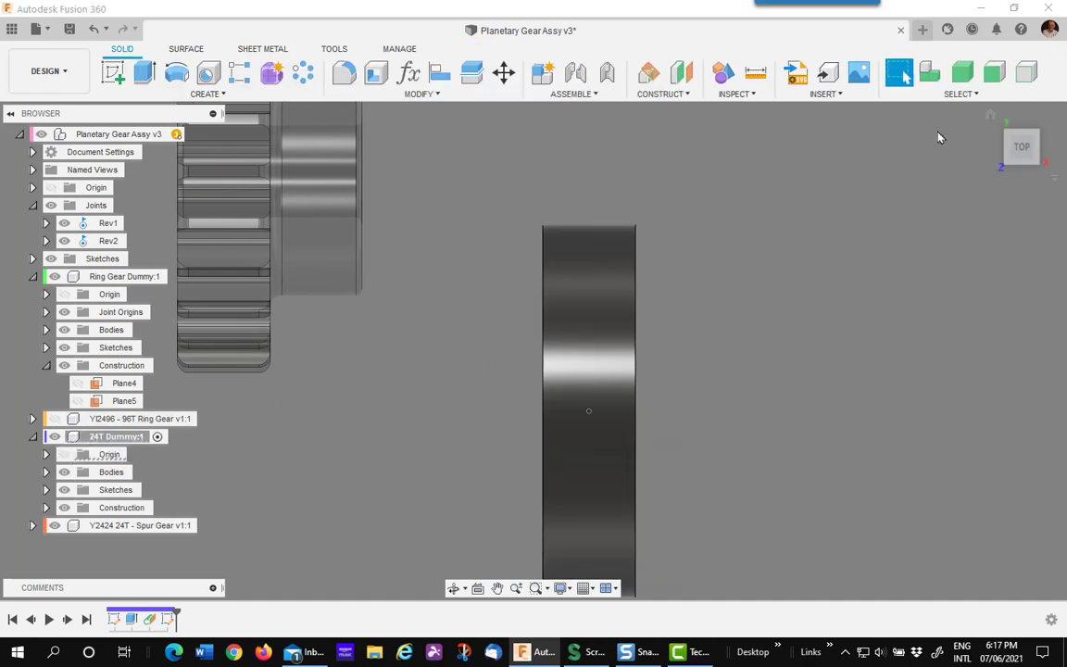
click(1000, 123)
Place a joint origin at the sketch point on the 24T Dummy disc's top edge.
scroll(768, 361, up, 2)
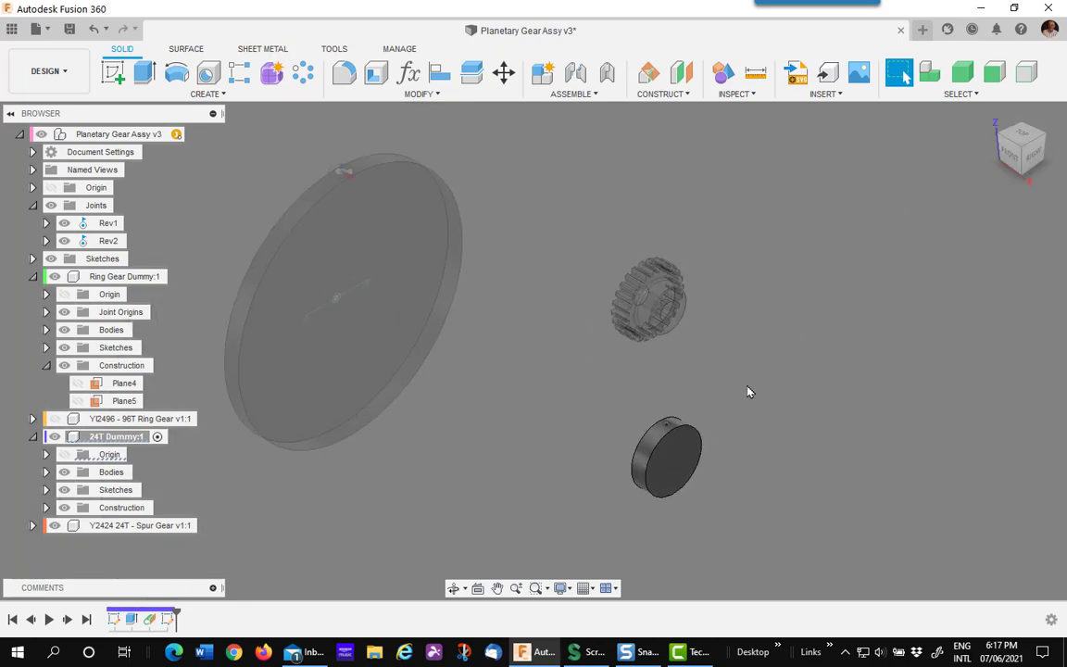
click(581, 97)
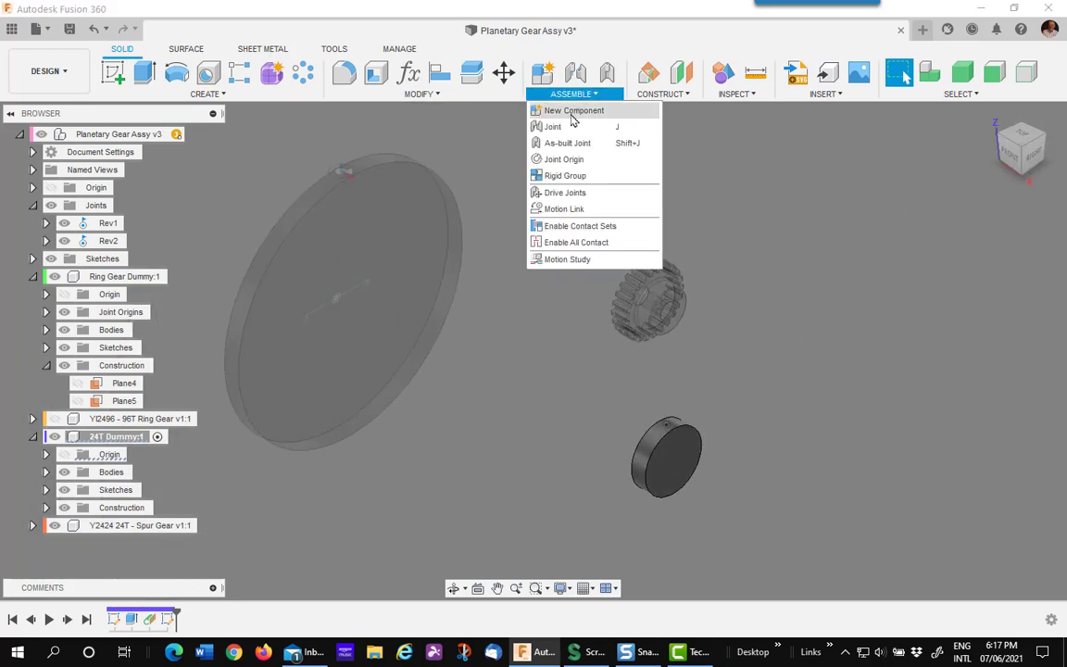
click(563, 159)
click(667, 453)
scroll(656, 394, up, 3)
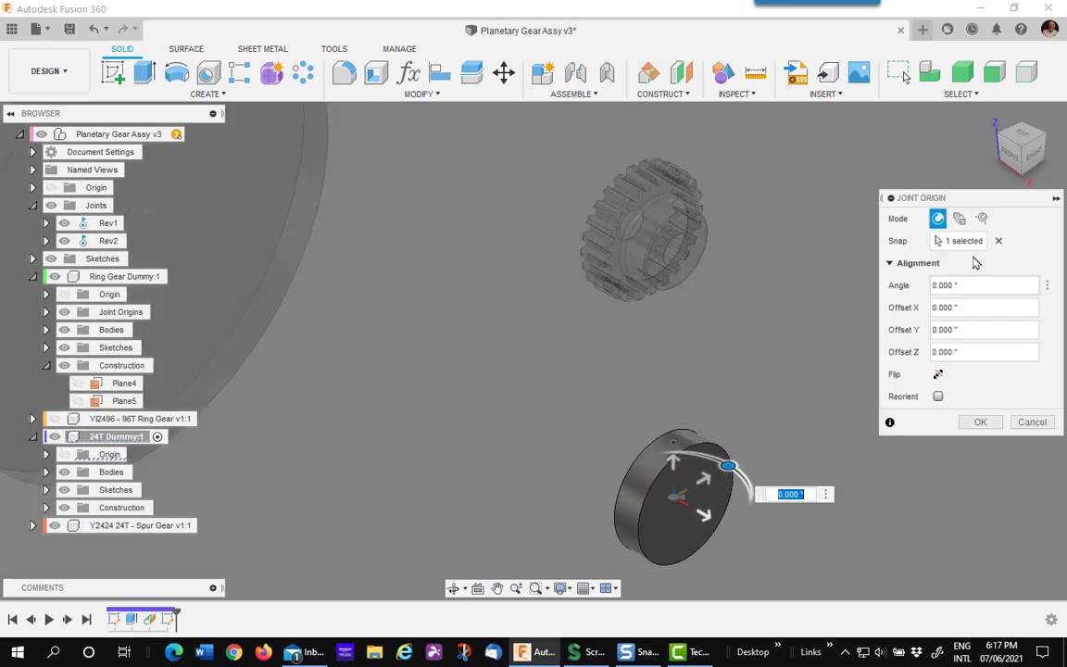
click(681, 446)
shift+middle_drag(681, 446, 674, 441)
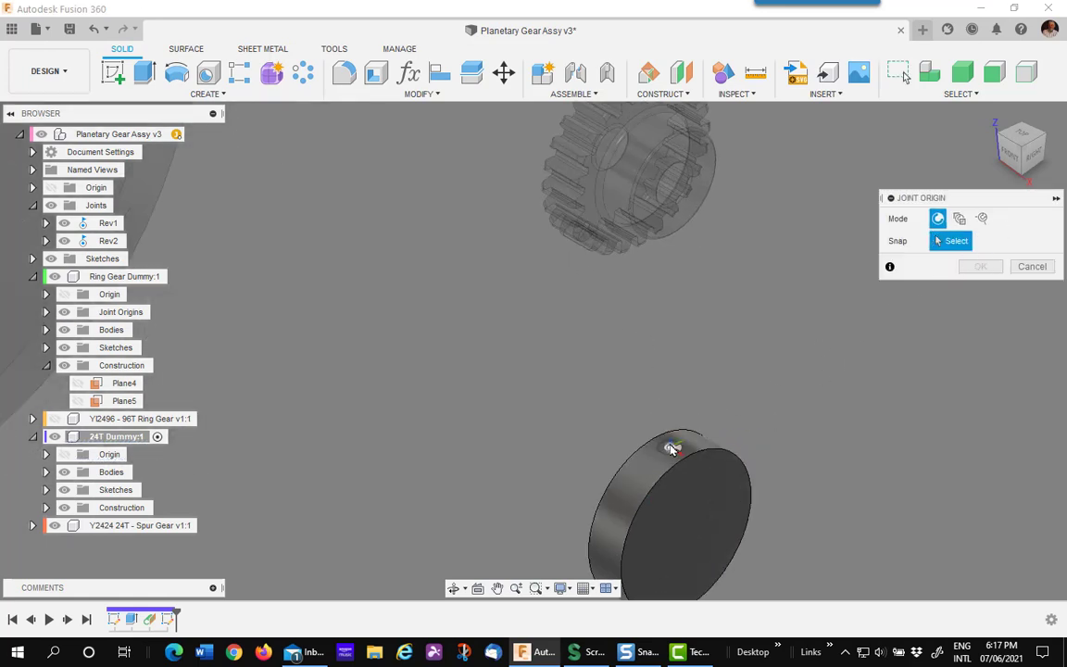
click(673, 444)
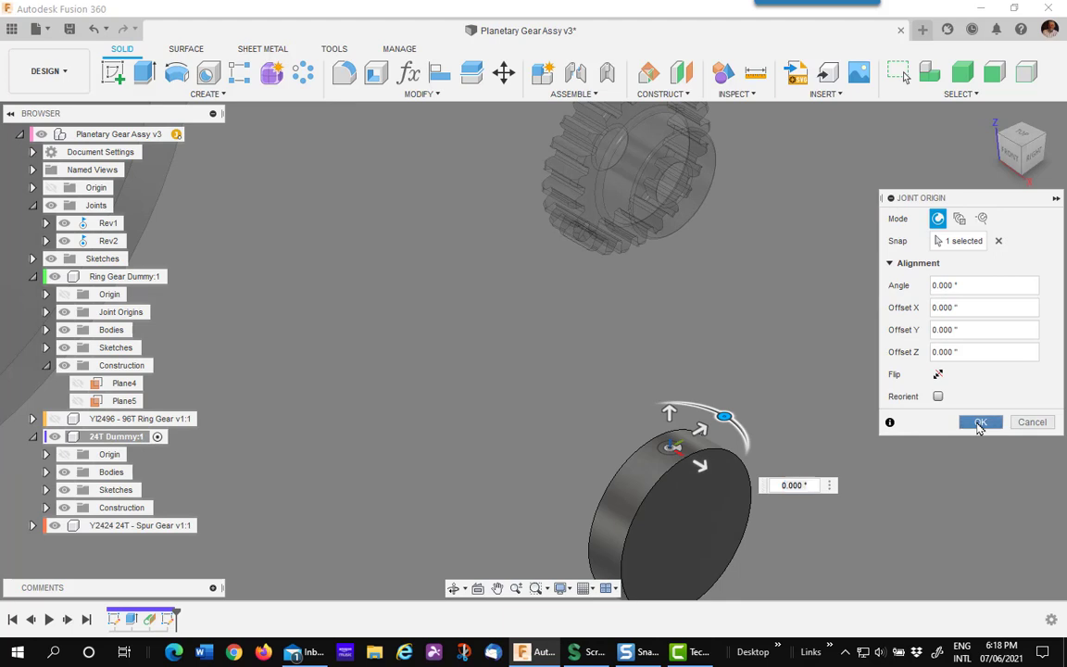
click(977, 423)
scroll(513, 338, down, 2)
scroll(481, 344, down, 2)
scroll(531, 388, down, 2)
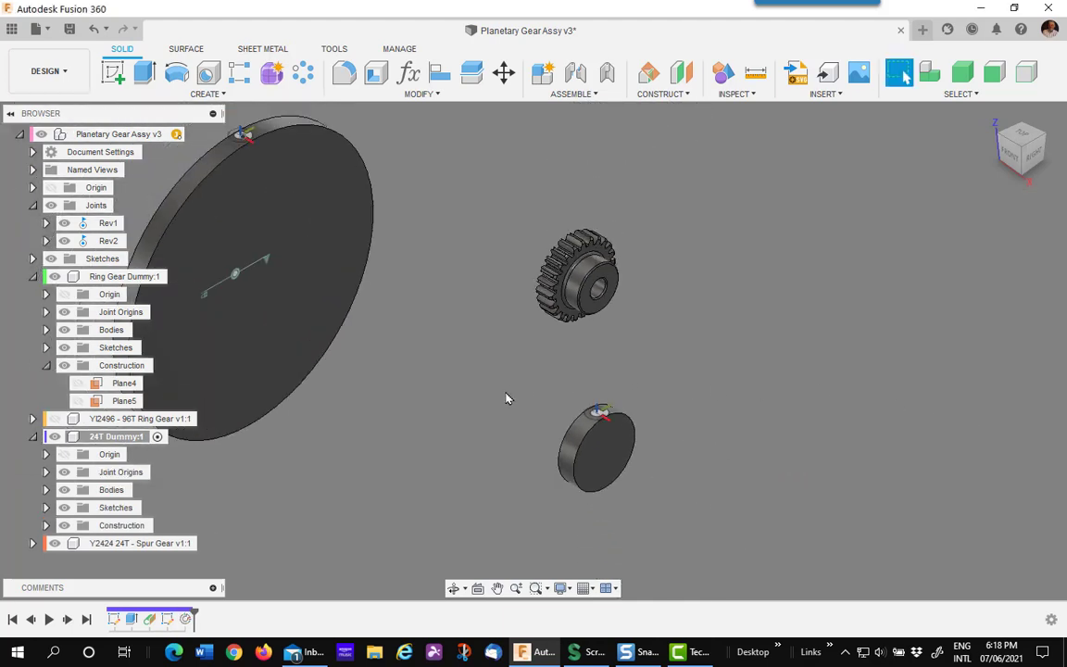
shift+middle_drag(507, 397, 268, 246)
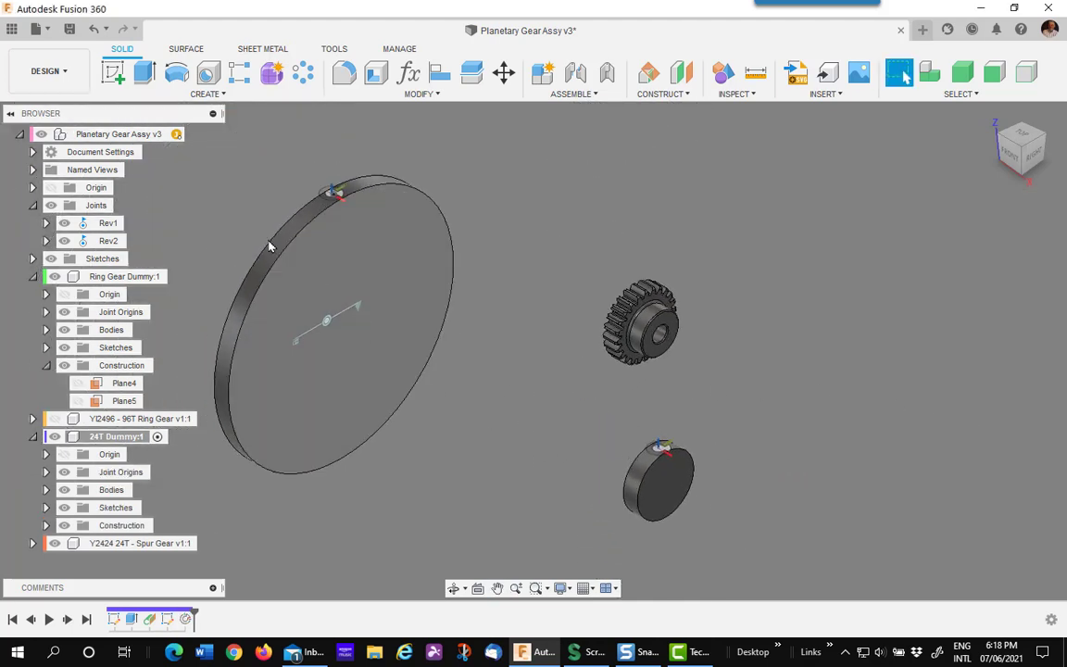
From the root assembly, rigidly join the 24T Dummy's joint origin to the Ring Gear Dummy's rim origin.
click(191, 135)
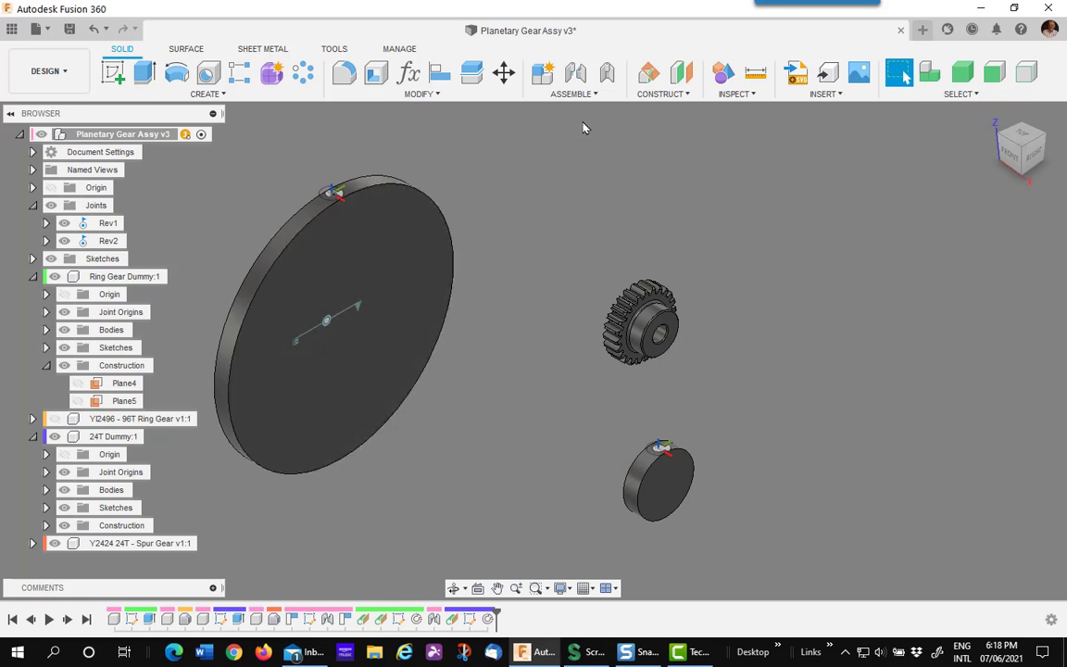
click(575, 74)
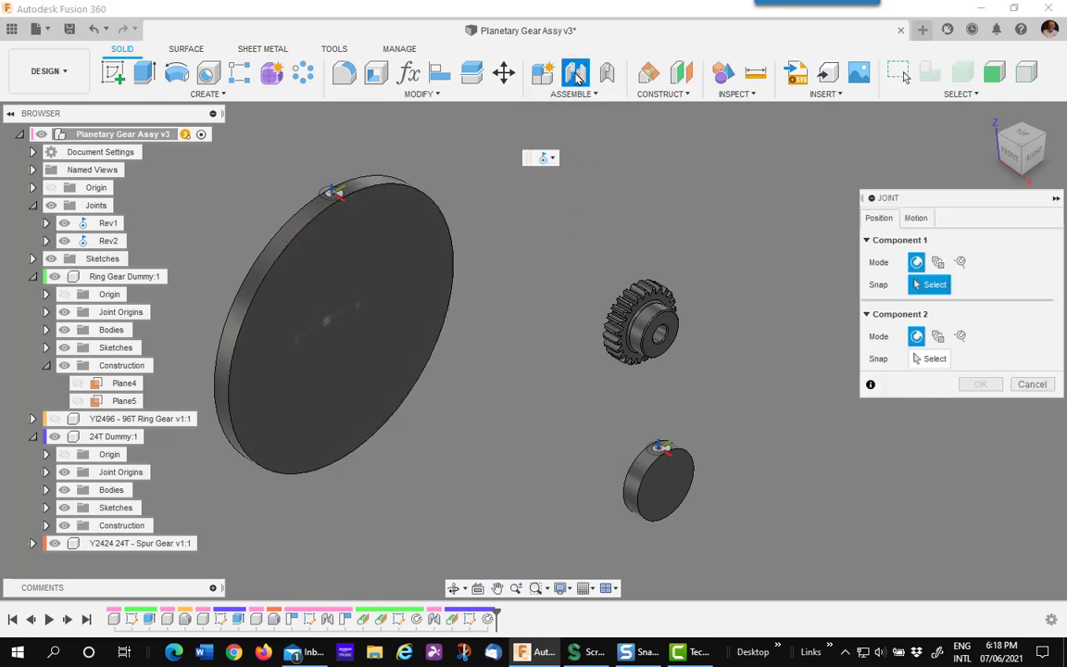
click(546, 161)
click(553, 176)
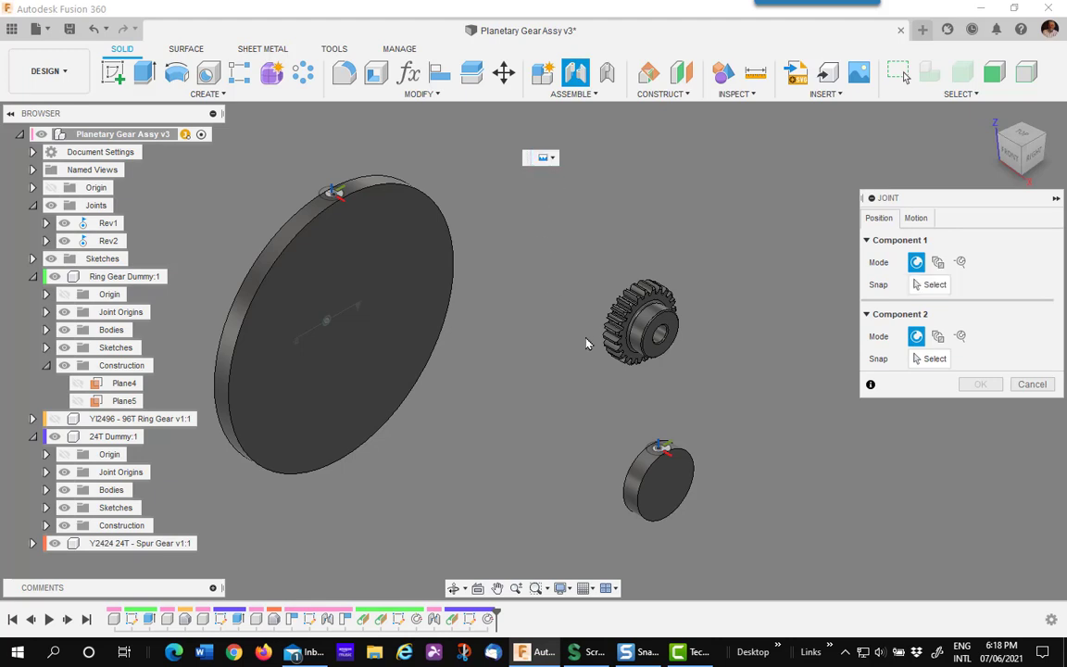
scroll(616, 370, up, 3)
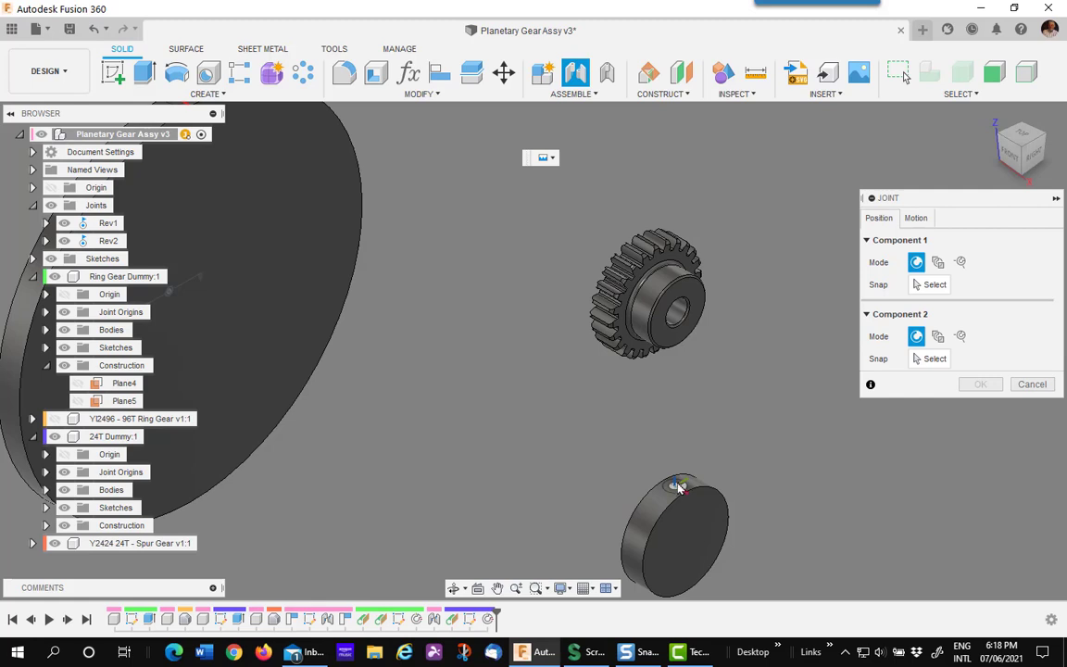
click(930, 285)
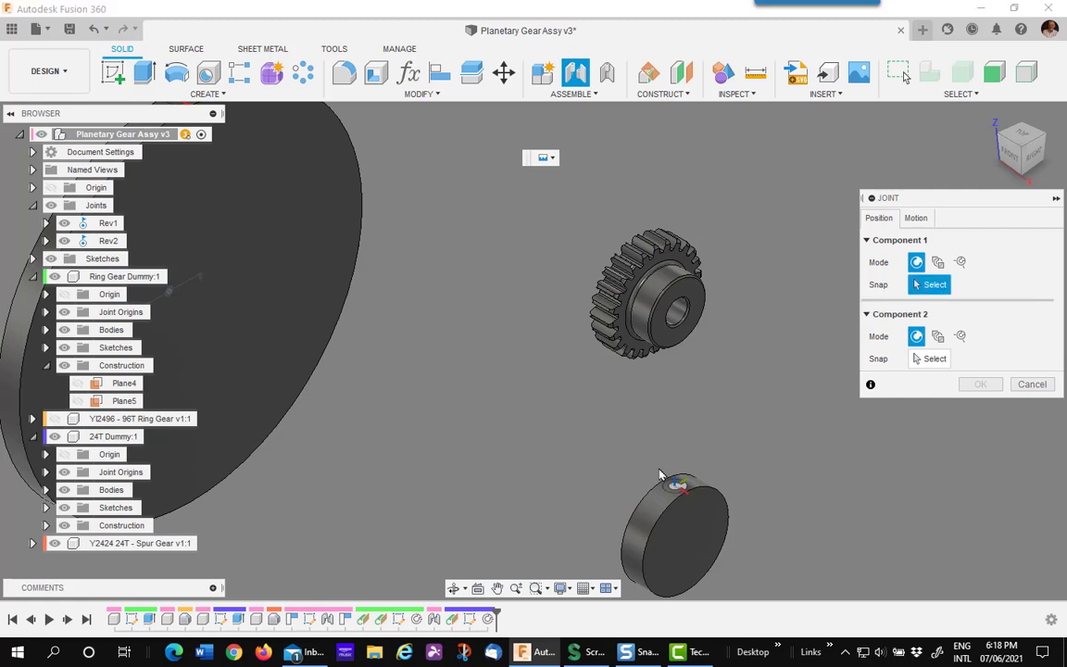
click(676, 491)
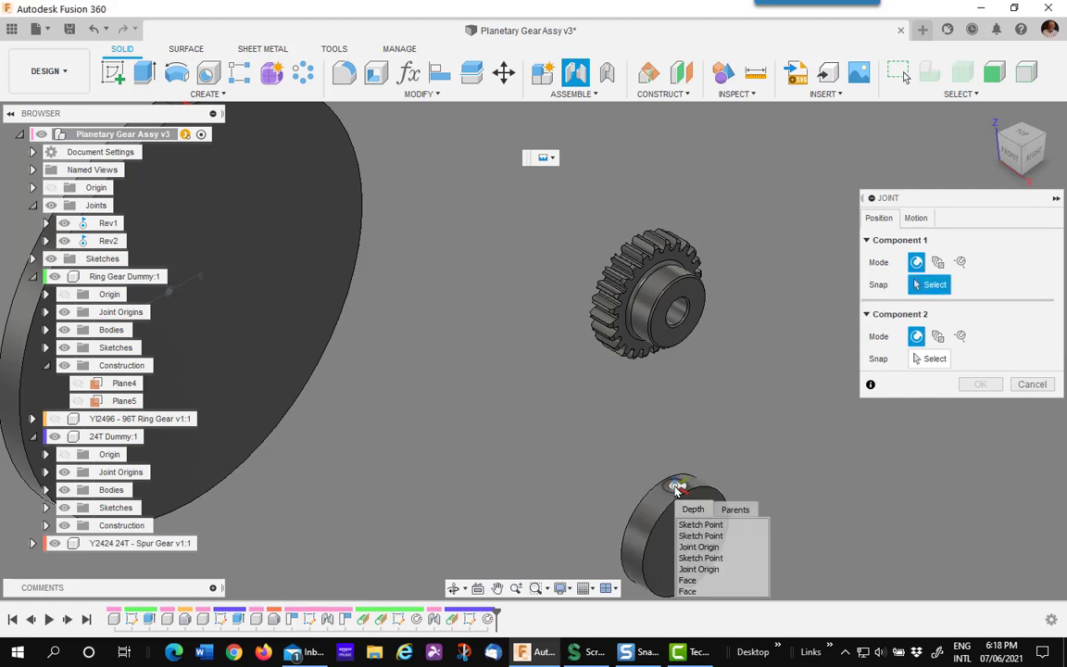
click(709, 554)
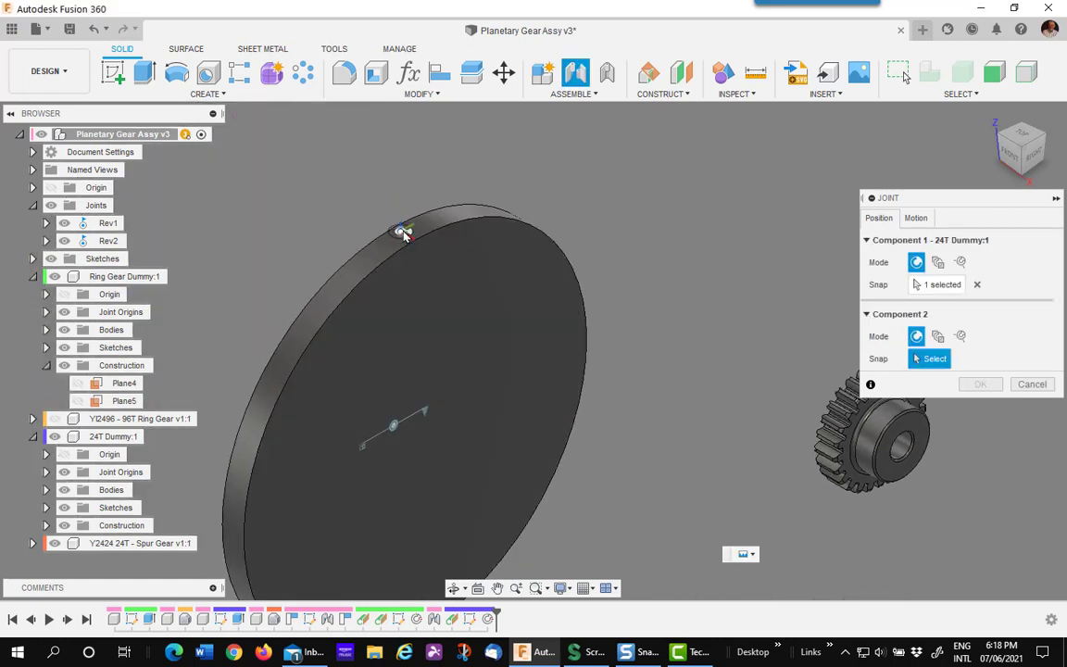
click(403, 233)
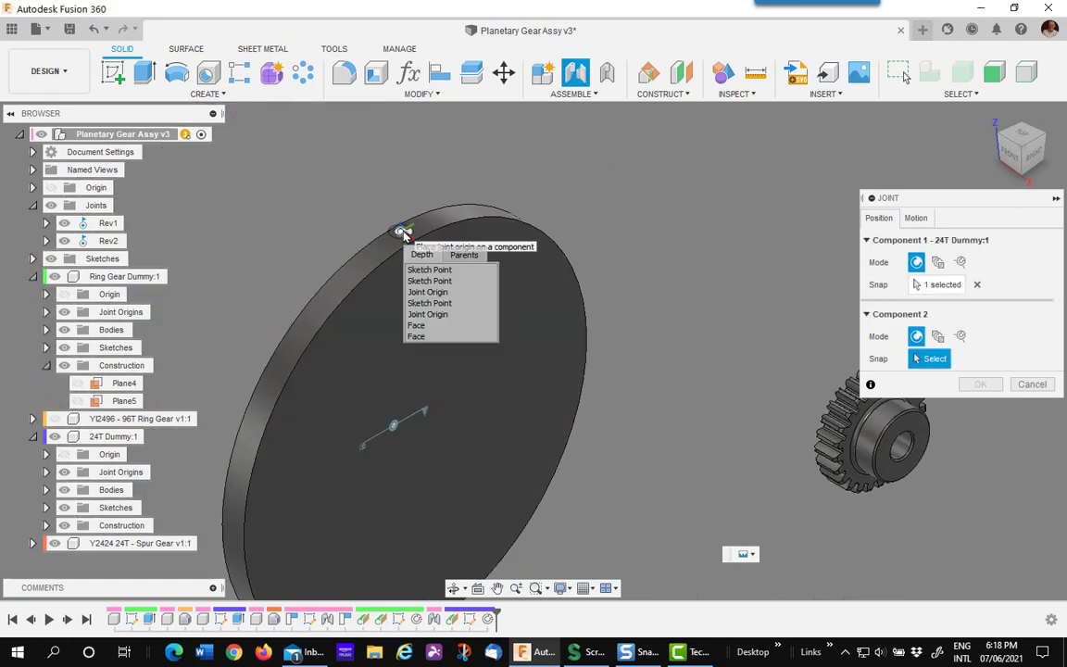
click(437, 293)
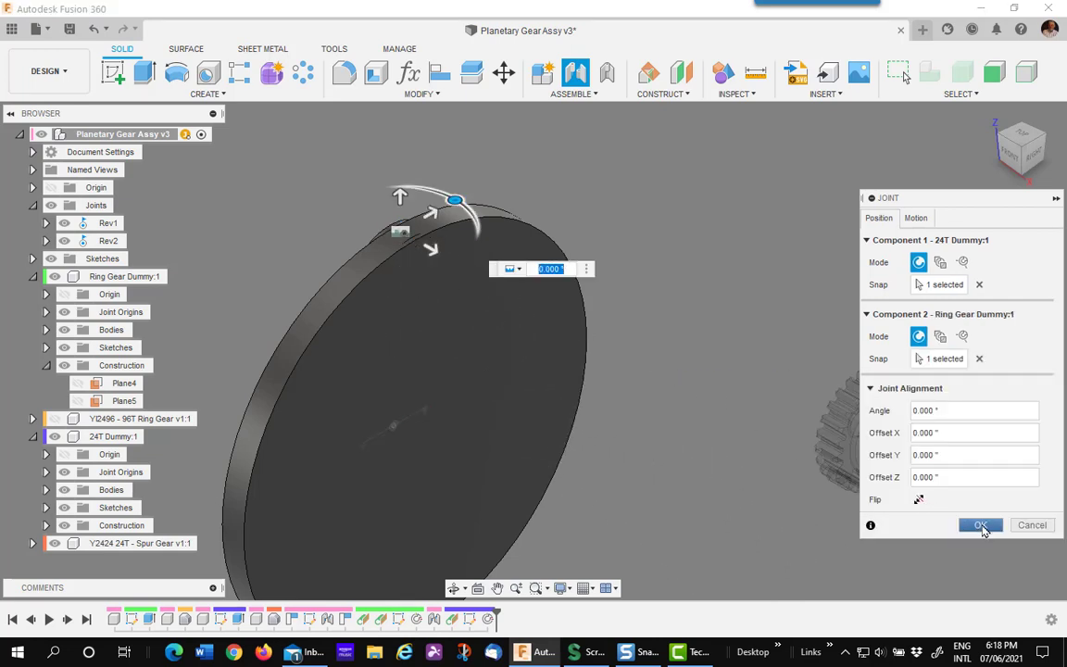
click(981, 525)
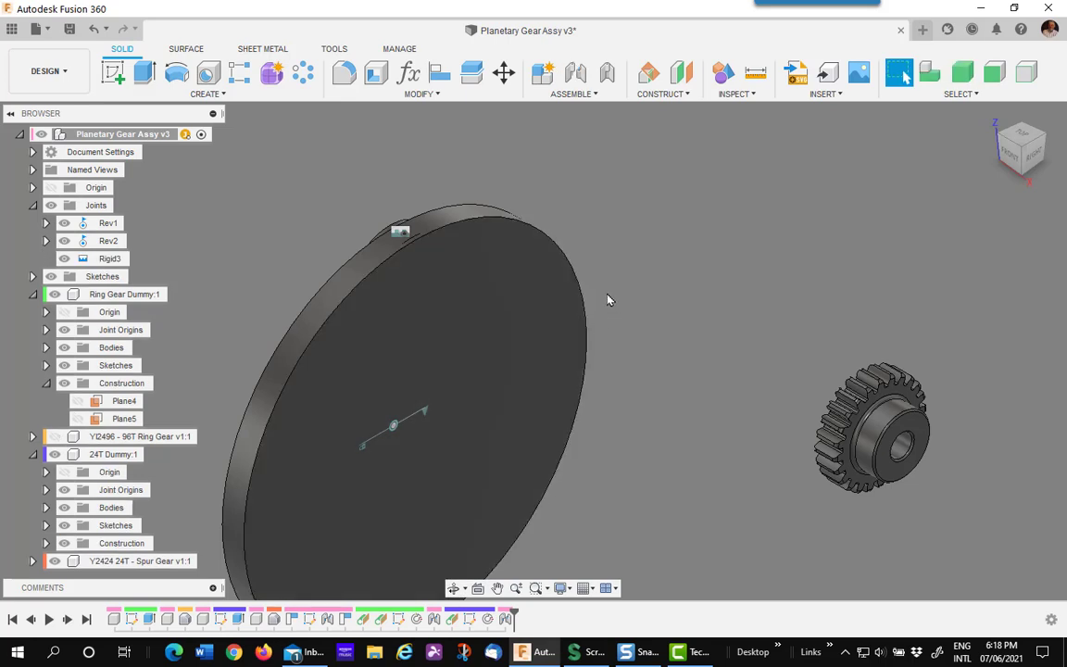
shift+middle_drag(608, 300, 478, 373)
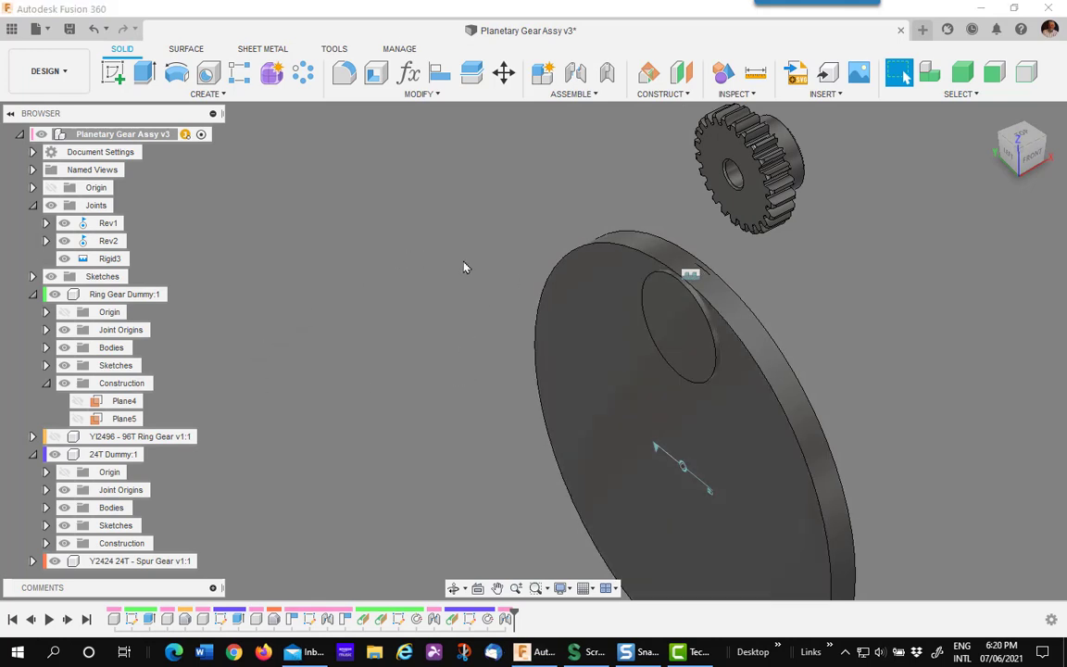
middle_drag(465, 267, 400, 255)
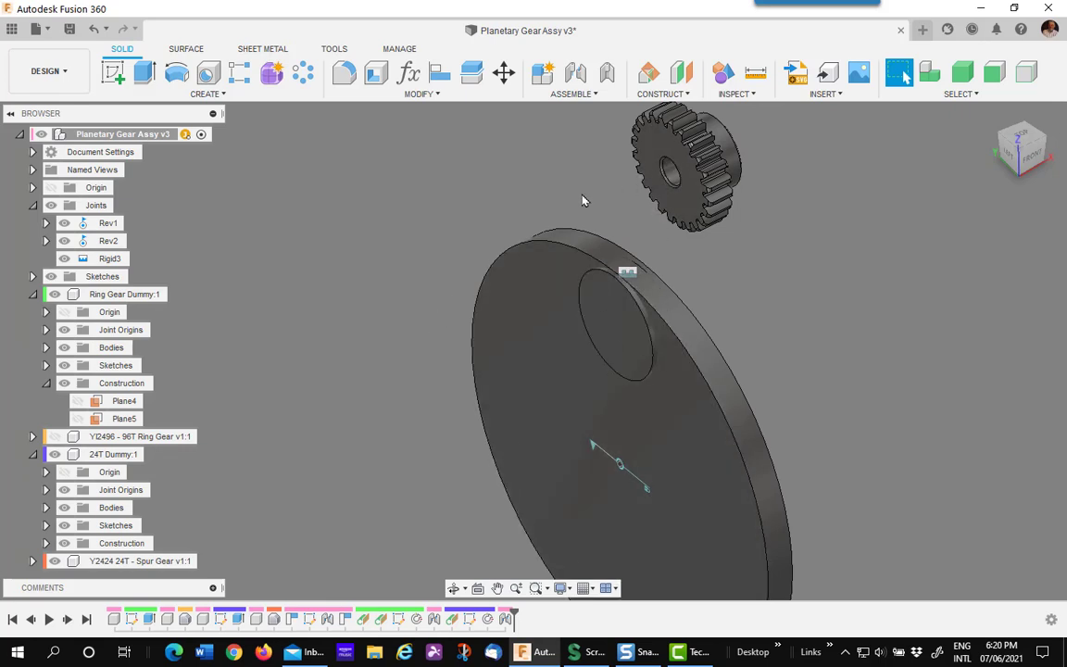
Add revolute joint Rev4 from the 24T spur gear's bore to the 24T Dummy disc's centre.
click(575, 72)
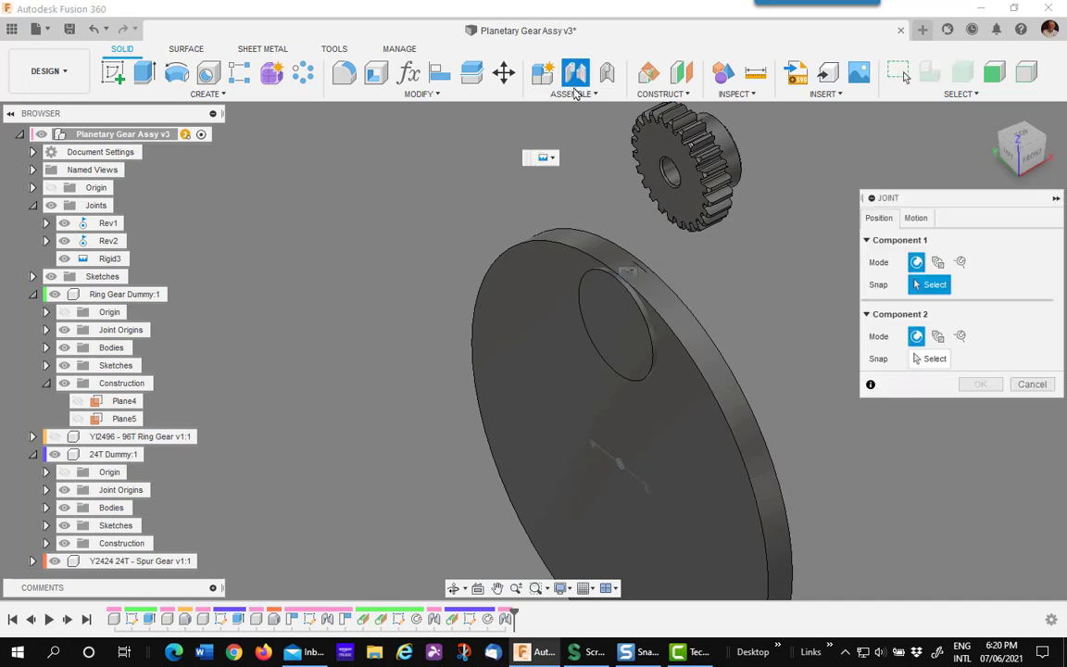
click(554, 159)
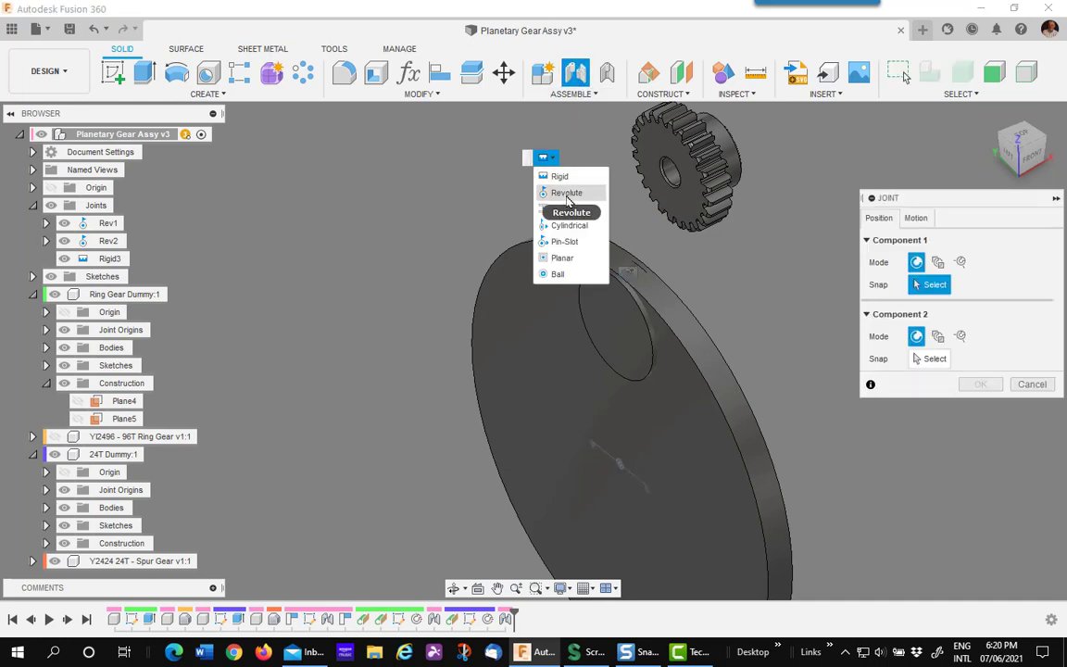
click(565, 193)
click(929, 284)
scroll(530, 294, up, 5)
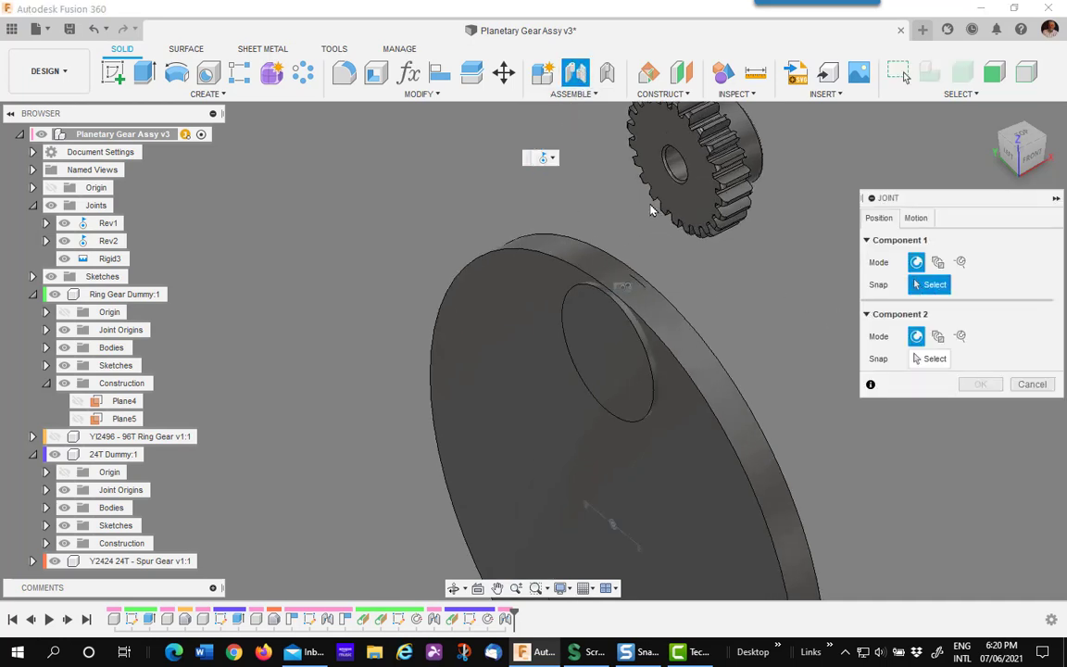
scroll(530, 295, up, 4)
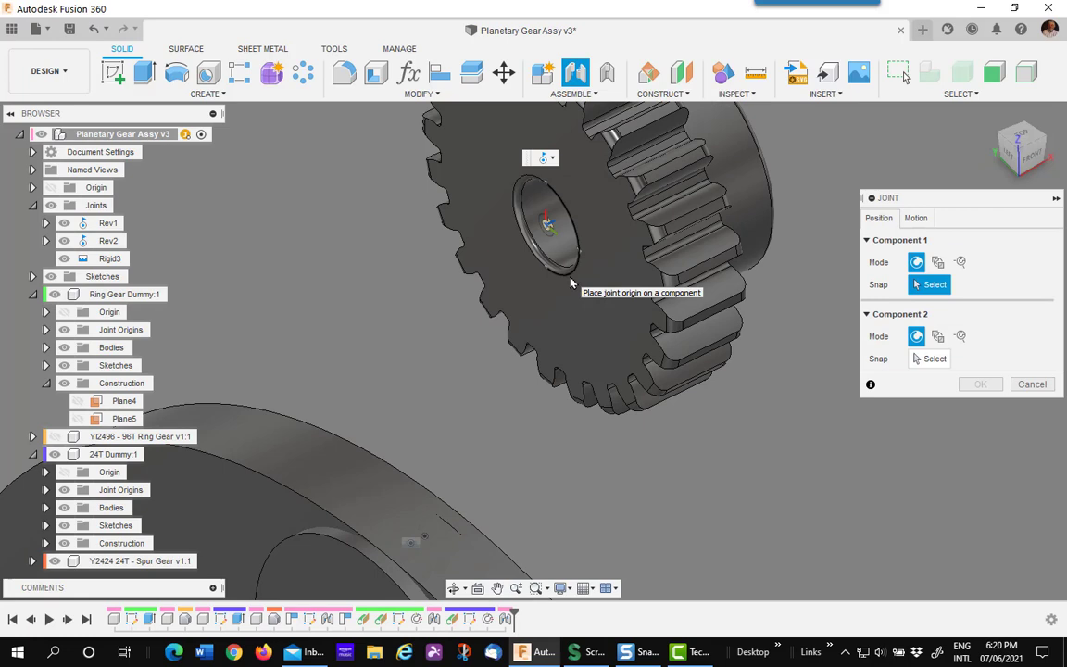
click(572, 283)
middle_drag(466, 330, 464, 179)
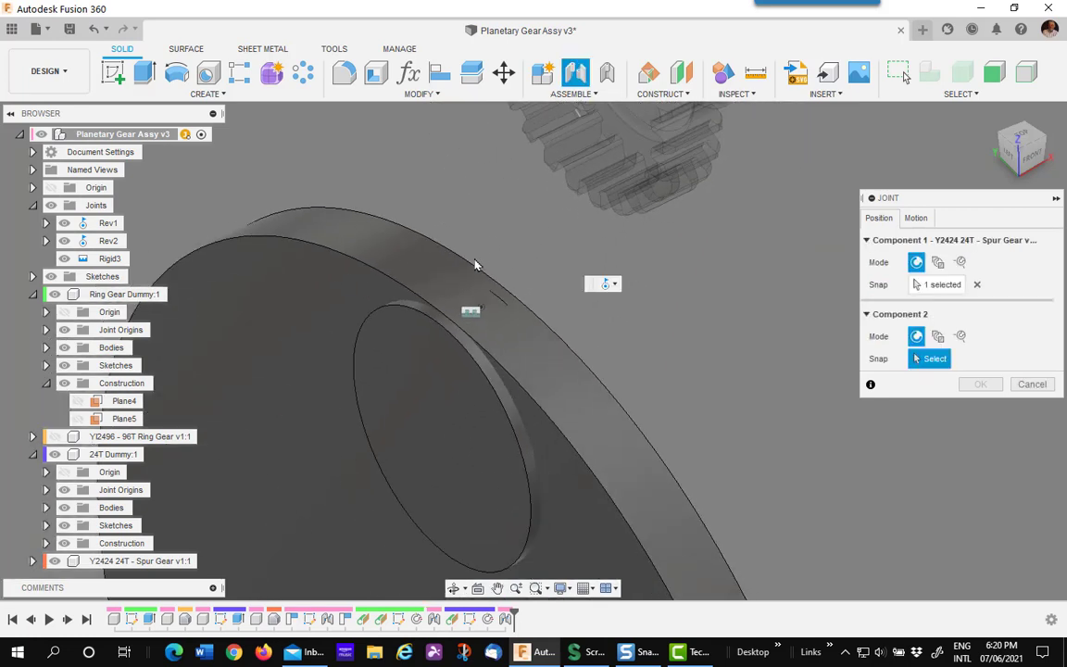
click(435, 321)
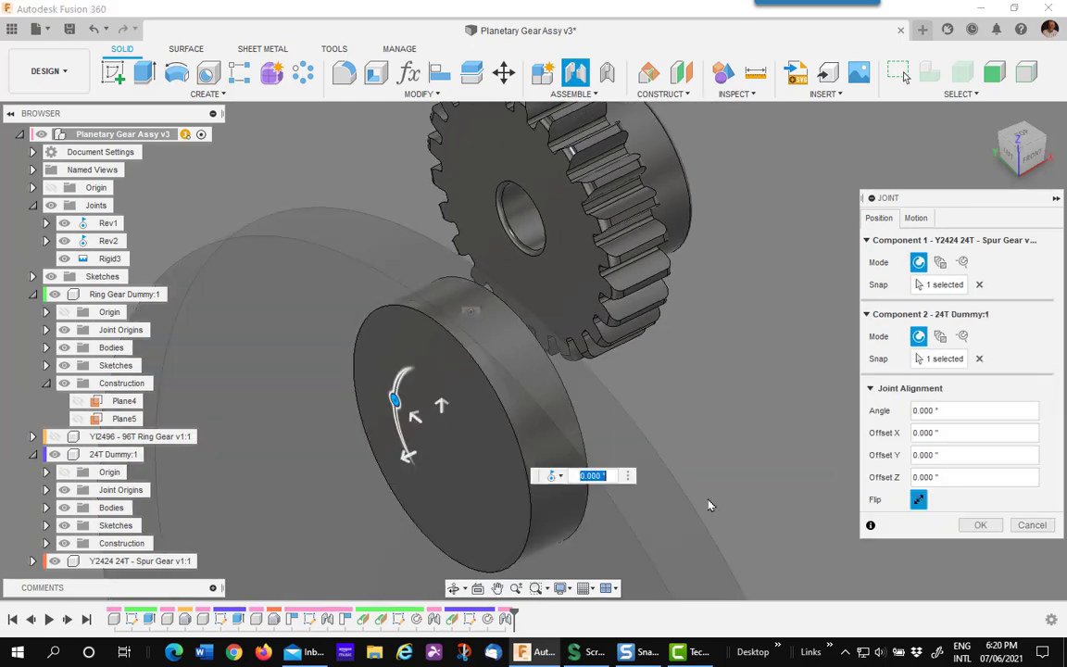
click(979, 525)
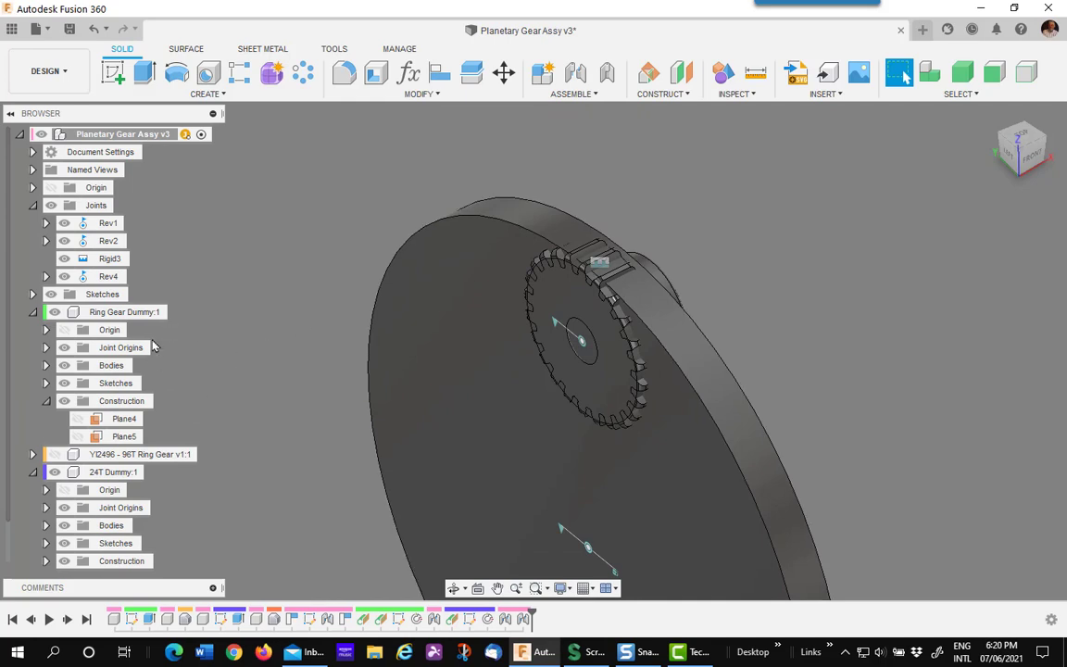
Hide the Ring Gear Dummy, show the 96T ring gear, and view the meshing gears from the left.
click(55, 312)
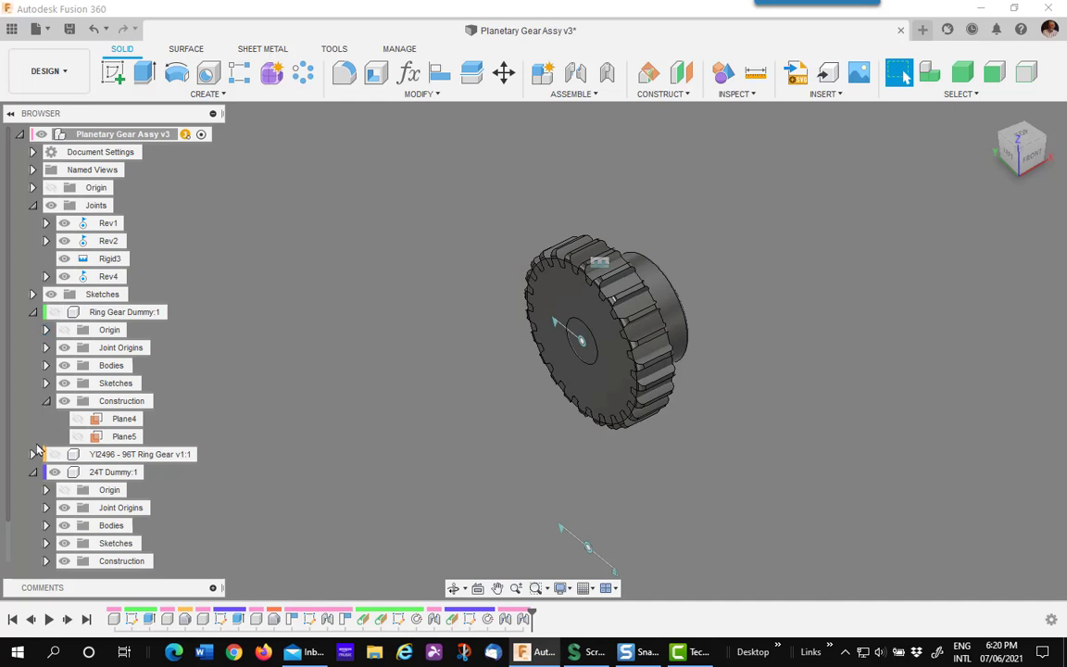
click(54, 454)
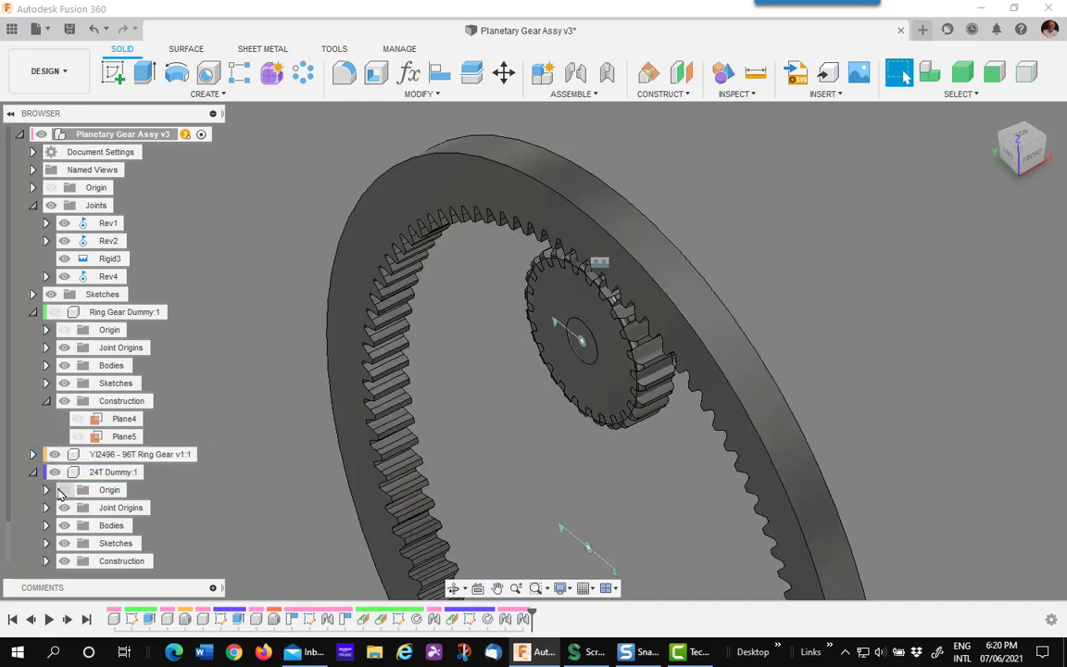
middle_drag(242, 294, 253, 254)
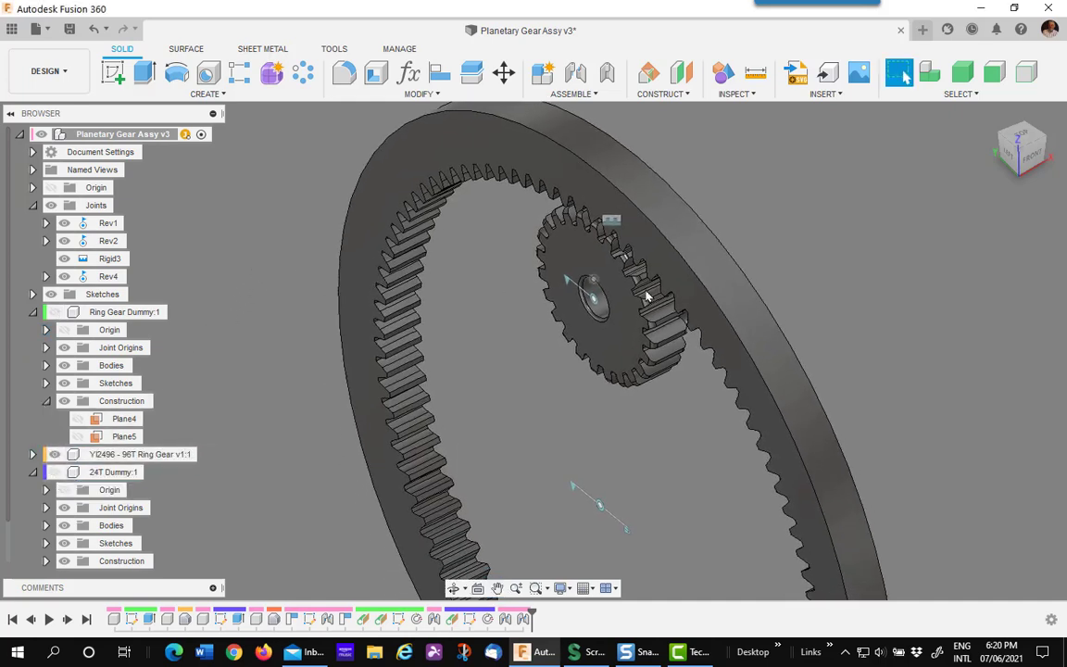
click(1012, 159)
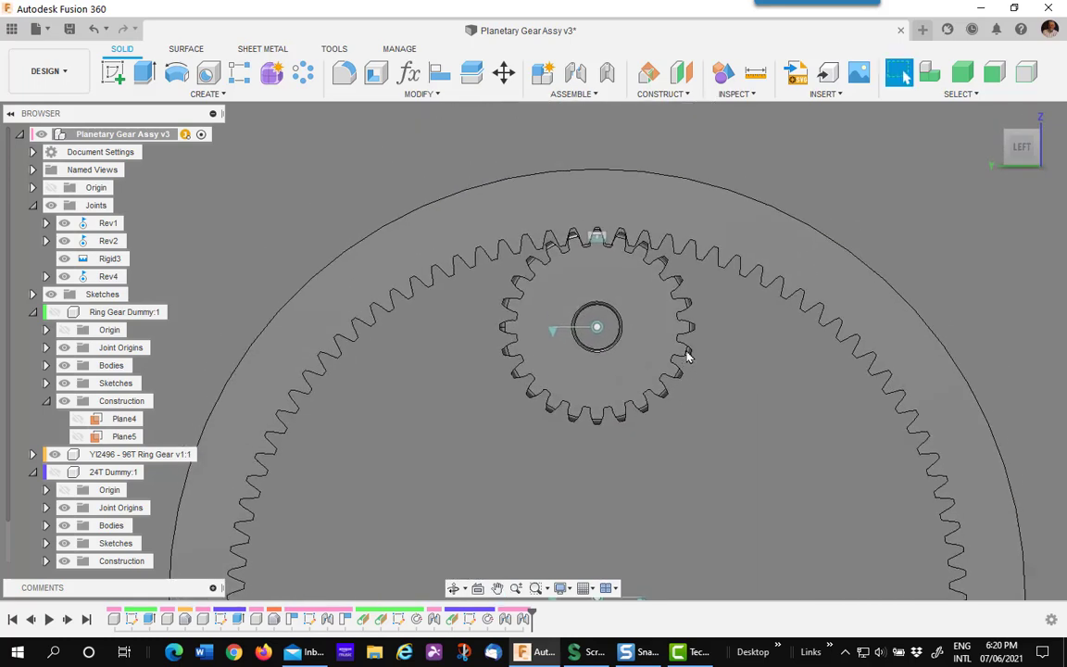
scroll(645, 293, up, 3)
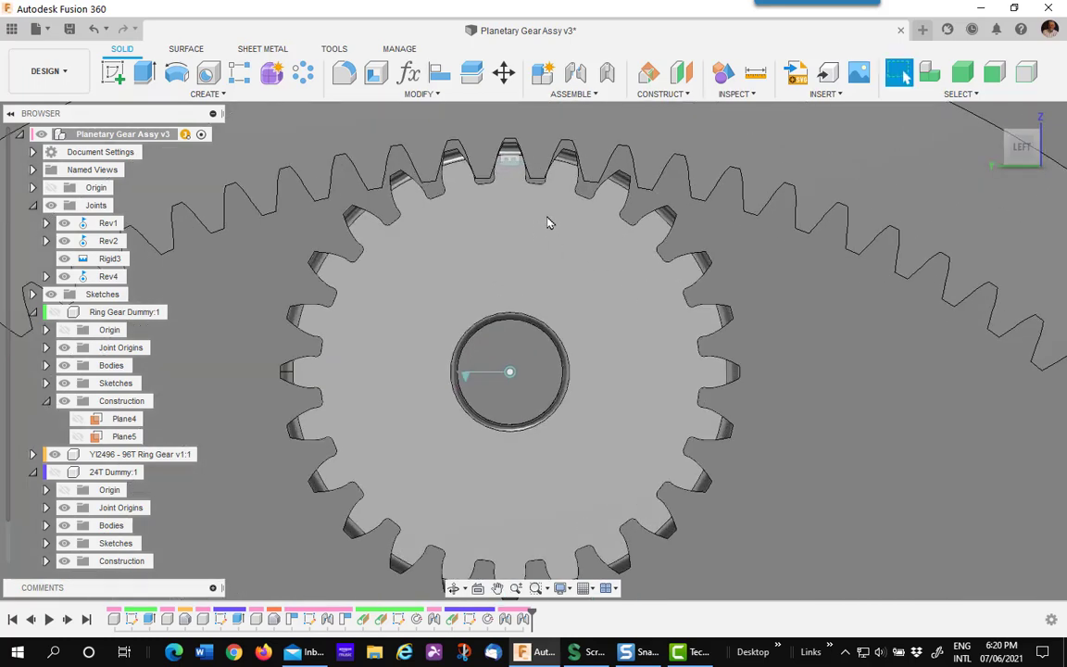
scroll(802, 404, down, 5)
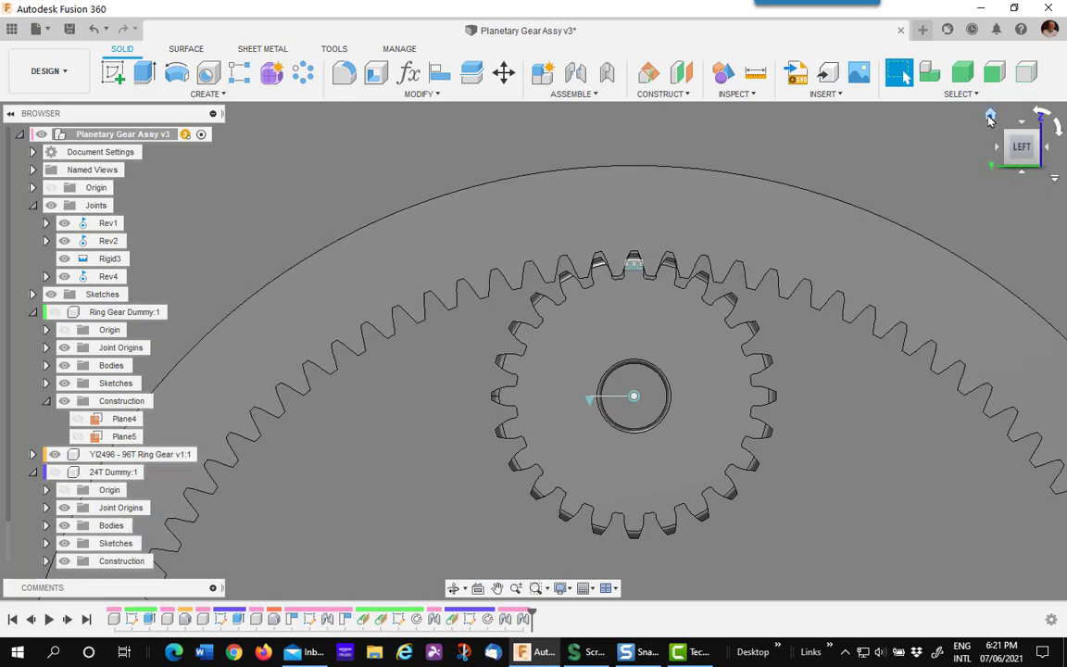
From the home view, select joints Rev2 and Rev4 together for linking.
click(989, 117)
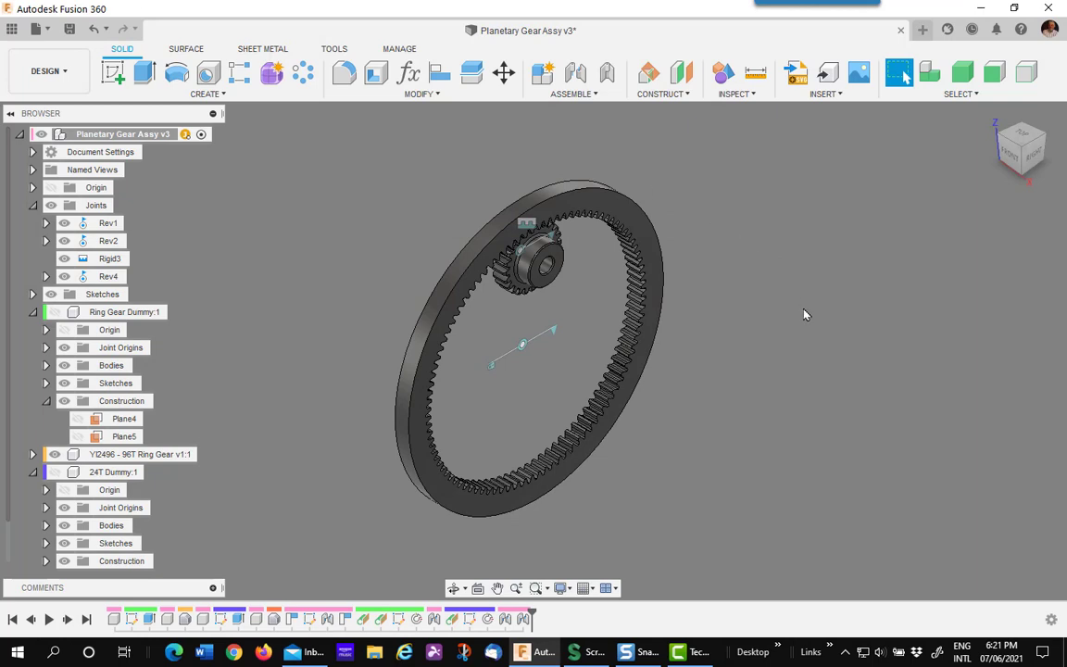
shift+middle_drag(795, 335, 541, 267)
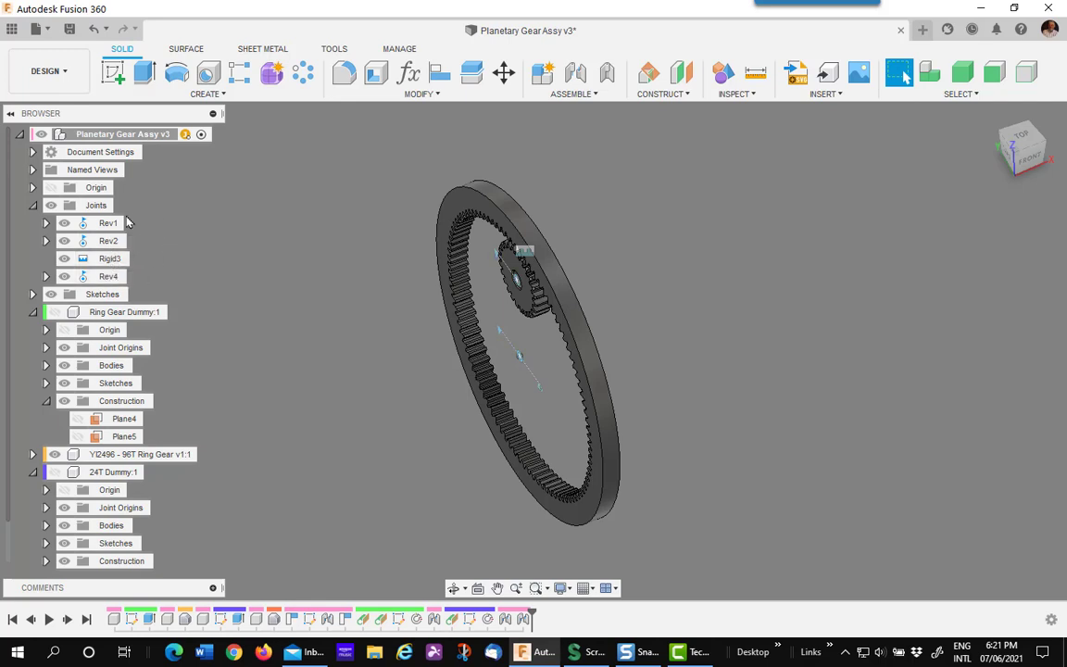
click(97, 242)
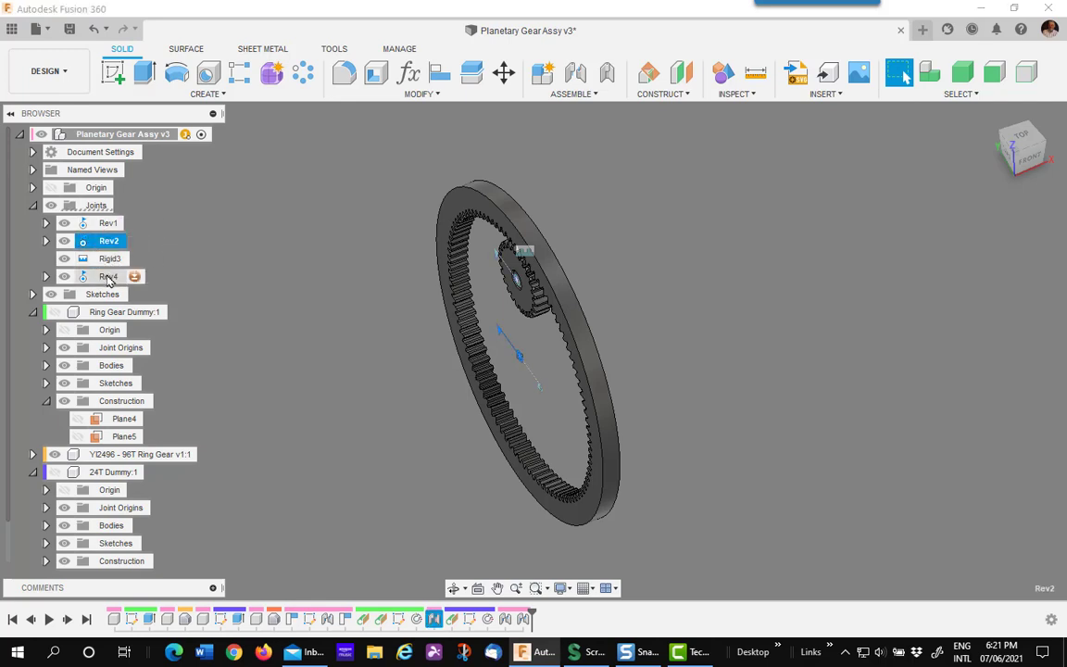
ctrl+click(107, 276)
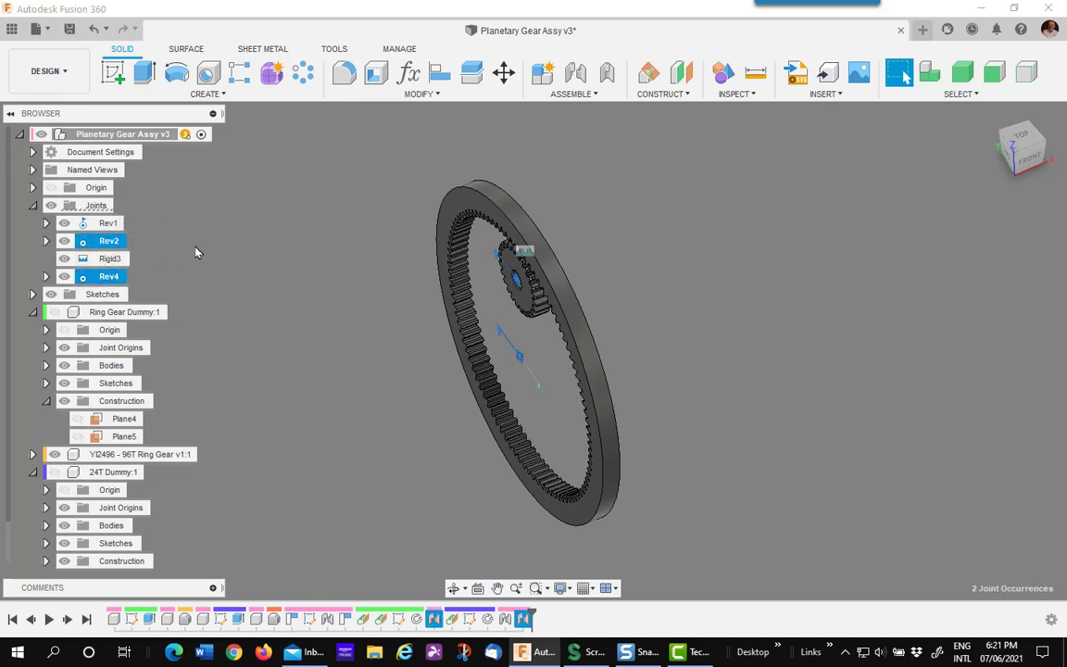
click(579, 95)
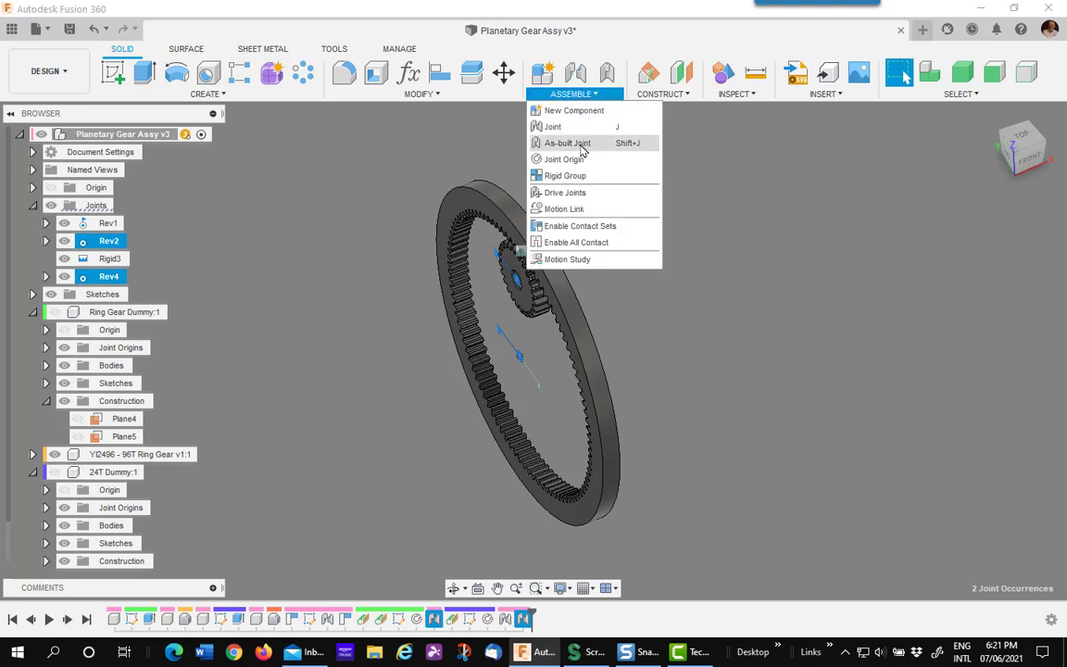
Create a motion link with Rev2 at 360° and Rev4 at 90°, animation stopped.
click(575, 208)
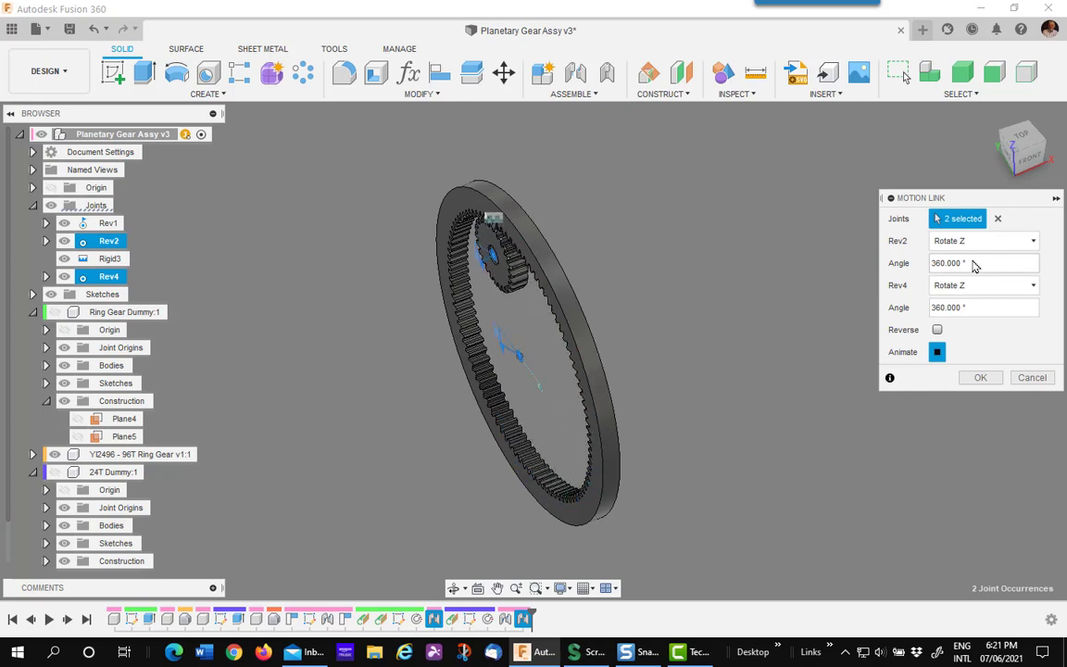
click(985, 262)
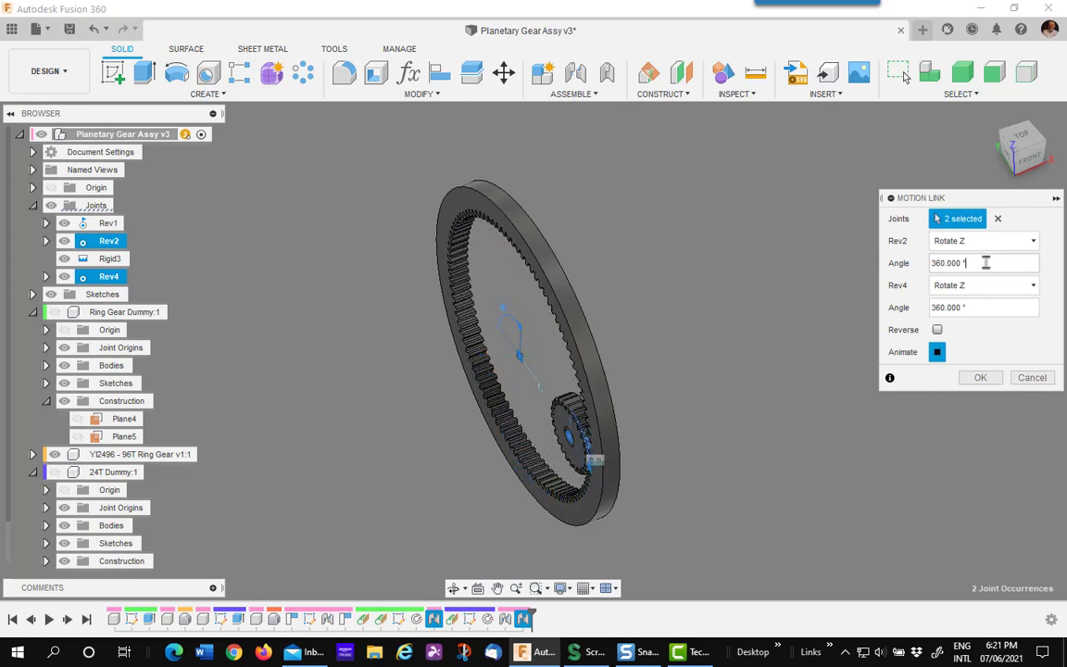
drag(985, 263, 865, 252)
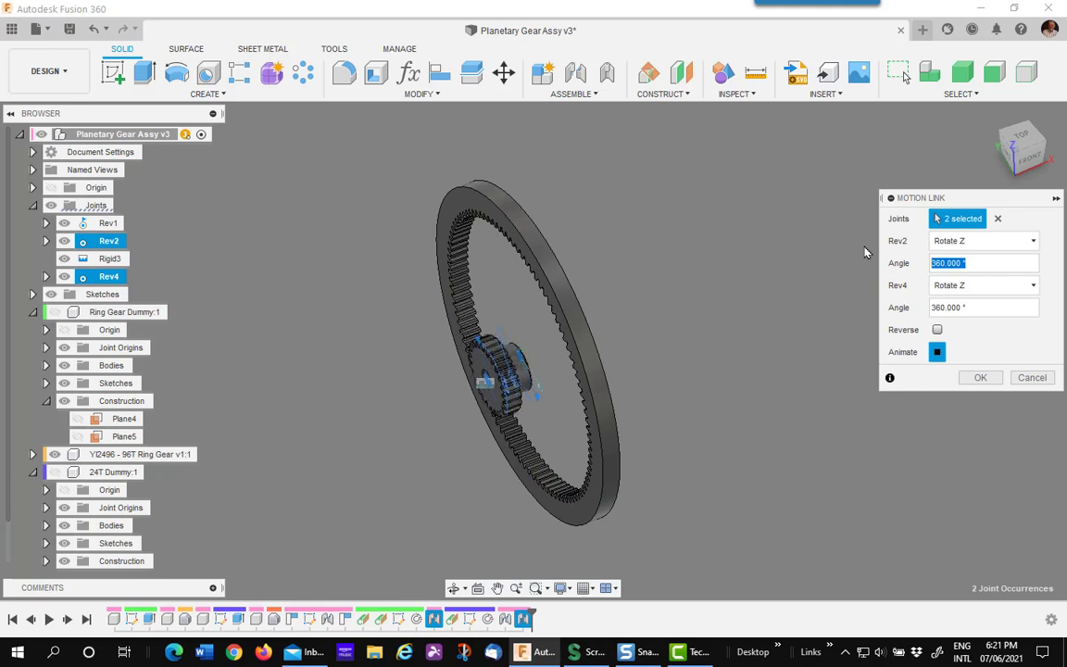
text(90)
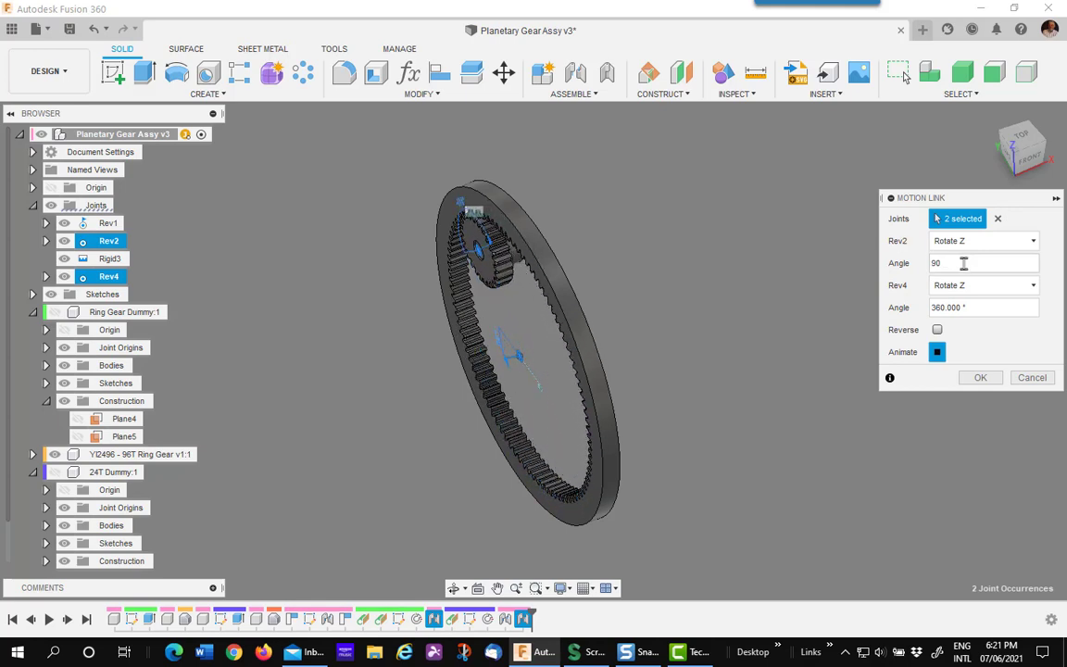
drag(963, 263, 903, 267)
text(36)
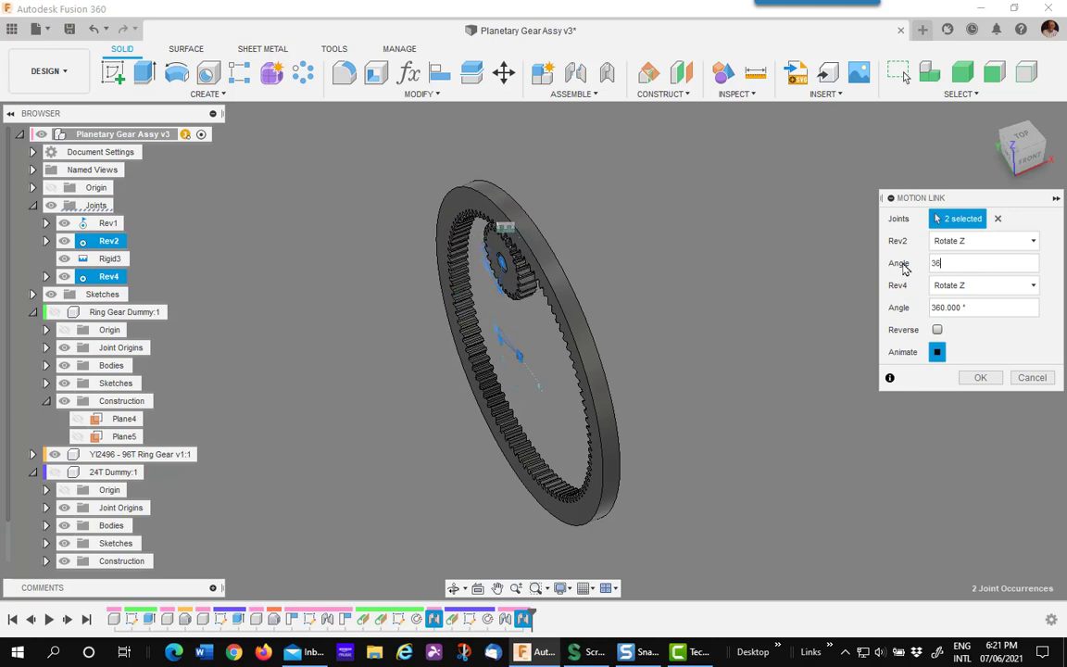
text(0)
drag(963, 308, 896, 318)
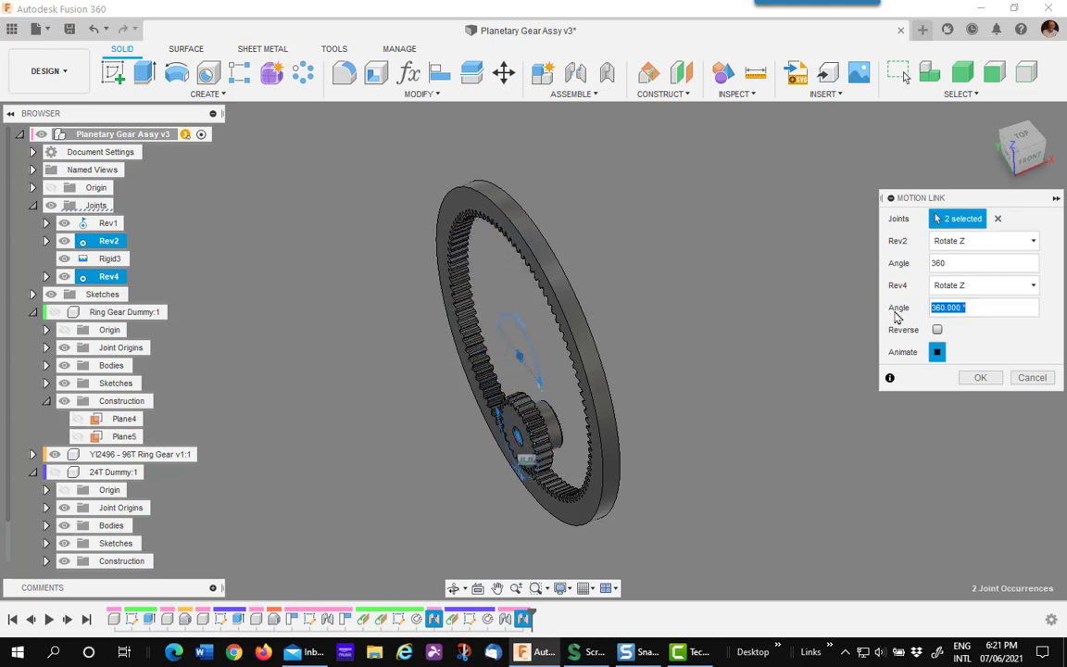
text(90)
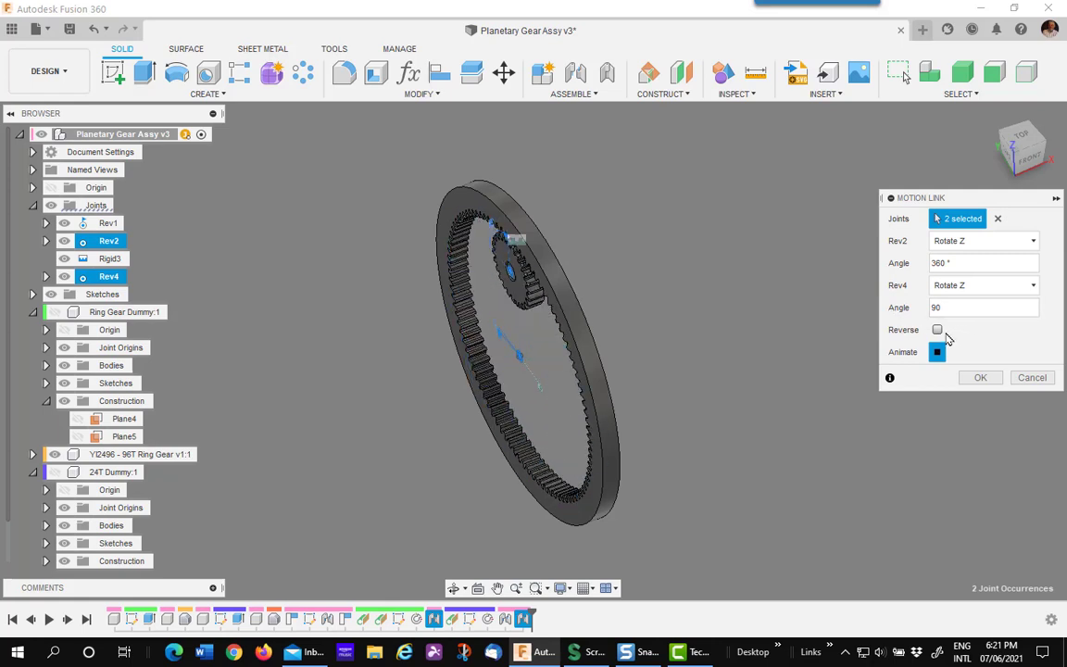
click(937, 351)
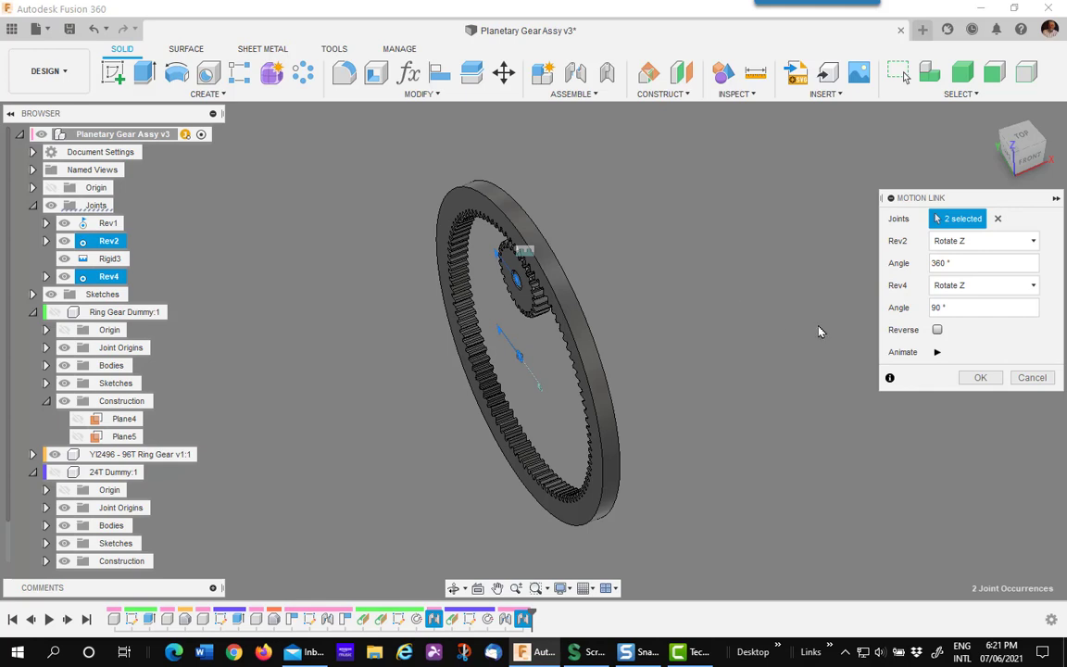
click(981, 379)
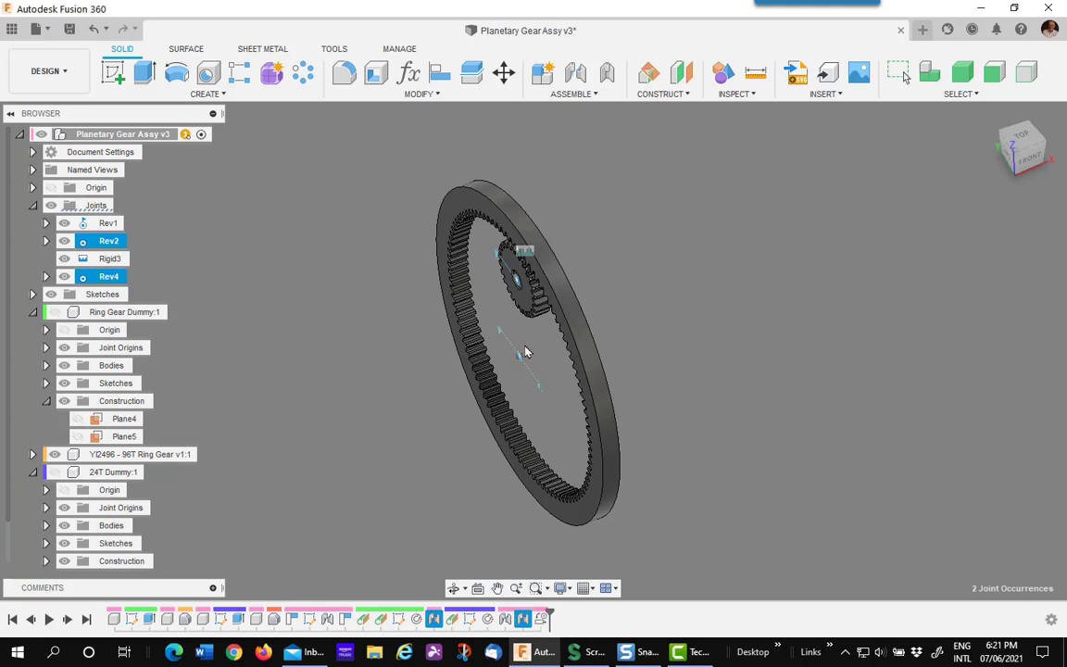
Zoom in to the left view and drag the planet gear around inside the ring gear.
scroll(517, 338, up, 5)
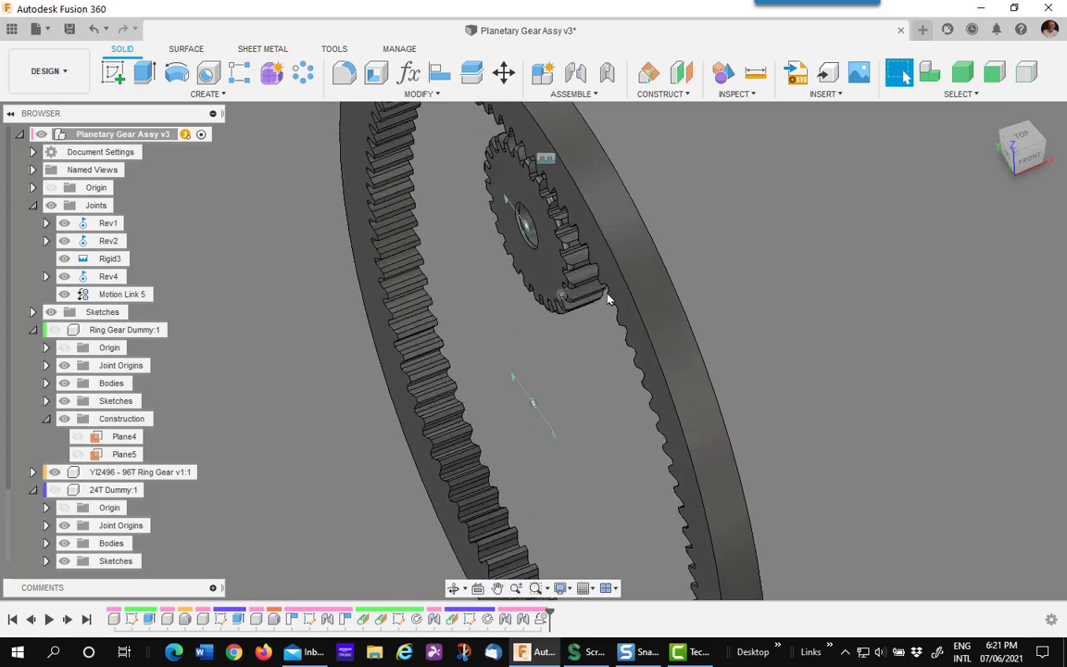
click(1011, 158)
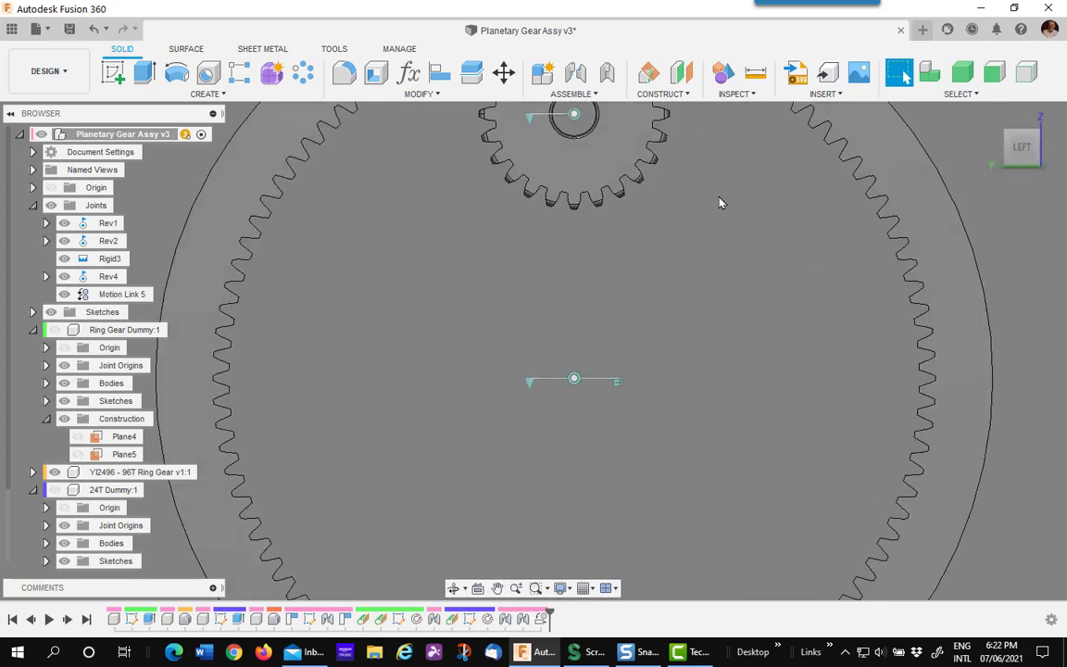
drag(597, 308, 607, 350)
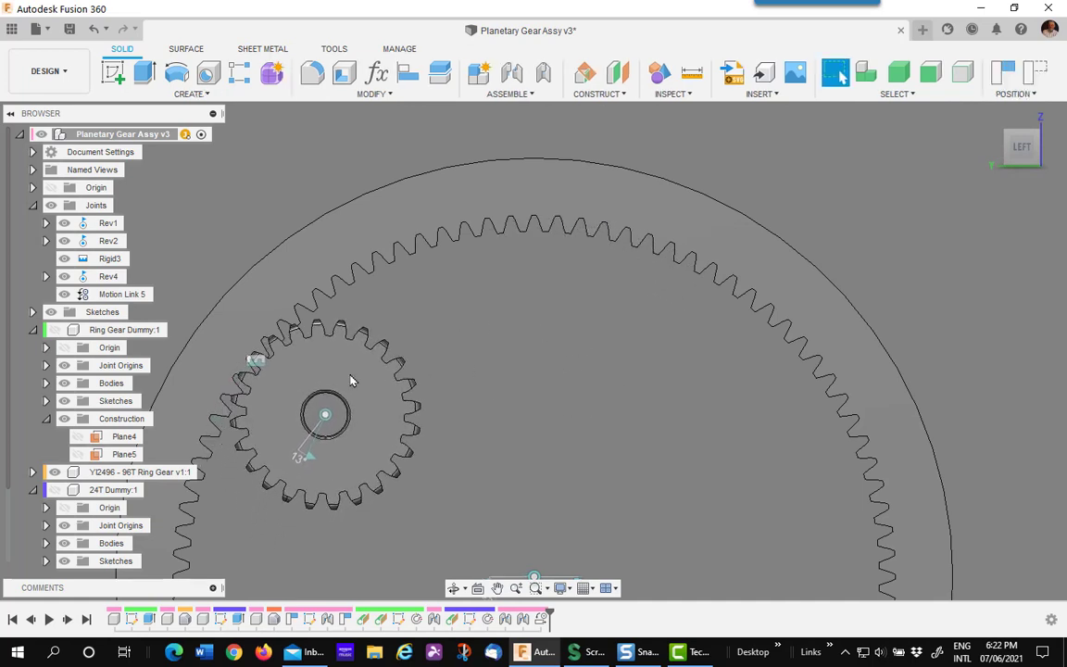
Edit Motion Link 5 so Rev2 turns 90° against Rev4's 360°.
right_click(127, 294)
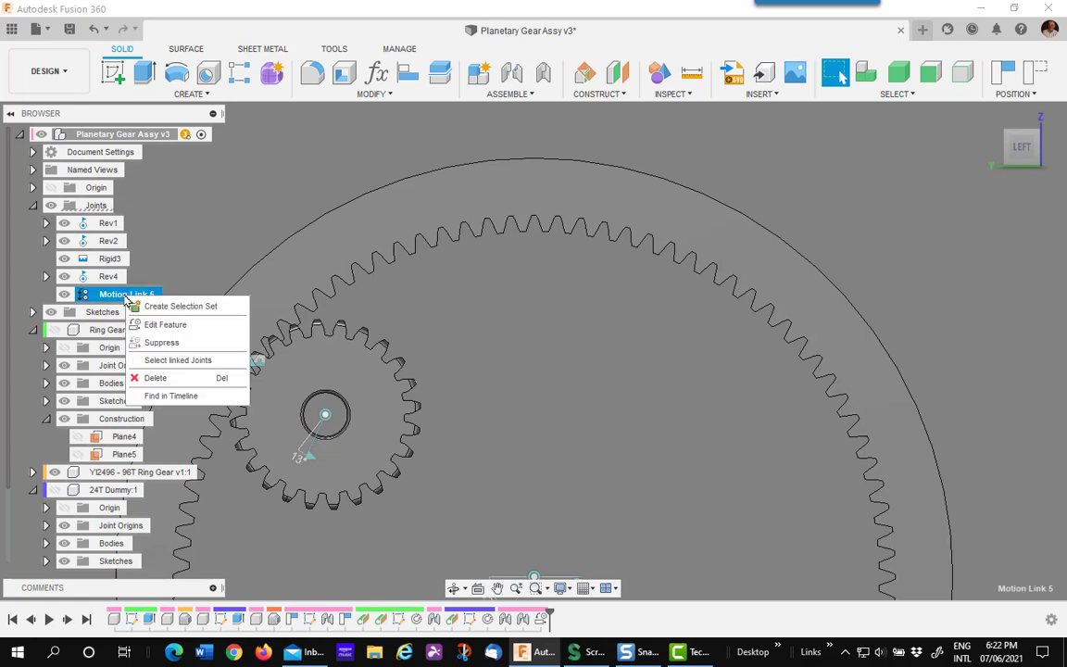
click(164, 325)
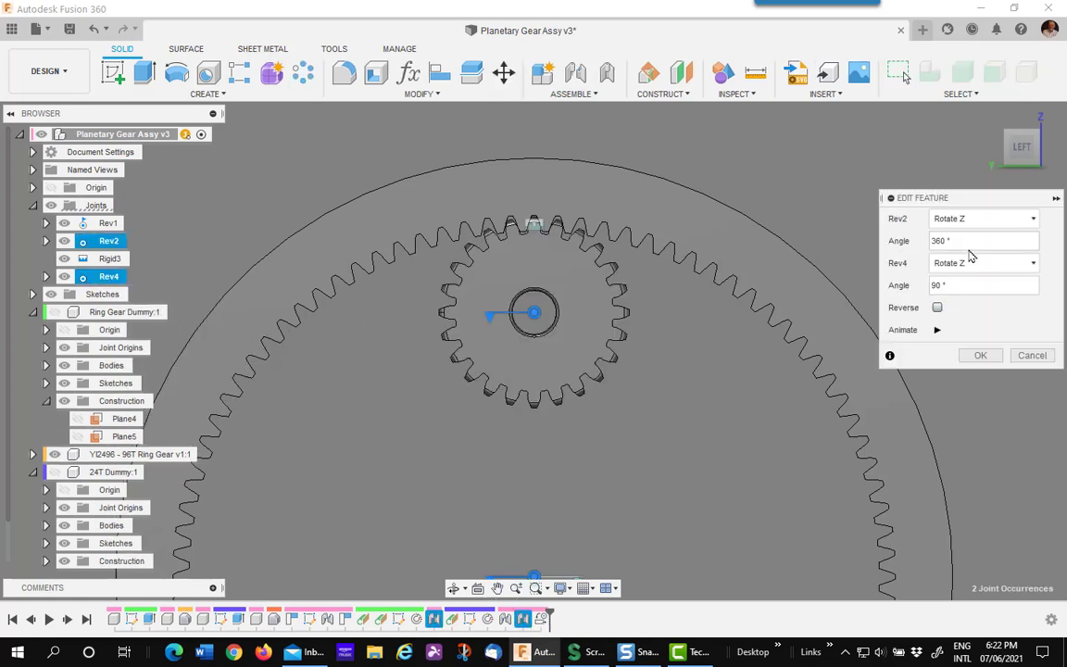
double_click(938, 240)
text(9)
click(981, 355)
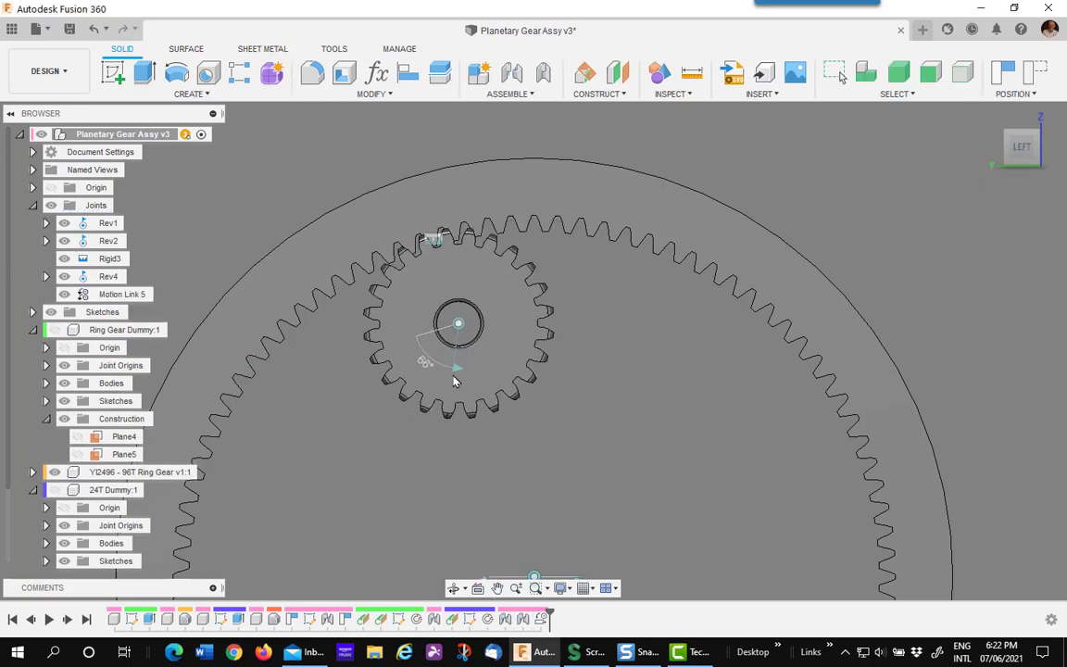
Reopen Motion Link 5 and confirm its revised 90°/360° settings.
right_click(118, 293)
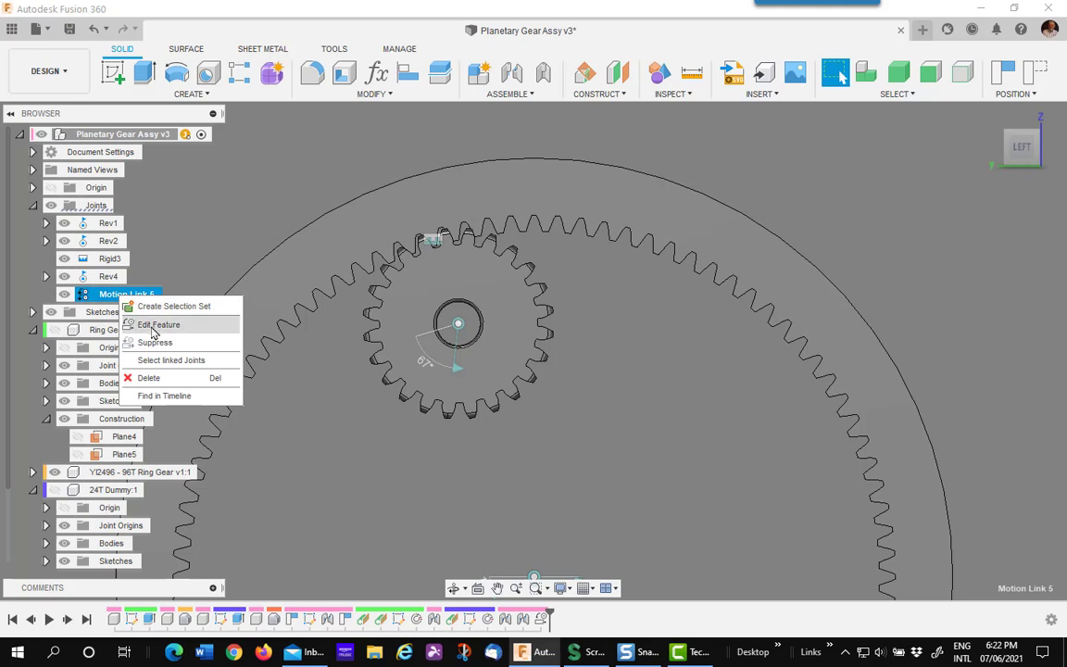
click(156, 324)
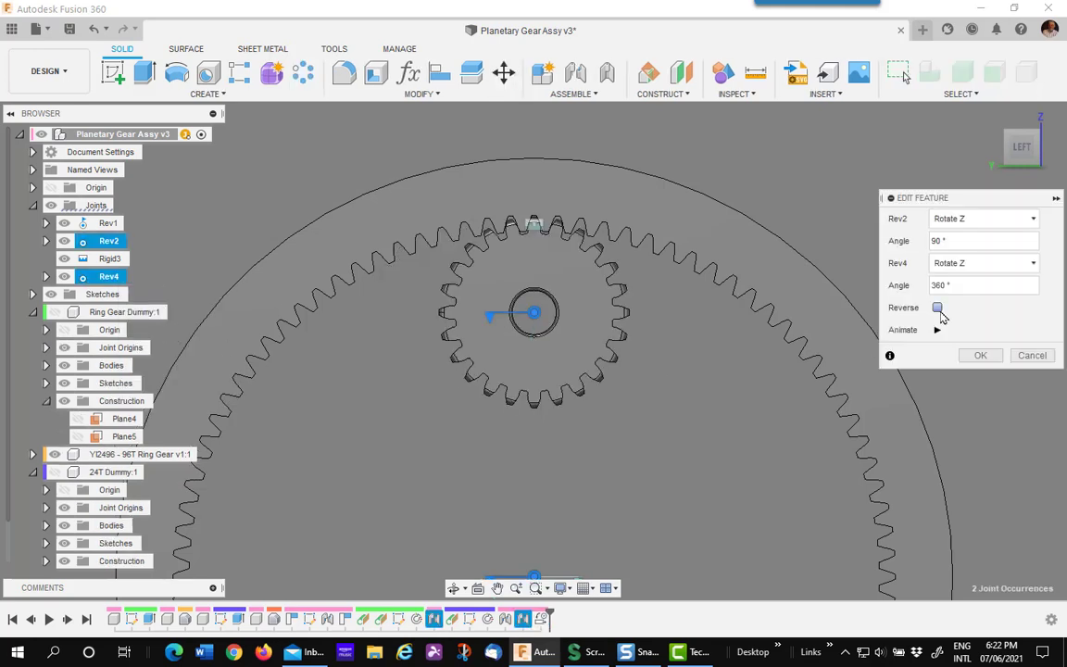
click(980, 358)
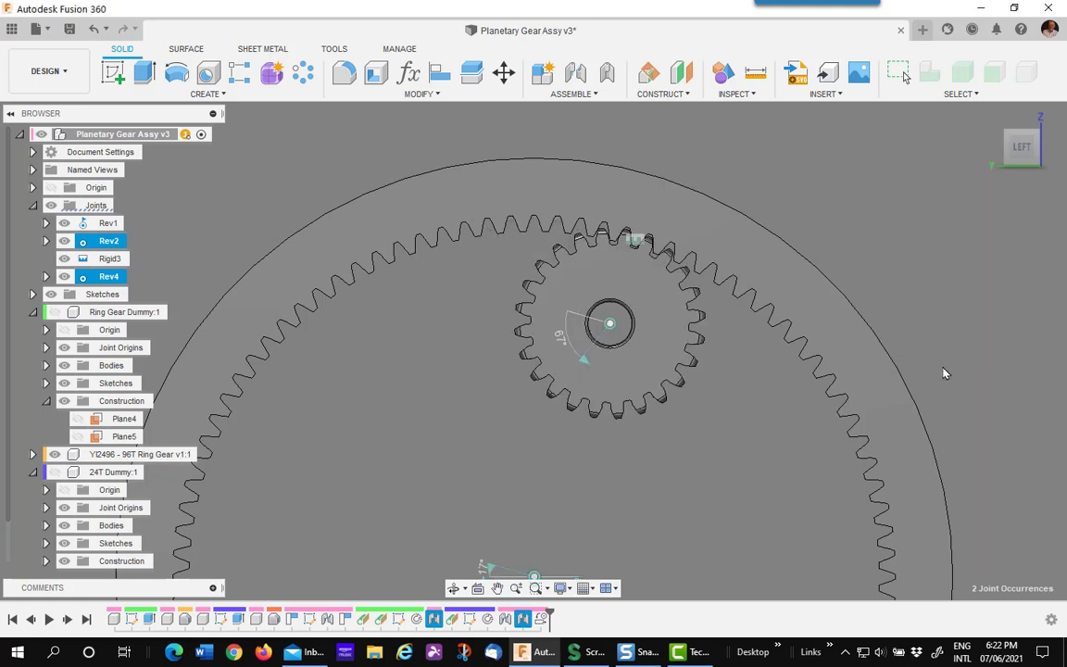
Roll the 24T planet gear around inside the 96T ring gear from the Home view to test Motion Link 5.
drag(540, 312, 403, 322)
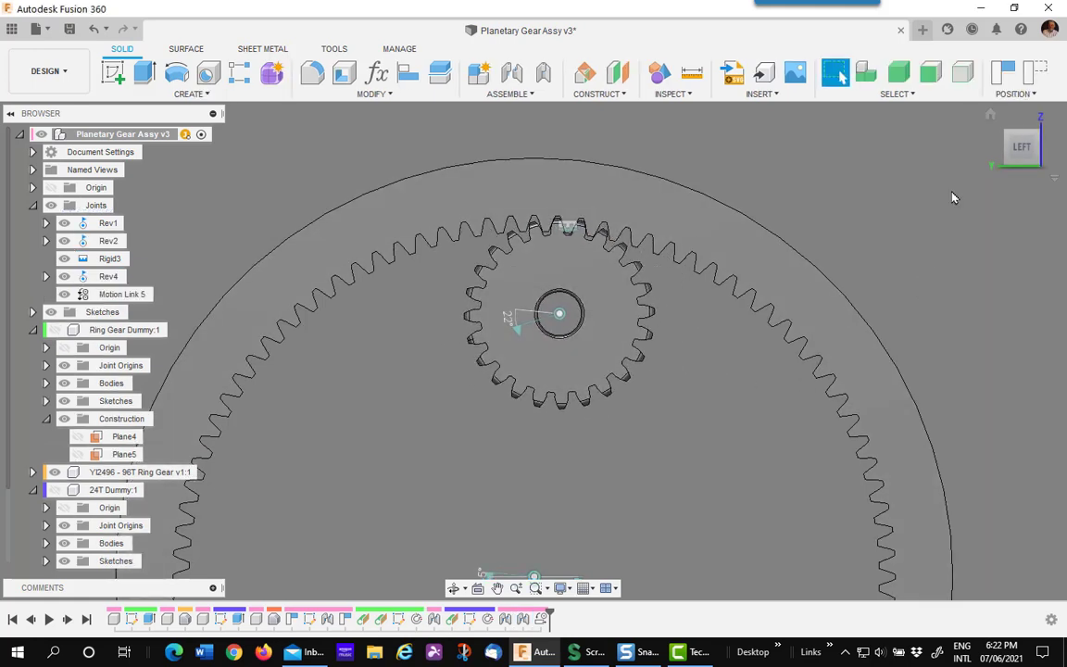
click(990, 117)
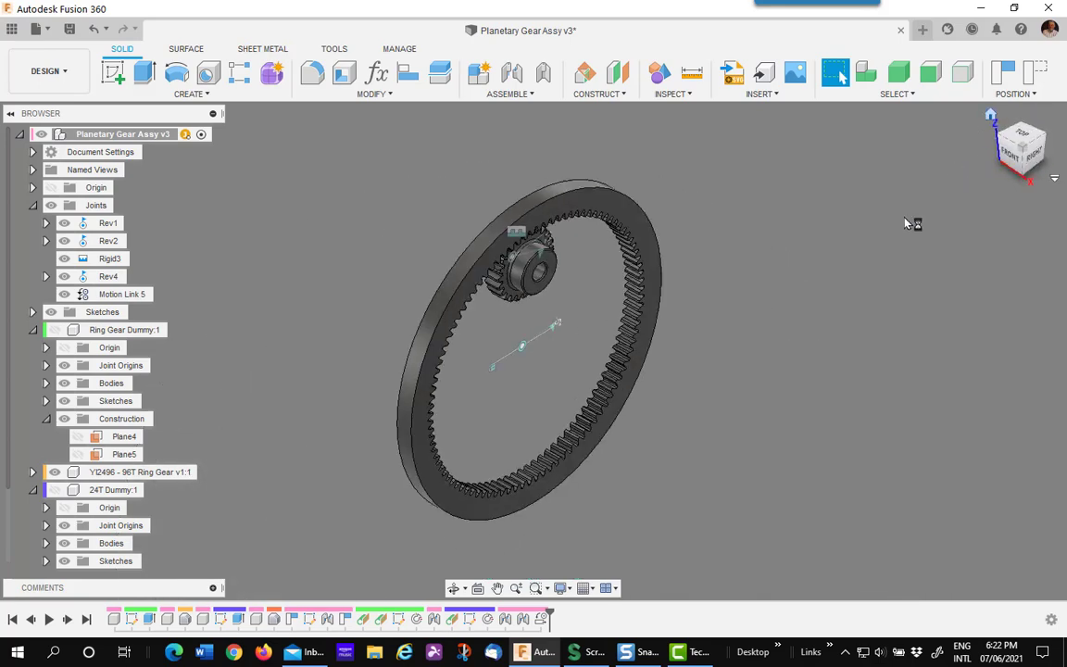
drag(547, 269, 491, 321)
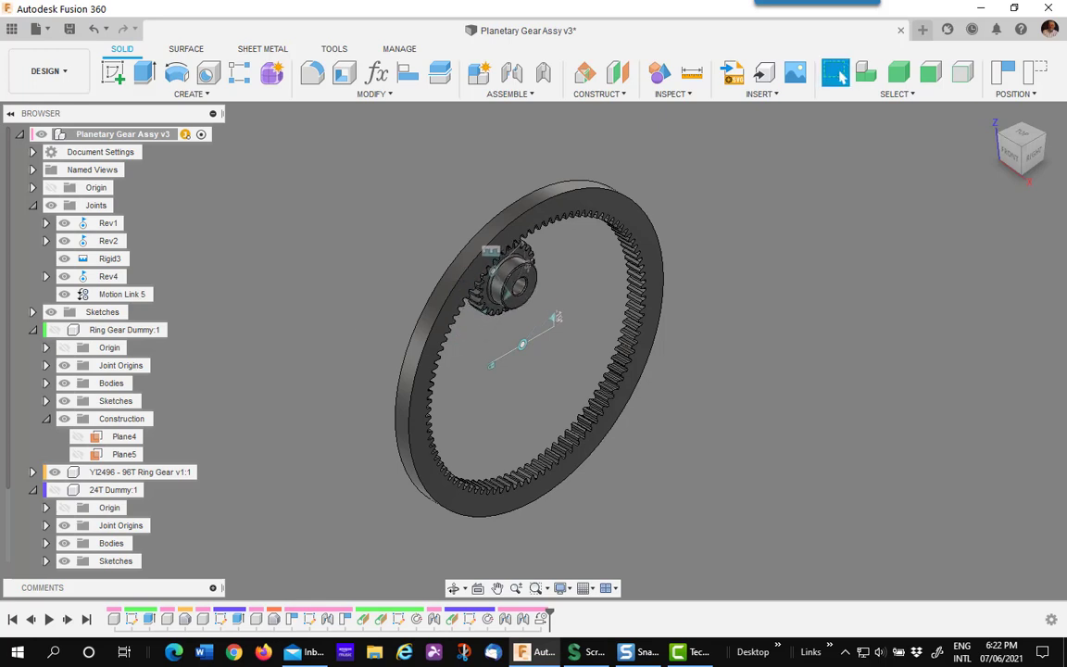